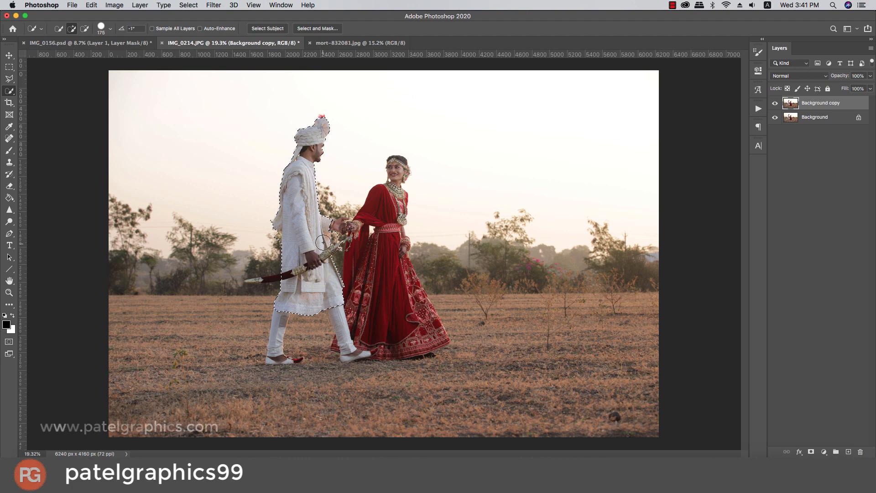
# Extend the quick selection over the groom's sword and the bride's red dress, and trim it along the groom's coat front.
pyautogui.scroll(5, 271, 281)
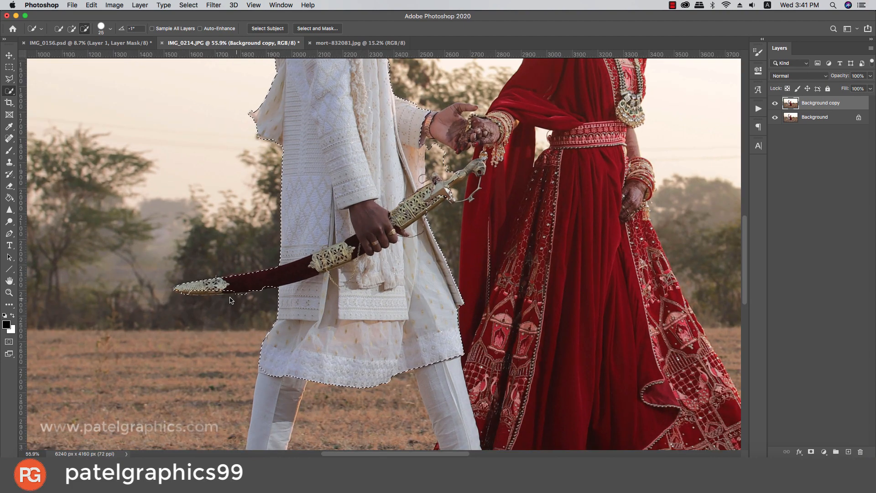
pyautogui.scroll(-5, 320, 219)
pyautogui.scroll(-3, 327, 194)
pyautogui.scroll(9, 392, 215)
pyautogui.moveTo(396, 217)
pyautogui.mouseDown()
pyautogui.moveTo(511, 201)
pyautogui.moveTo(575, 149)
pyautogui.mouseUp()
pyautogui.scroll(5, 575, 149)
pyautogui.moveTo(336, 213); pyautogui.dragTo(345, 233)
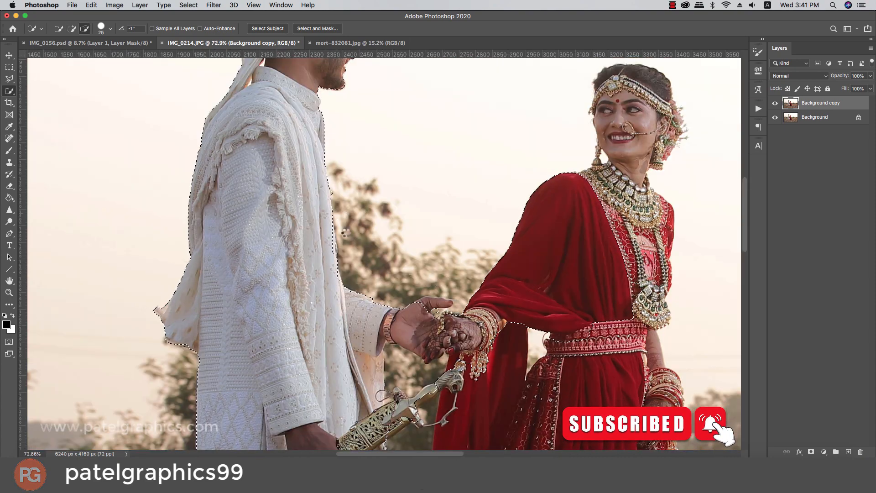
# Refine the selection around the joined hands and the gap above the sword hilt with a 10 px selection brush.
pyautogui.press('[')
pyautogui.press('[')
pyautogui.press('[')
pyautogui.moveTo(429, 304); pyautogui.dragTo(449, 302)
pyautogui.moveTo(398, 360); pyautogui.dragTo(404, 379)
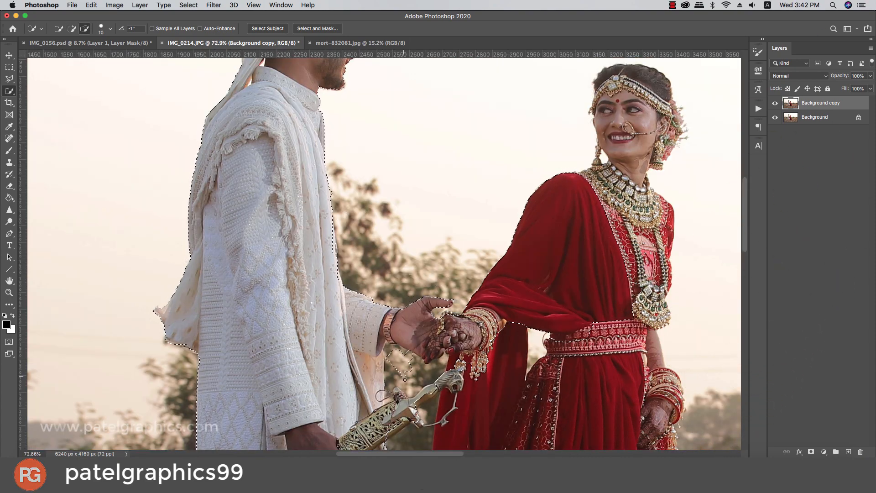
# Refine the selection along the bride's sleeve and between the groom's coat and her skirt with a 20 px selection brush.
pyautogui.press(']')
pyautogui.press(']')
pyautogui.scroll(-5, 652, 411)
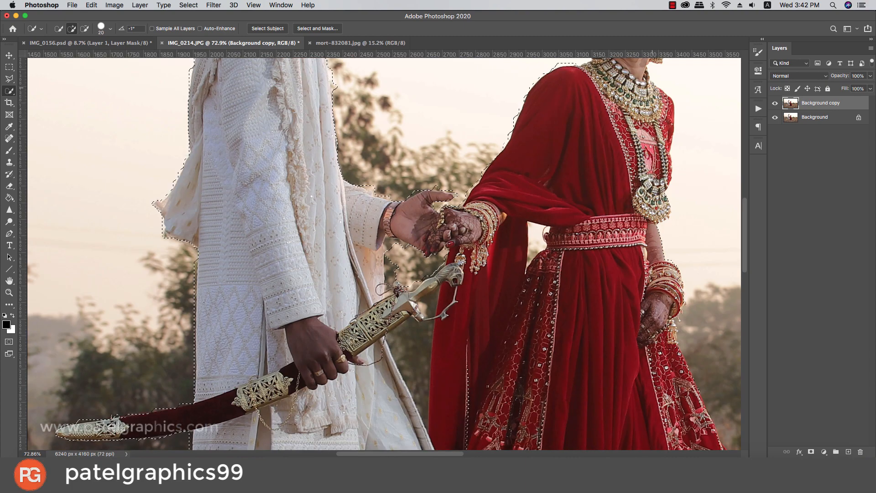
pyautogui.moveTo(661, 97); pyautogui.dragTo(675, 149)
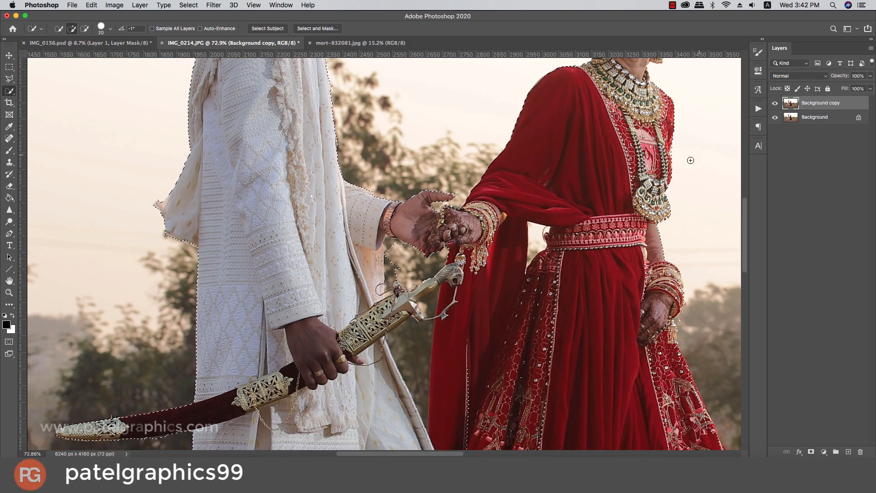
pyautogui.scroll(-5, 412, 268)
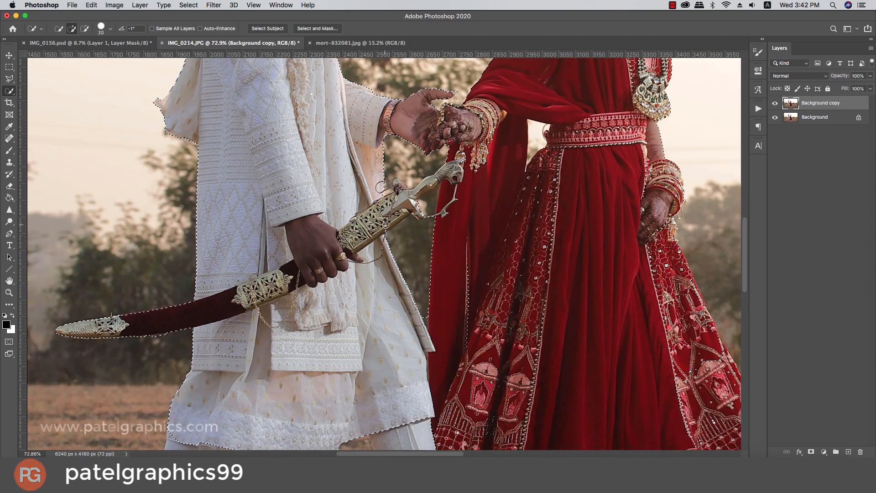
pyautogui.moveTo(413, 270); pyautogui.dragTo(419, 307)
# Include the bride's head and headpiece in the selection and check the outline up to the groom's turban.
pyautogui.scroll(5, 419, 306)
pyautogui.scroll(1, 423, 277)
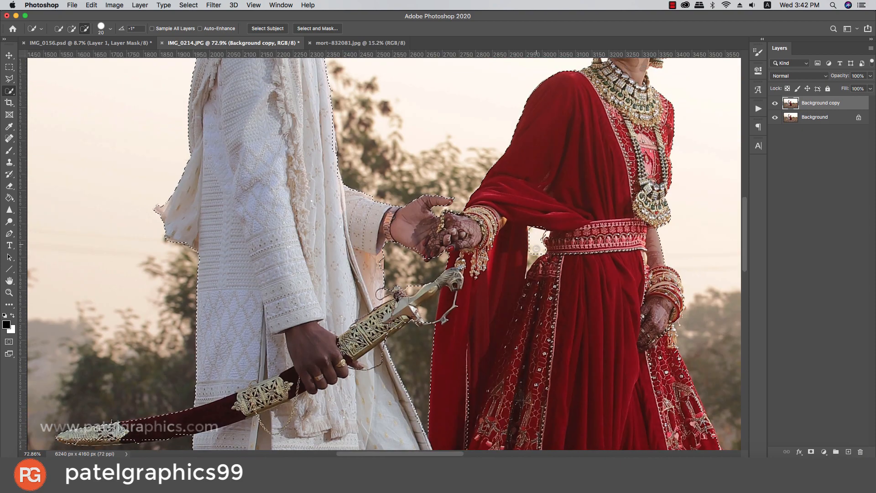
pyautogui.scroll(5, 487, 247)
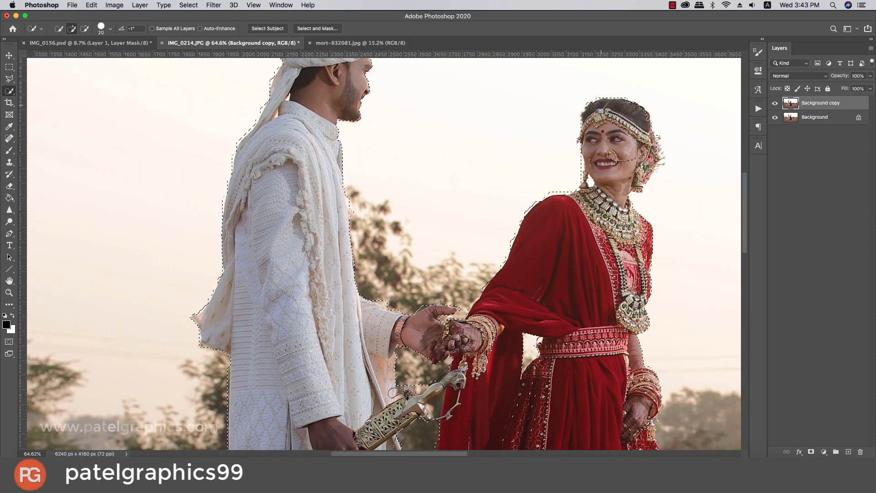
pyautogui.scroll(-8, 628, 278)
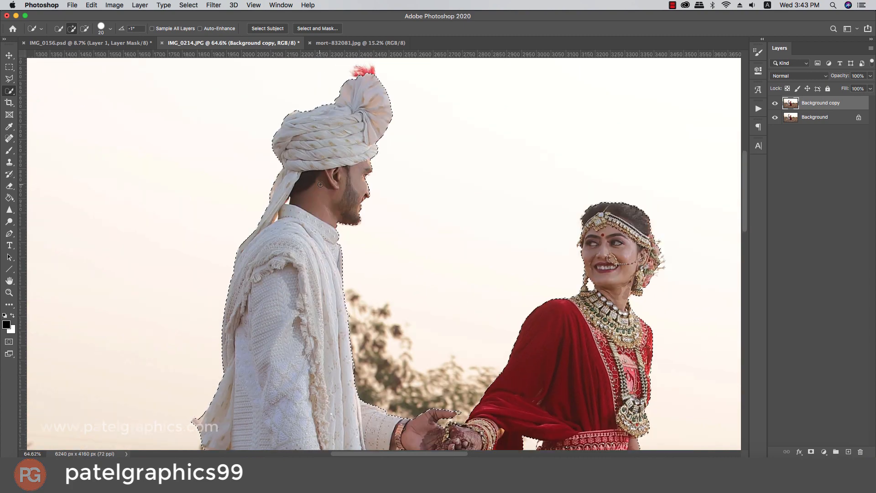
pyautogui.scroll(3, 287, 116)
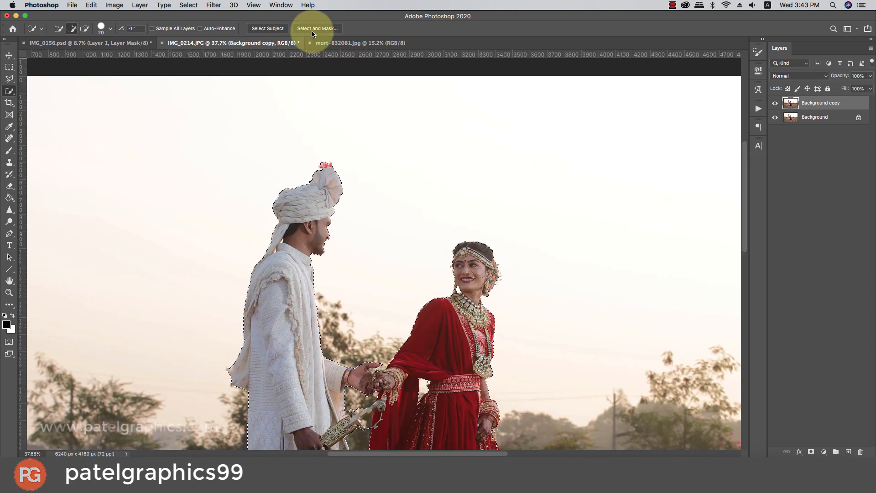
# Process the couple's selection in Select and Mask with the Refine Edge brush reduced to 50 px, and accept it.
pyautogui.click(318, 28)
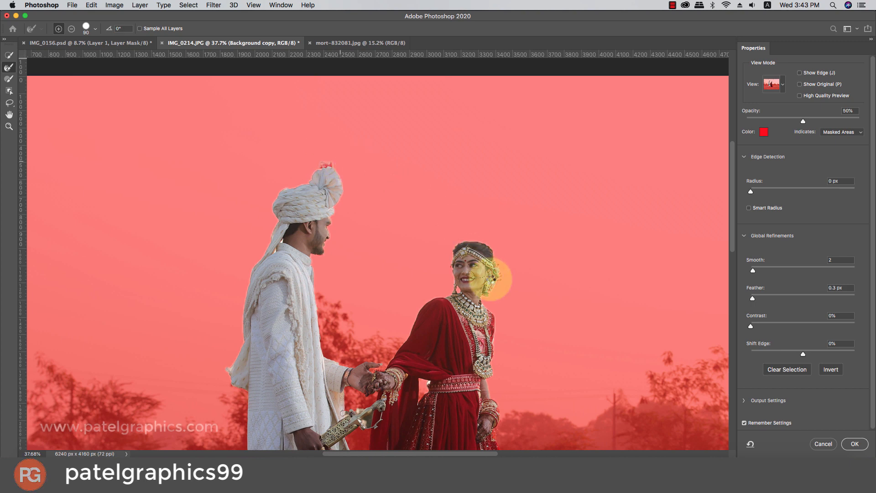
pyautogui.press('[')
pyautogui.press('[')
pyautogui.press('[')
pyautogui.press('[')
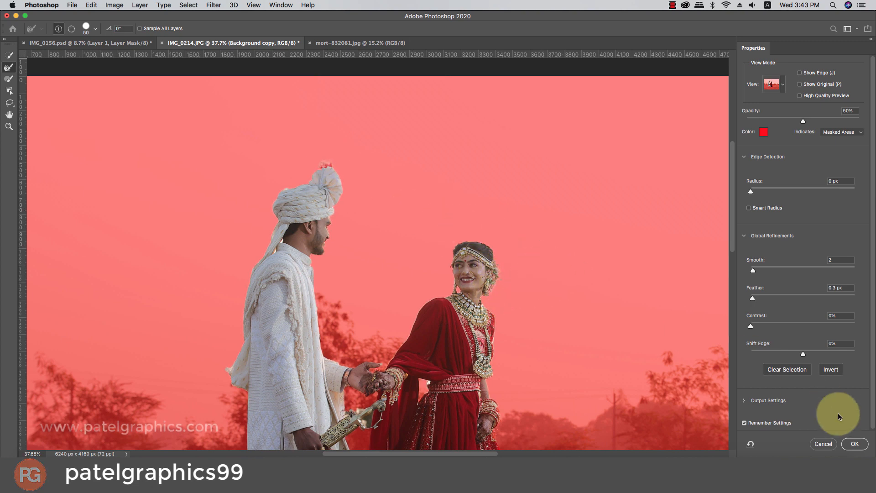
pyautogui.click(847, 442)
# Add a layer mask to the Background copy layer from the couple's selection.
pyautogui.scroll(-5, 528, 337)
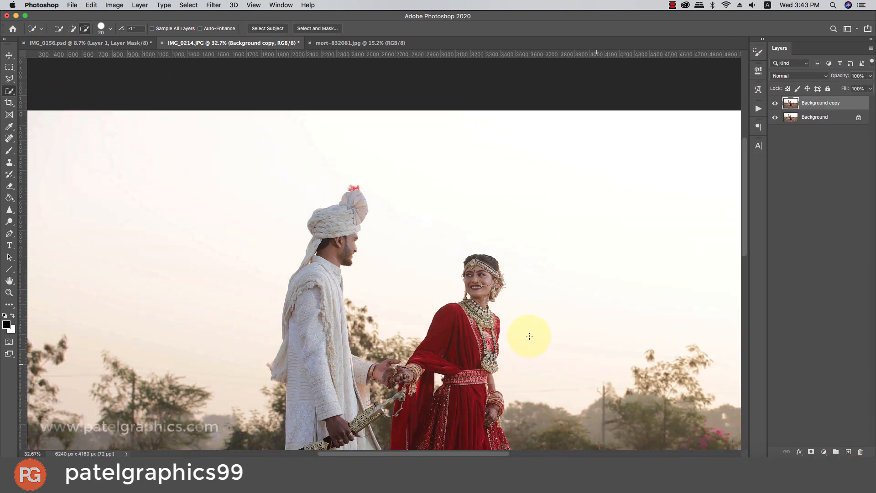
pyautogui.scroll(1, 442, 326)
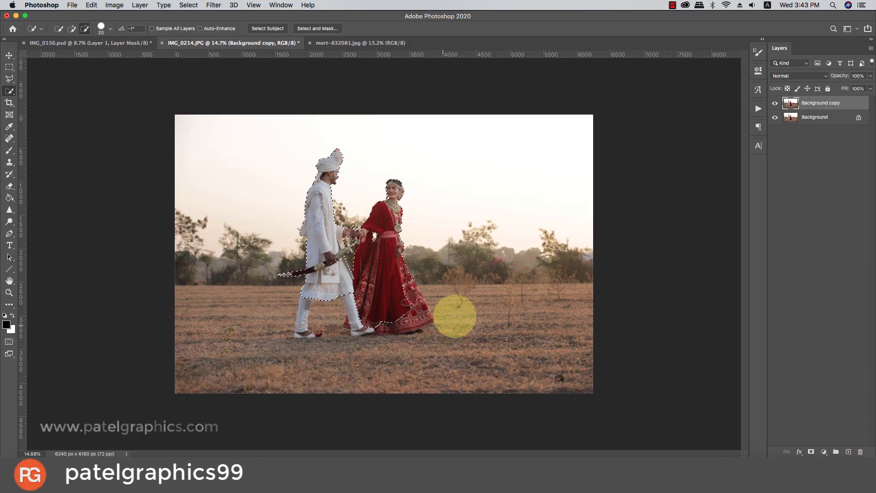
pyautogui.click(810, 452)
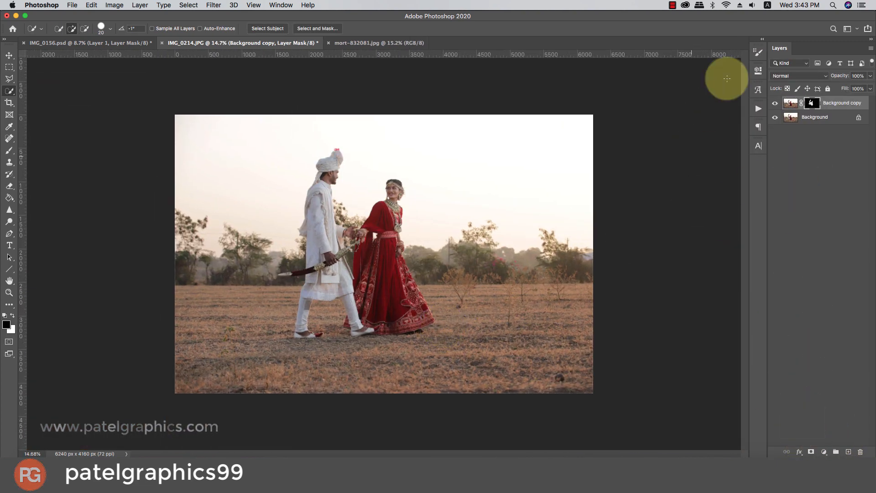
# Hide and reshow the Background layer to check the cutout, and duplicate that Background layer.
pyautogui.click(775, 117)
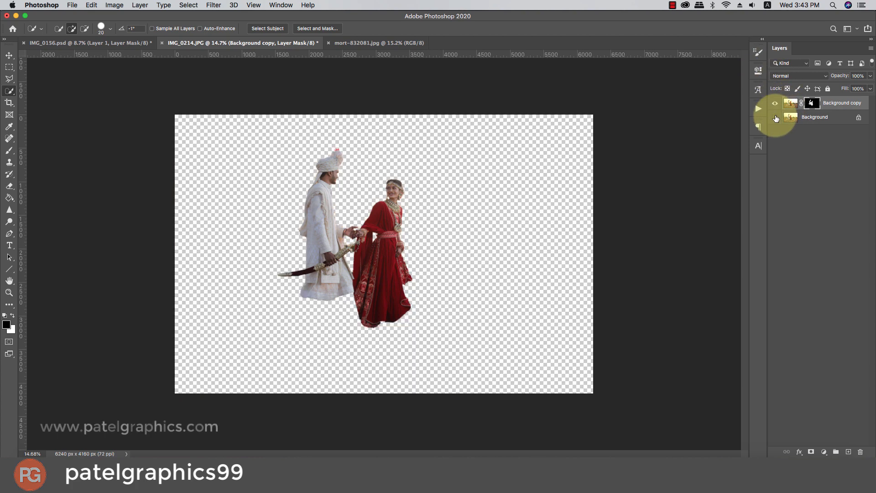
pyautogui.click(775, 117)
pyautogui.click(822, 123)
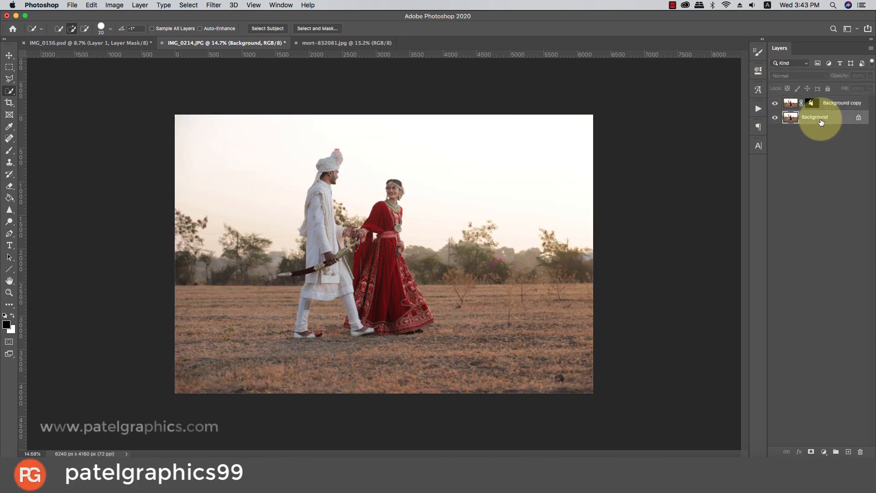
pyautogui.press('super+j')
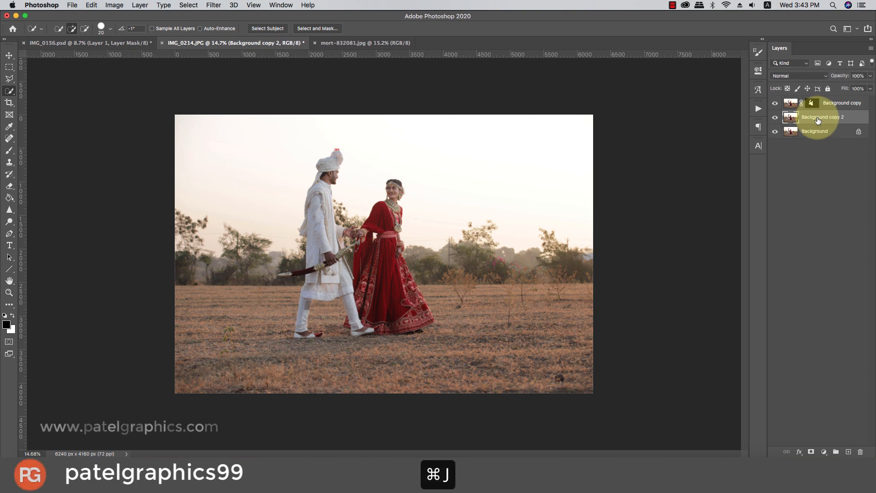
# Crop the couple photo to 5591 × 3647 px, removing the far side of the field and the lower ground.
pyautogui.click(9, 102)
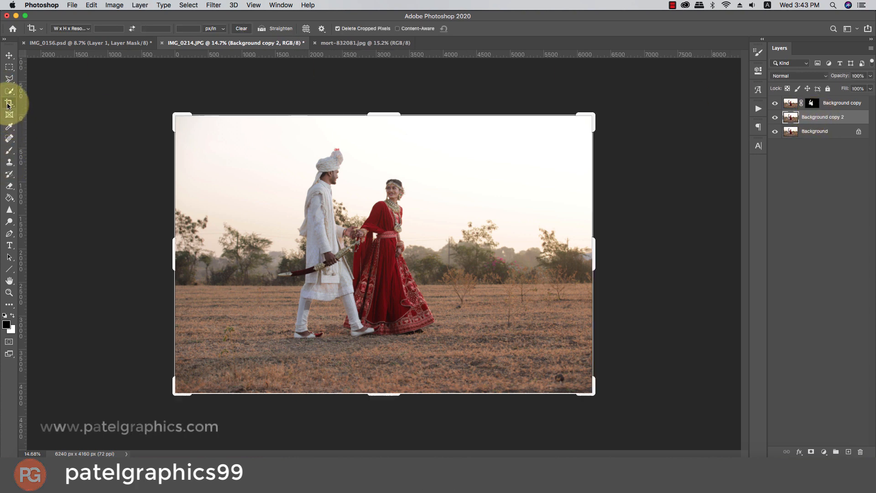
pyautogui.moveTo(593, 393); pyautogui.dragTo(572, 368)
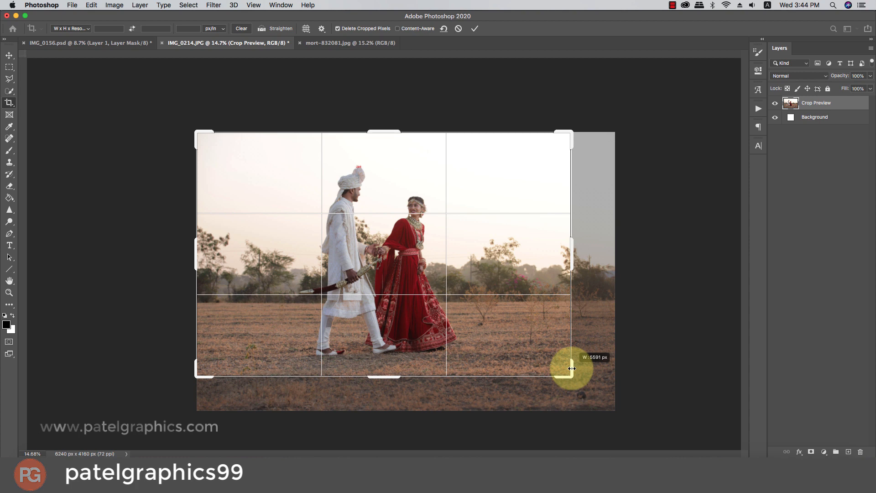
pyautogui.moveTo(572, 368); pyautogui.dragTo(572, 368)
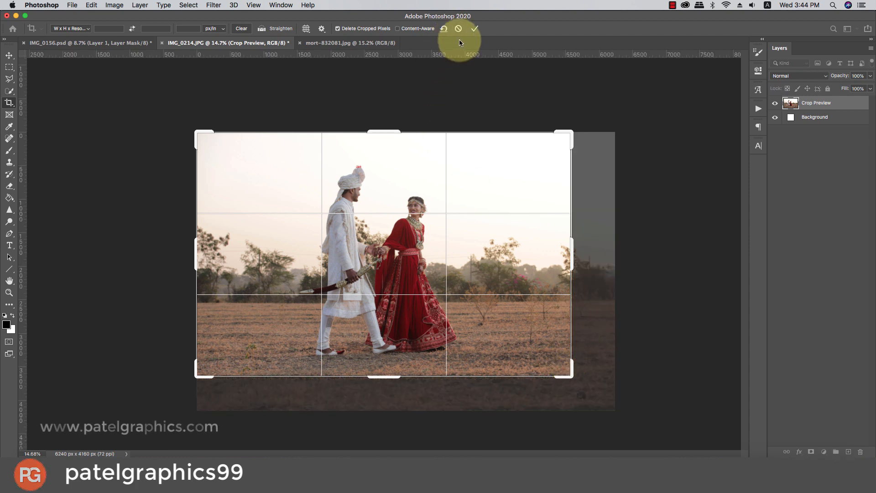
pyautogui.click(477, 27)
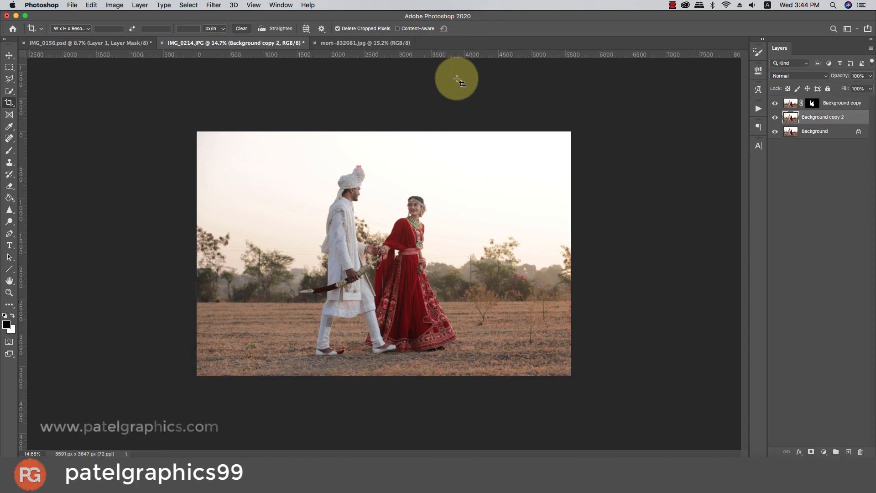
pyautogui.press('super+0')
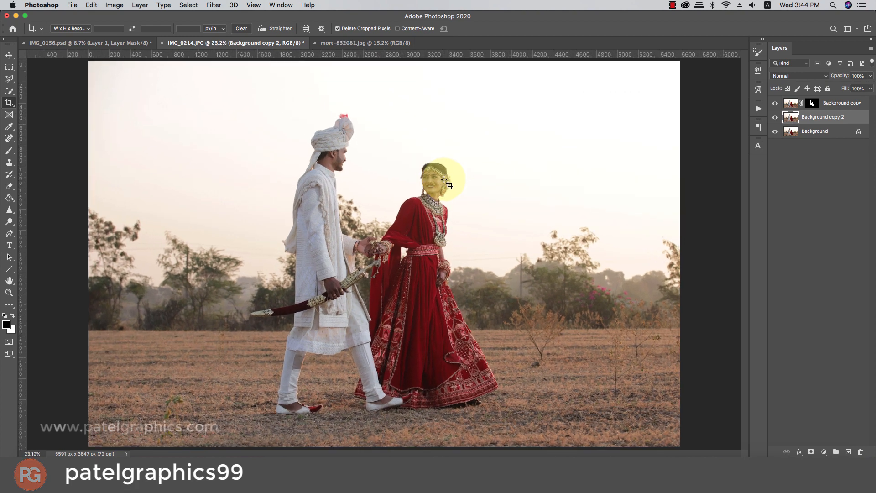
pyautogui.scroll(-2, 462, 156)
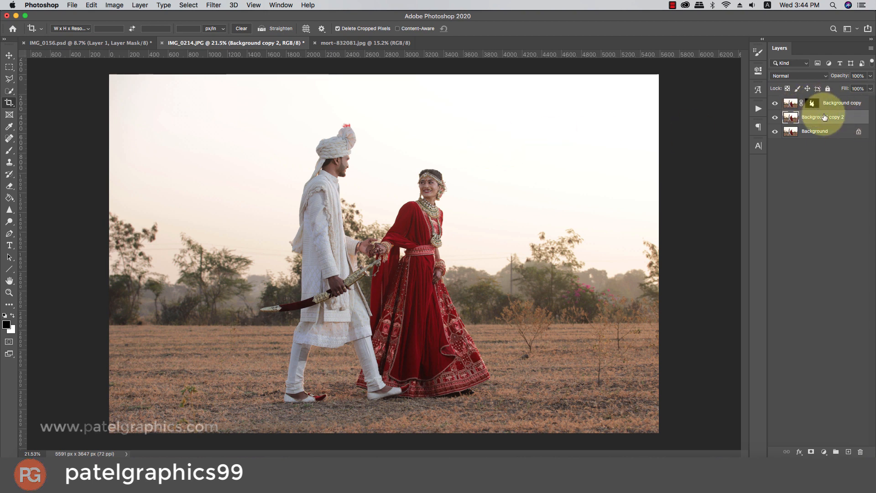
# Duplicate the beach sunset layer in mort-832081.jpg and paste a copy into IMG_0214.JPG above Background copy 2.
pyautogui.click(334, 44)
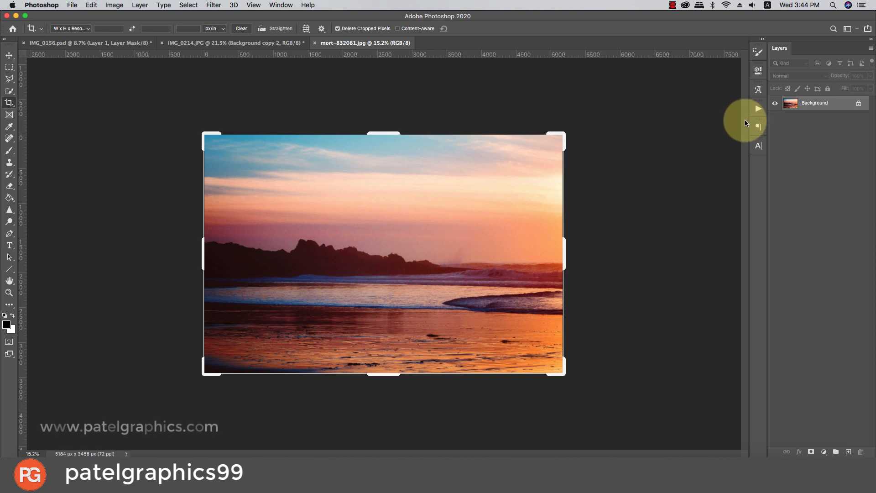
pyautogui.press('super+j')
pyautogui.press('super+c')
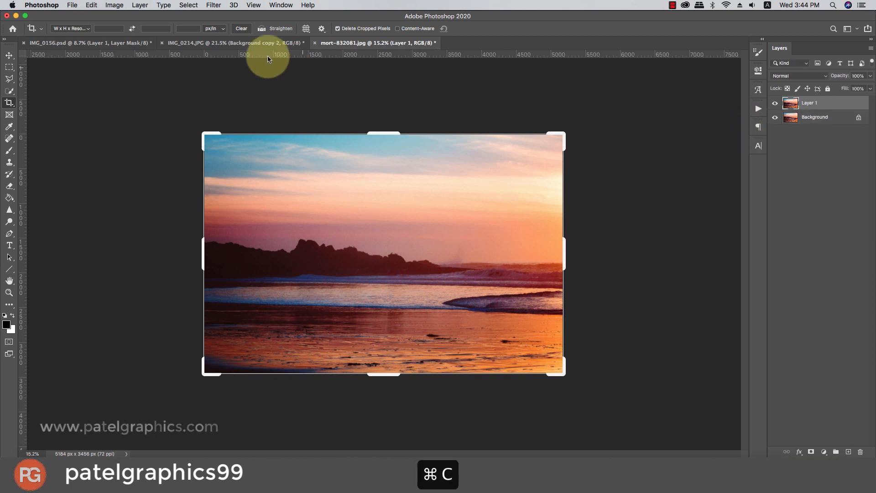
pyautogui.click(223, 44)
pyautogui.press('super+v')
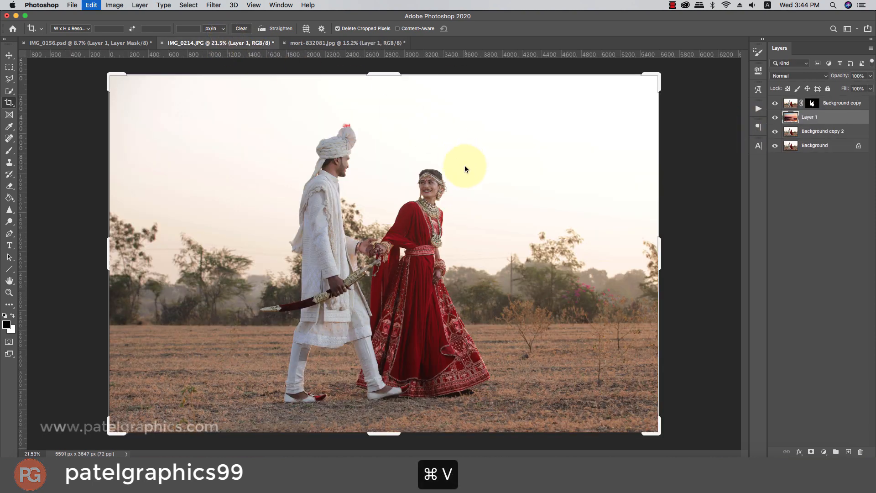
# Raise the pasted sunset layer to the top of the stack and scale it to 108.56% so it covers the canvas.
pyautogui.click(9, 56)
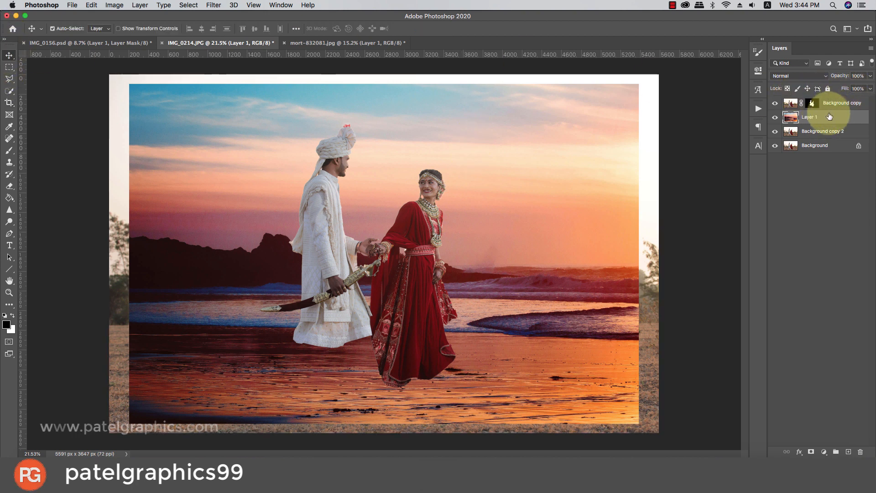
pyautogui.moveTo(828, 110); pyautogui.dragTo(830, 99)
pyautogui.press('super+t')
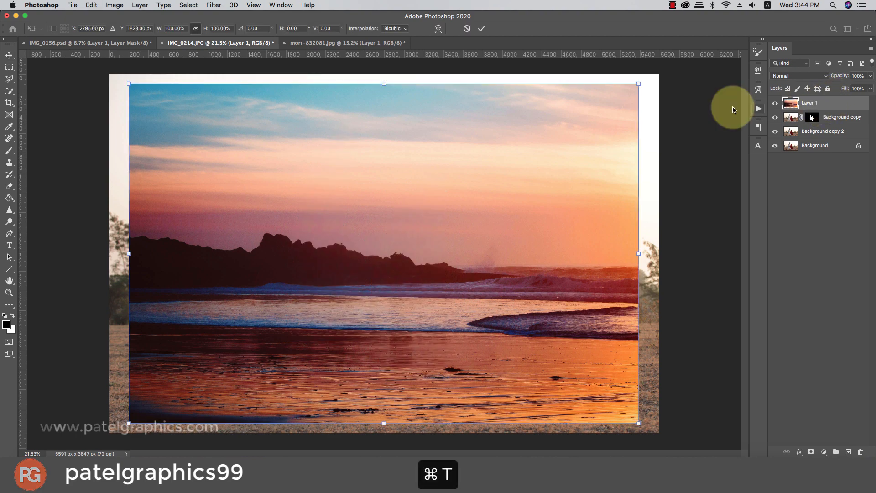
pyautogui.moveTo(611, 102); pyautogui.dragTo(635, 96)
pyautogui.moveTo(591, 136); pyautogui.dragTo(591, 139)
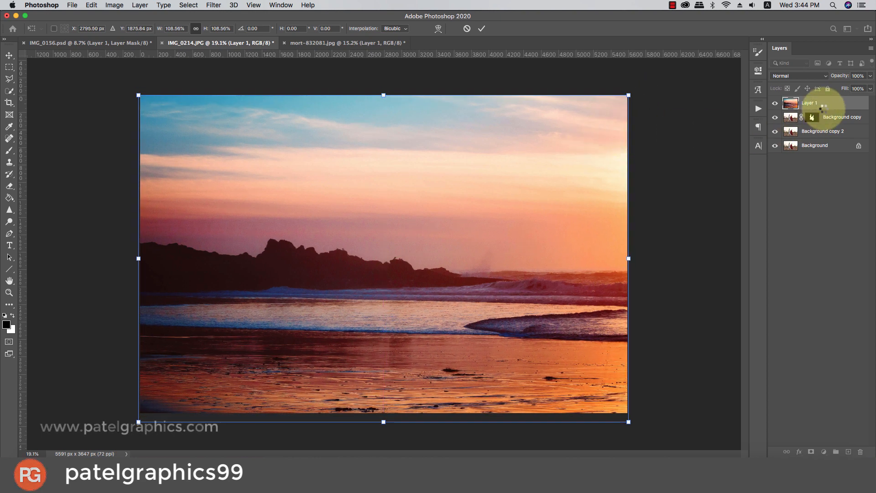
pyautogui.press('Return')
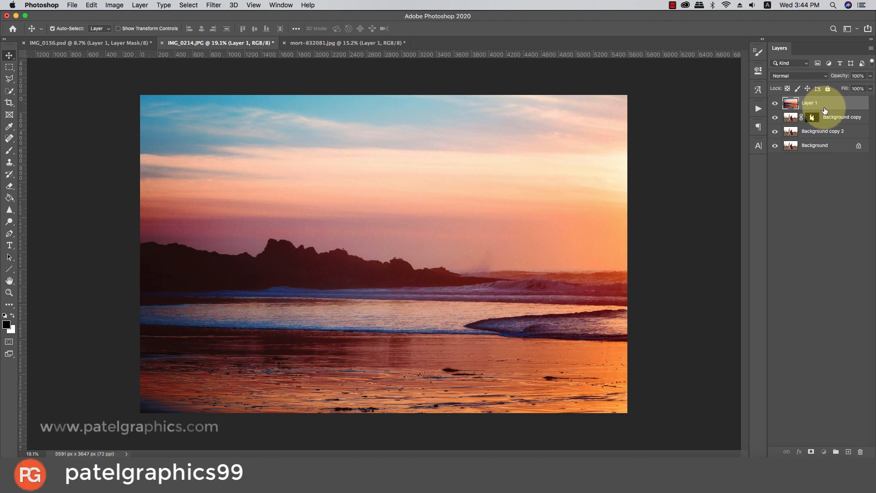
# Place the sunset layer beneath the masked couple layer and set its blend mode to Multiply.
pyautogui.moveTo(823, 110); pyautogui.dragTo(822, 119)
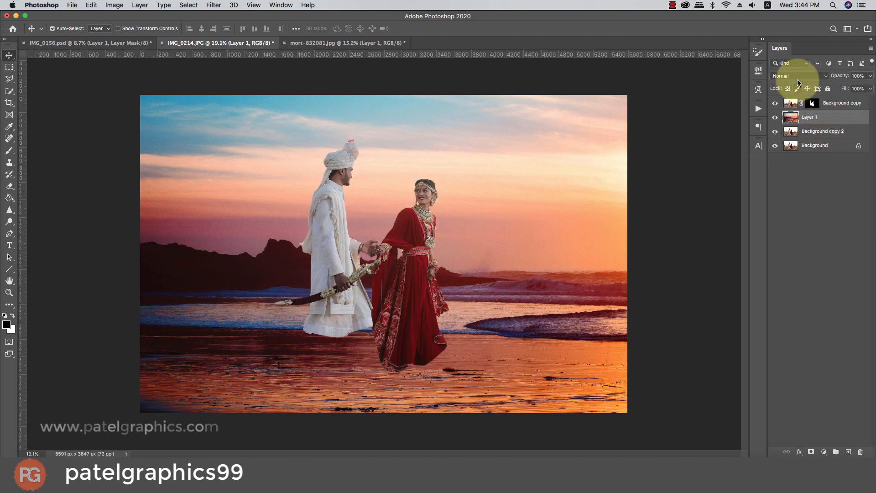
pyautogui.click(791, 76)
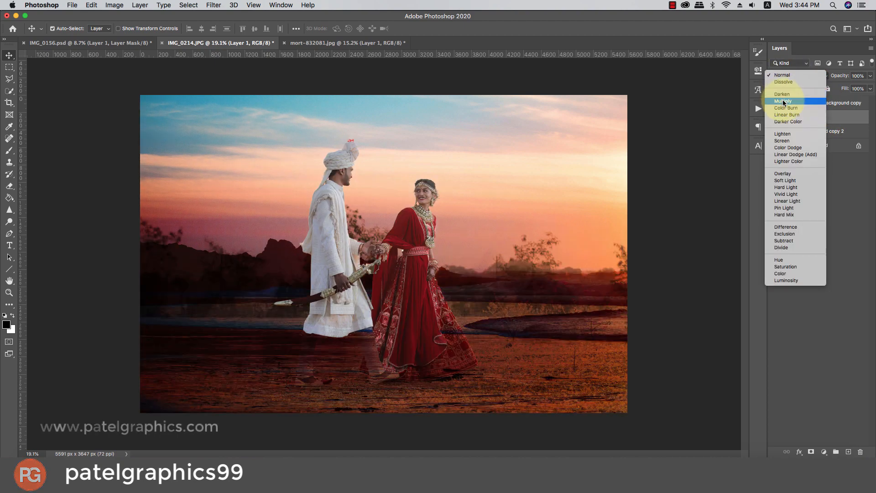
pyautogui.click(782, 101)
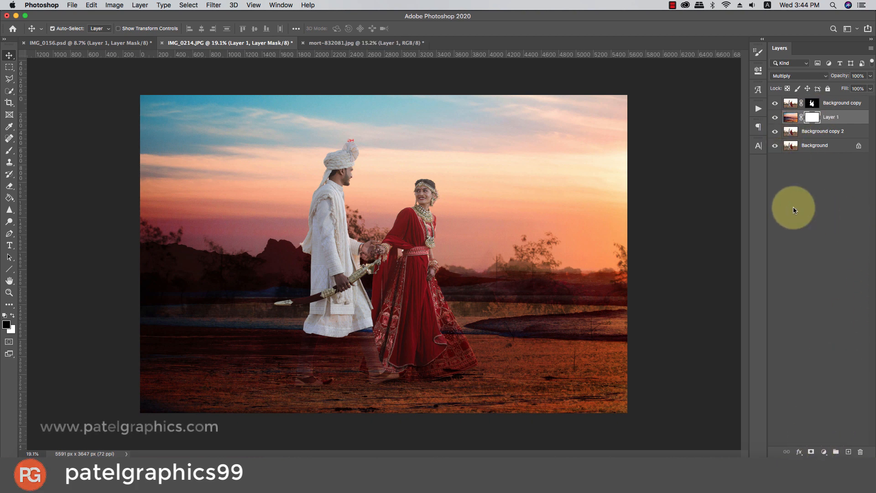
# Paint black with a soft 800 px brush on the sunset layer's mask to hide the beach across the whole ground area.
pyautogui.press('b')
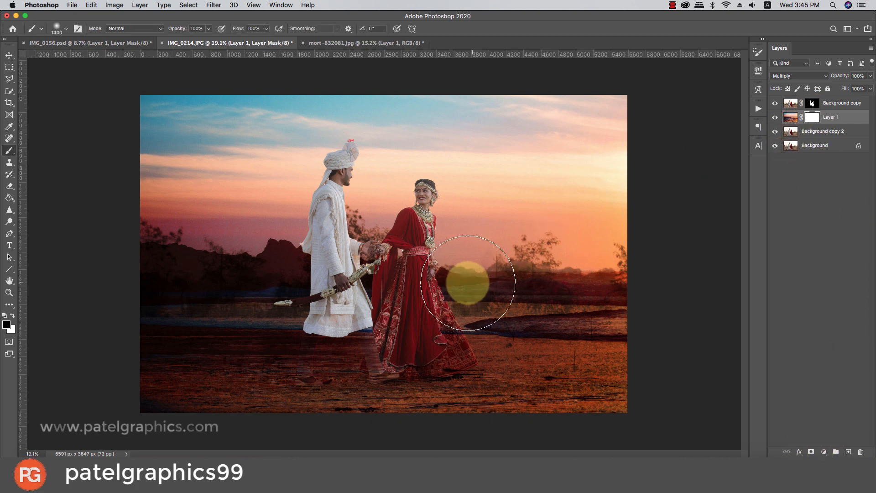
pyautogui.press('[')
pyautogui.press('[')
pyautogui.press('[')
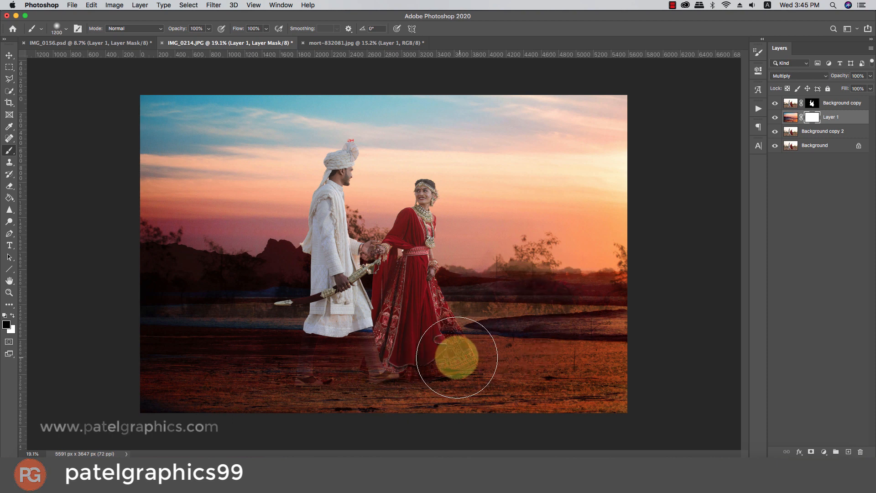
pyautogui.moveTo(342, 358)
pyautogui.mouseDown()
pyautogui.moveTo(326, 340)
pyautogui.moveTo(356, 344)
pyautogui.moveTo(153, 342)
pyautogui.mouseUp()
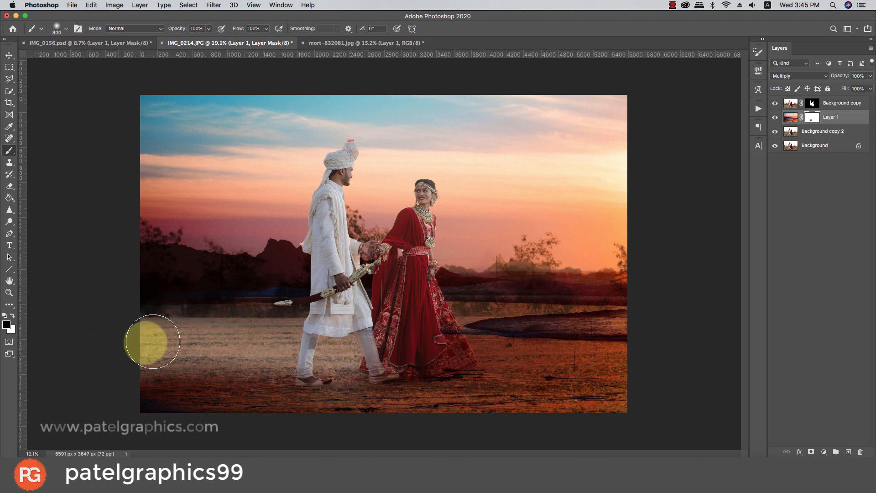
pyautogui.press('super+z')
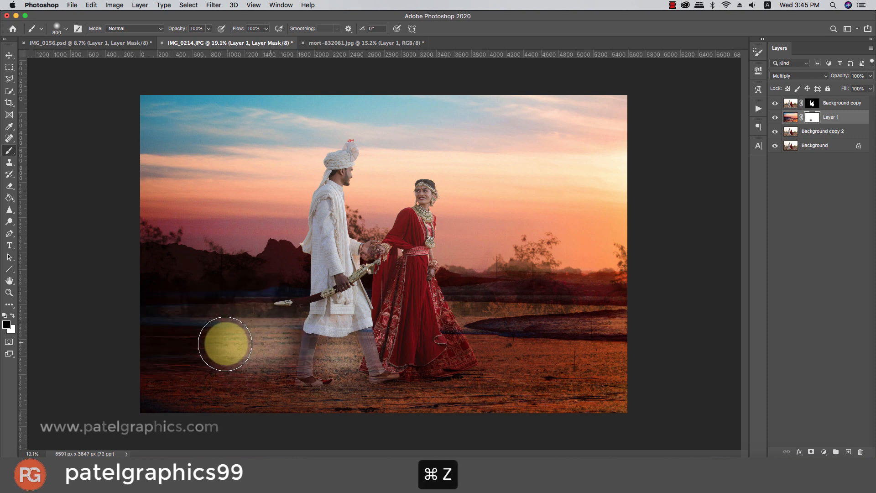
pyautogui.moveTo(225, 343)
pyautogui.mouseDown()
pyautogui.moveTo(131, 352)
pyautogui.moveTo(612, 346)
pyautogui.moveTo(239, 375)
pyautogui.moveTo(651, 377)
pyautogui.moveTo(6, 362)
pyautogui.mouseUp()
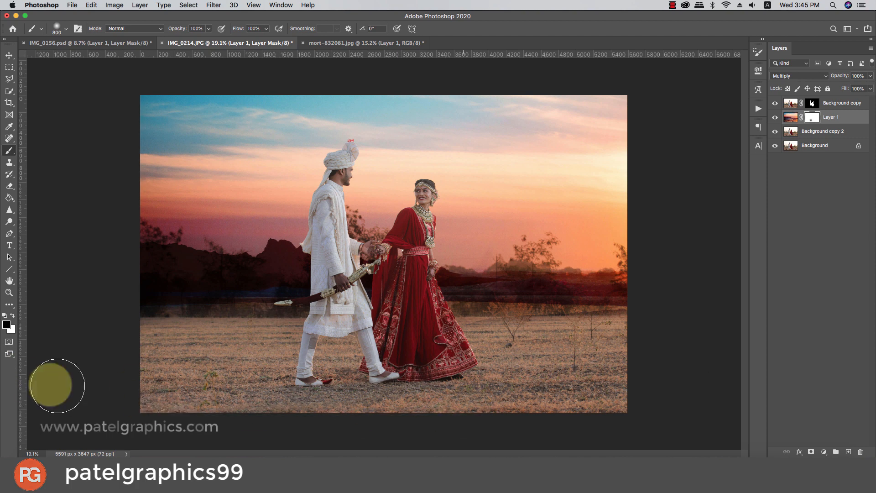
pyautogui.moveTo(58, 385)
pyautogui.mouseDown()
pyautogui.moveTo(574, 415)
pyautogui.moveTo(311, 398)
pyautogui.moveTo(499, 398)
pyautogui.moveTo(260, 391)
pyautogui.moveTo(647, 401)
pyautogui.moveTo(196, 364)
pyautogui.moveTo(246, 360)
pyautogui.moveTo(540, 389)
pyautogui.moveTo(611, 366)
pyautogui.moveTo(540, 352)
pyautogui.mouseUp()
# Paint white at 42% brush opacity on the sunset mask to bring a partial sunset tint back over the field.
pyautogui.press('x')
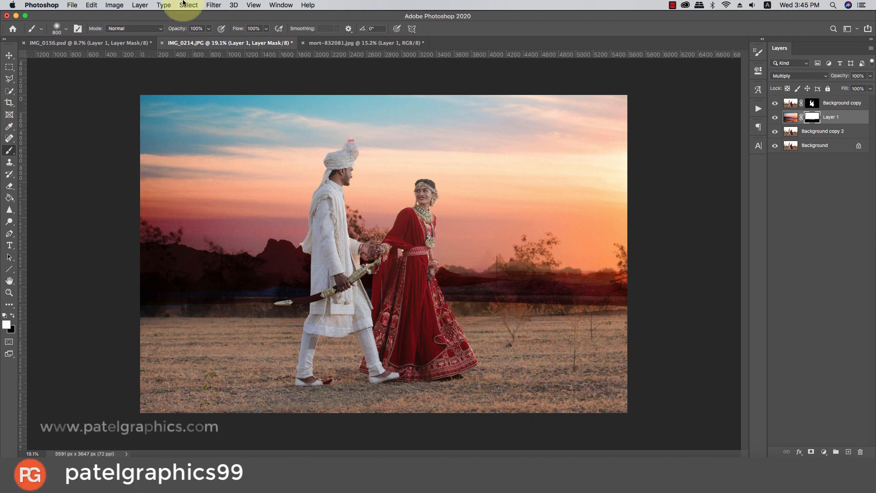
pyautogui.moveTo(207, 32); pyautogui.dragTo(182, 35)
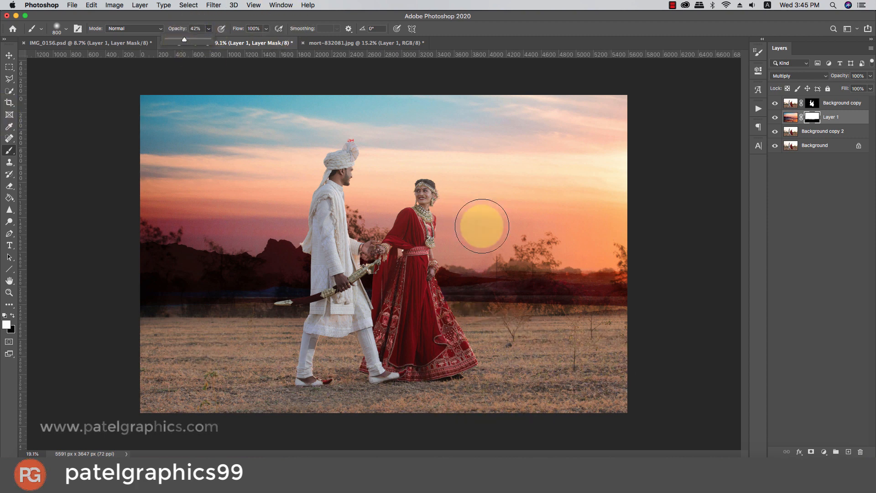
pyautogui.moveTo(479, 225)
pyautogui.mouseDown()
pyautogui.moveTo(469, 291)
pyautogui.moveTo(487, 319)
pyautogui.moveTo(633, 343)
pyautogui.moveTo(619, 359)
pyautogui.moveTo(504, 370)
pyautogui.moveTo(629, 418)
pyautogui.moveTo(108, 398)
pyautogui.moveTo(104, 390)
pyautogui.moveTo(249, 384)
pyautogui.moveTo(267, 360)
pyautogui.moveTo(271, 368)
pyautogui.moveTo(273, 339)
pyautogui.moveTo(263, 331)
pyautogui.moveTo(146, 332)
pyautogui.moveTo(148, 345)
pyautogui.moveTo(243, 362)
pyautogui.moveTo(206, 331)
pyautogui.moveTo(246, 289)
pyautogui.moveTo(227, 306)
pyautogui.moveTo(260, 301)
pyautogui.mouseUp()
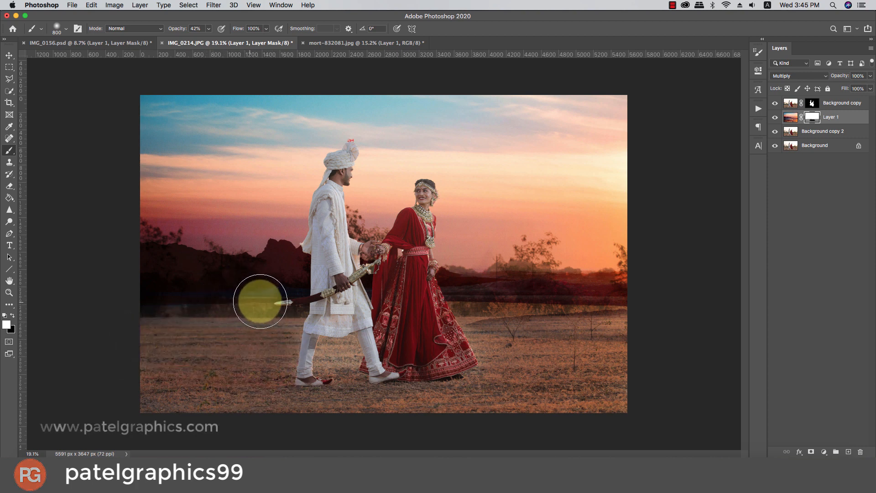
# Restore the sunset tint on the ground close to the couple's feet and hem with white and a smaller brush starting at 100 px.
pyautogui.press('[')
pyautogui.press('[')
pyautogui.press('[')
pyautogui.press('[')
pyautogui.press('[')
pyautogui.press('[')
pyautogui.press('[')
pyautogui.press('[')
pyautogui.press('[')
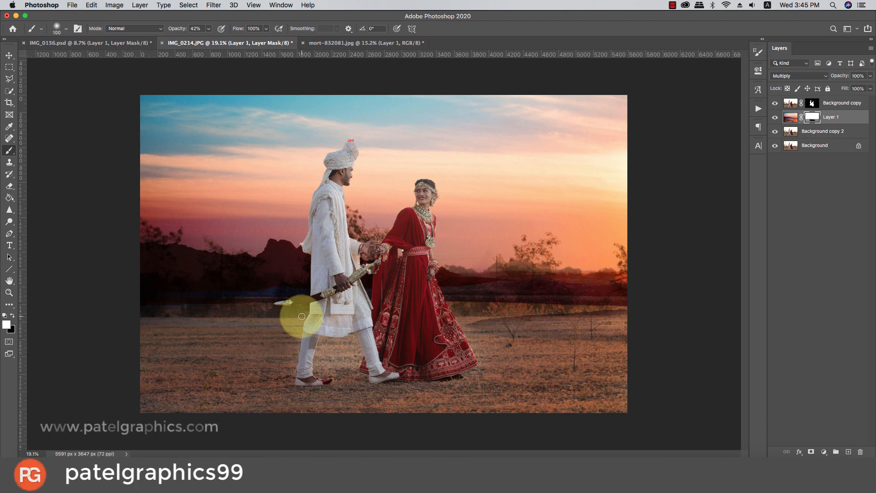
pyautogui.moveTo(294, 348)
pyautogui.mouseDown()
pyautogui.moveTo(292, 324)
pyautogui.moveTo(122, 327)
pyautogui.moveTo(209, 326)
pyautogui.moveTo(291, 341)
pyautogui.moveTo(68, 332)
pyautogui.moveTo(322, 345)
pyautogui.moveTo(320, 366)
pyautogui.moveTo(353, 365)
pyautogui.moveTo(346, 344)
pyautogui.moveTo(264, 356)
pyautogui.moveTo(56, 356)
pyautogui.moveTo(266, 348)
pyautogui.moveTo(289, 339)
pyautogui.moveTo(290, 325)
pyautogui.moveTo(281, 372)
pyautogui.moveTo(515, 342)
pyautogui.moveTo(465, 320)
pyautogui.moveTo(481, 355)
pyautogui.moveTo(467, 378)
pyautogui.mouseUp()
pyautogui.press(']')
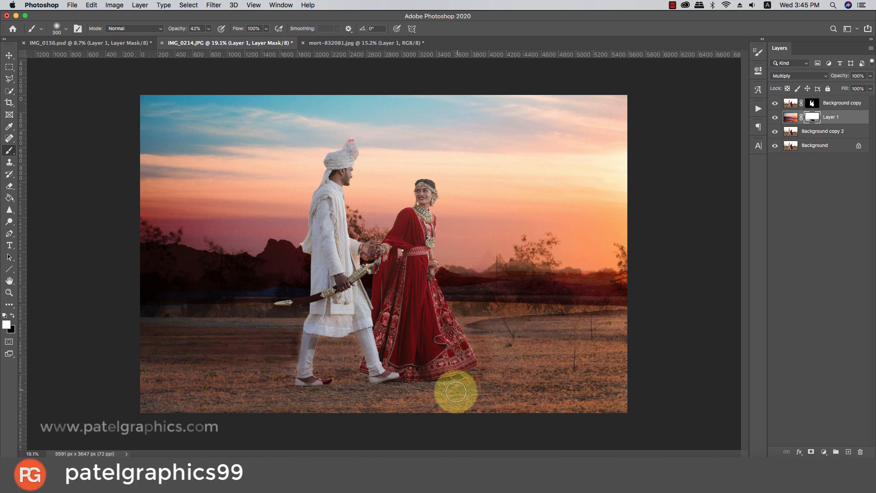
# Soften the sunset tint on the ground behind the groom by painting its mask black with a 500 px brush at 14% opacity.
pyautogui.scroll(-5, 319, 333)
pyautogui.scroll(4, 310, 336)
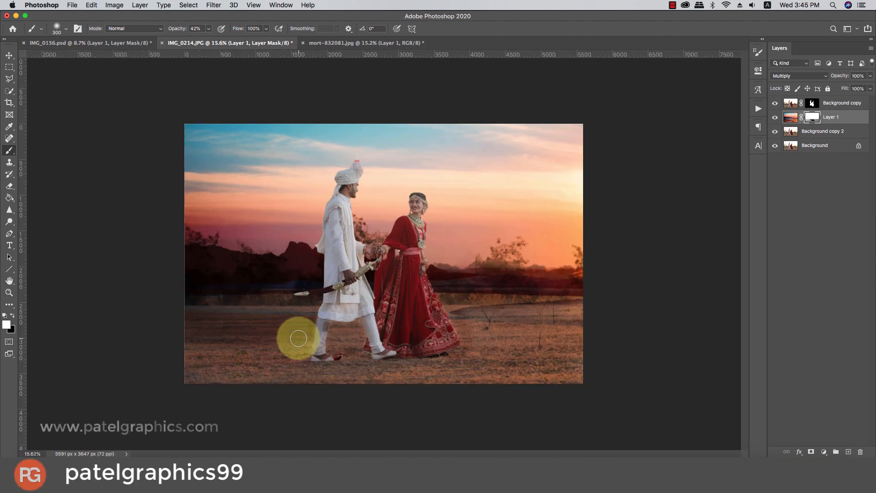
pyautogui.press('x')
pyautogui.press(']')
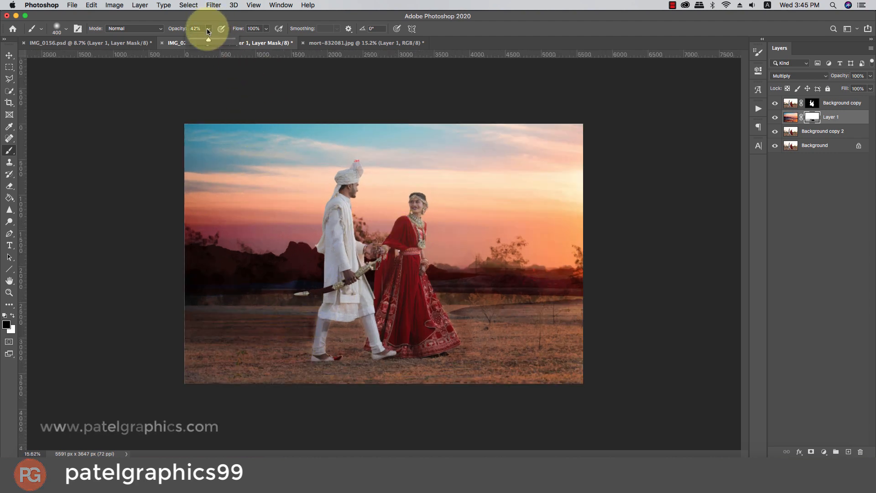
pyautogui.press(']')
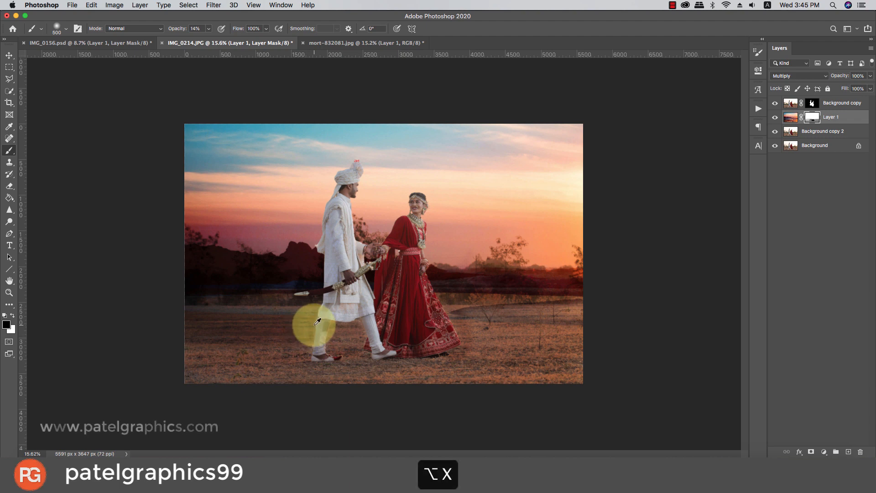
pyautogui.moveTo(301, 324)
pyautogui.mouseDown()
pyautogui.moveTo(170, 323)
pyautogui.moveTo(284, 334)
pyautogui.moveTo(122, 328)
pyautogui.mouseUp()
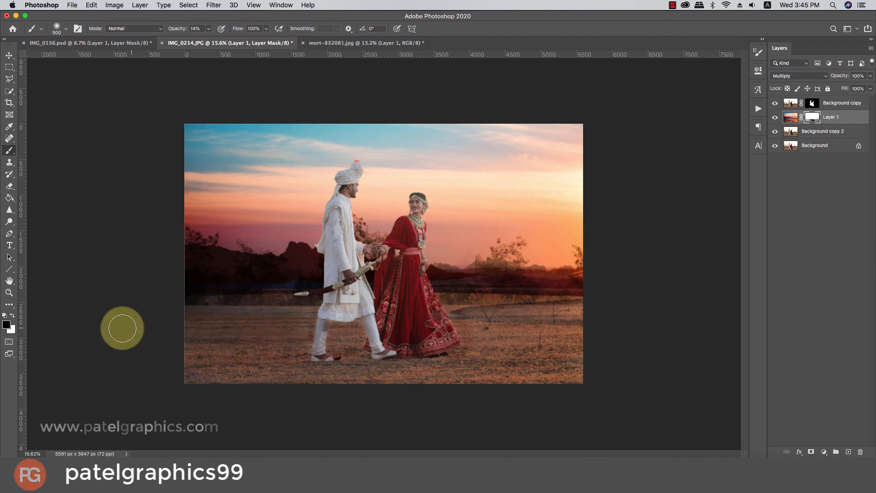
pyautogui.scroll(-2, 240, 326)
pyautogui.scroll(-3, 242, 324)
pyautogui.scroll(5, 242, 323)
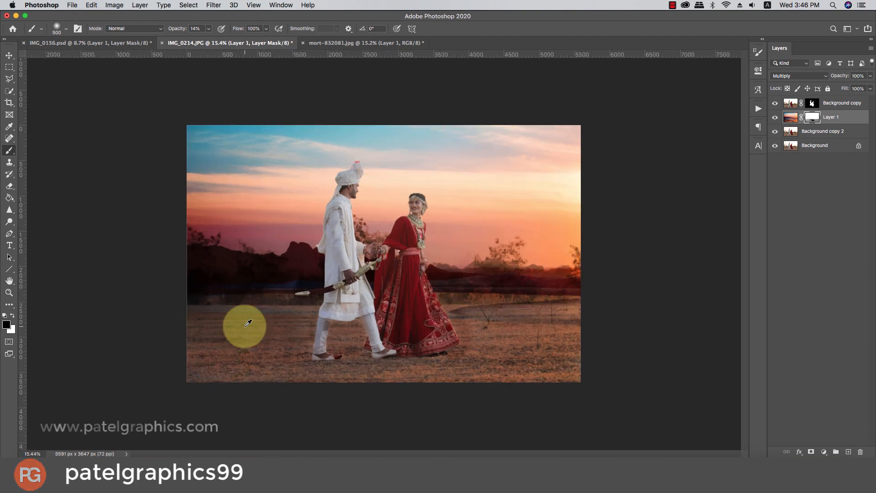
pyautogui.scroll(4, 246, 325)
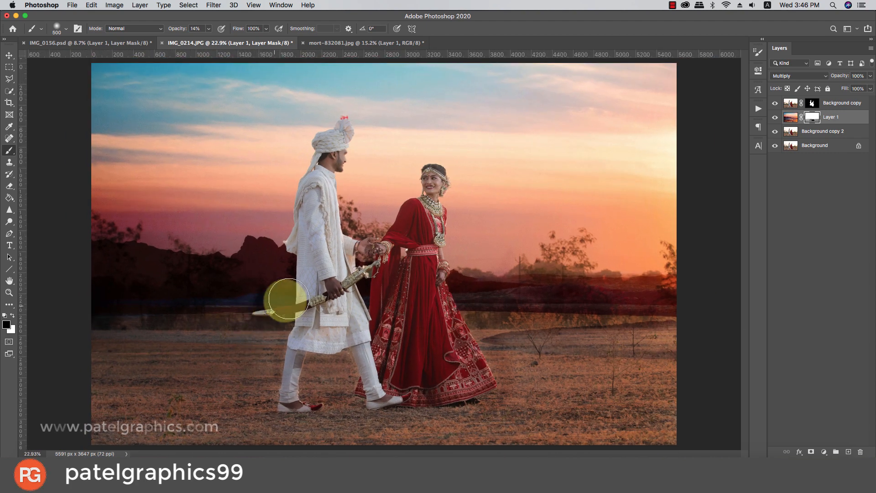
# Copy the sunset image from mort-832081.jpg and paste it into IMG_0214.JPG at the top of the layer stack.
pyautogui.press('v')
pyautogui.scroll(-2, 390, 308)
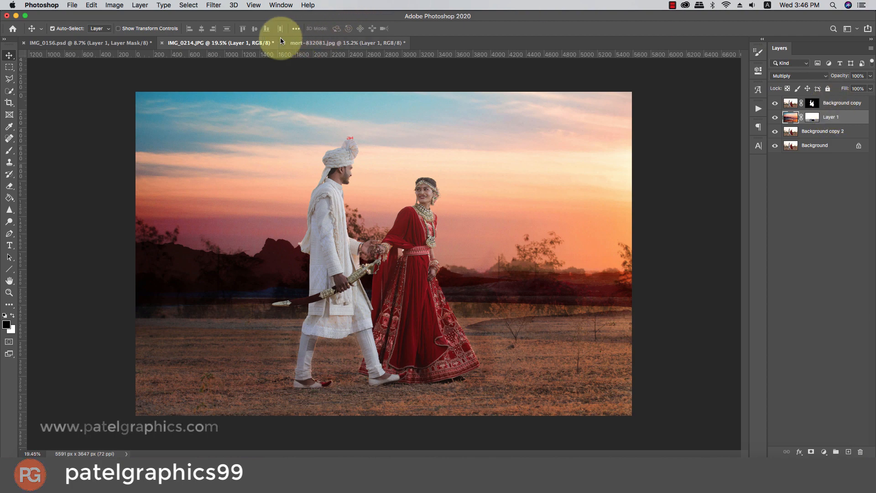
pyautogui.click(309, 43)
pyautogui.press('super+c')
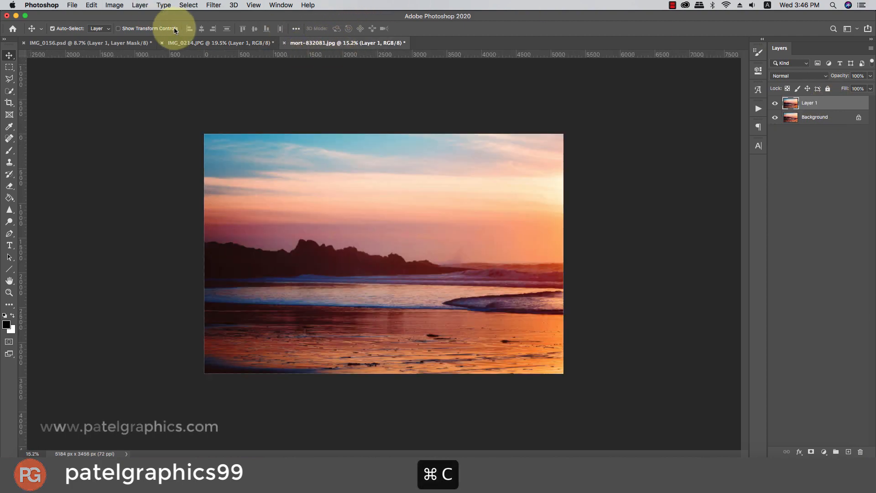
pyautogui.click(184, 44)
pyautogui.press('super+v')
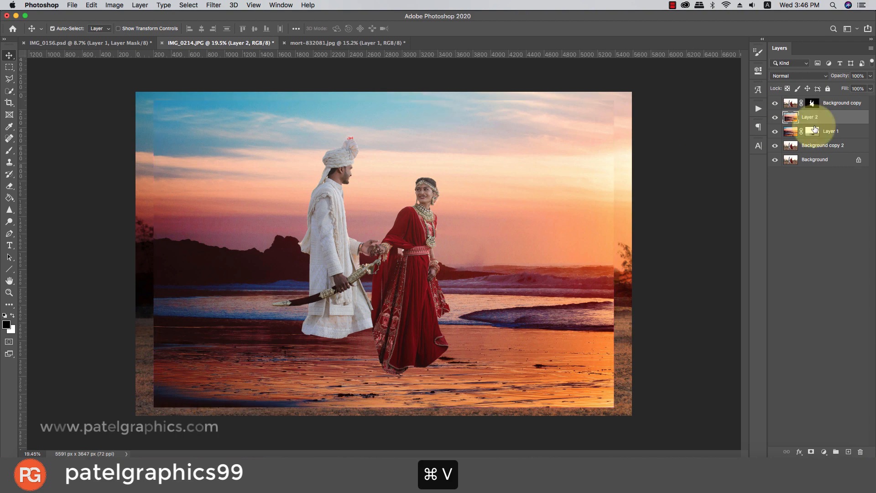
pyautogui.moveTo(803, 117); pyautogui.dragTo(830, 104)
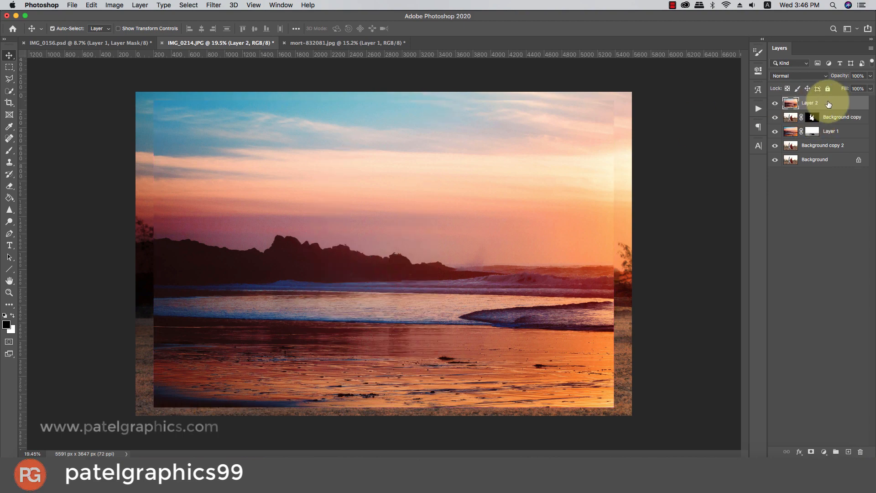
# Enlarge the pasted sunset layer to cover the canvas and clip it to the masked couple layer, Background copy.
pyautogui.press('super+t')
pyautogui.moveTo(613, 94); pyautogui.dragTo(644, 81)
pyautogui.rightClick(820, 106)
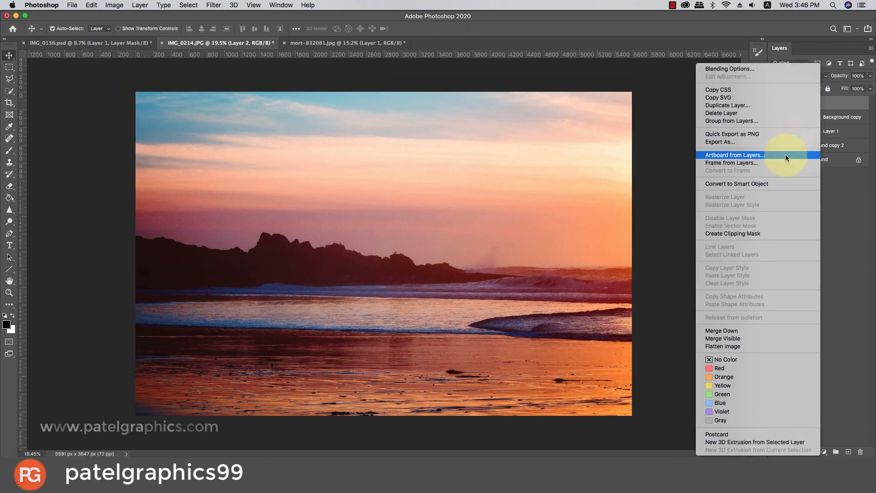
pyautogui.click(751, 285)
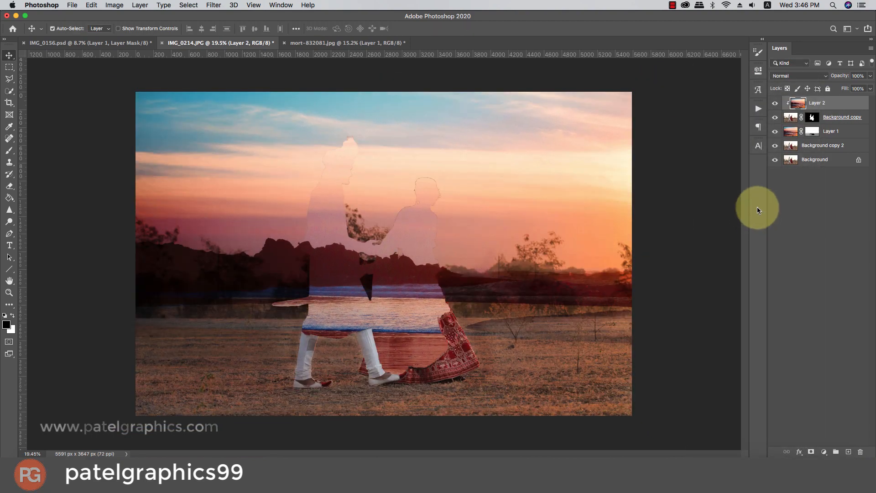
pyautogui.click(812, 118)
pyautogui.press('b')
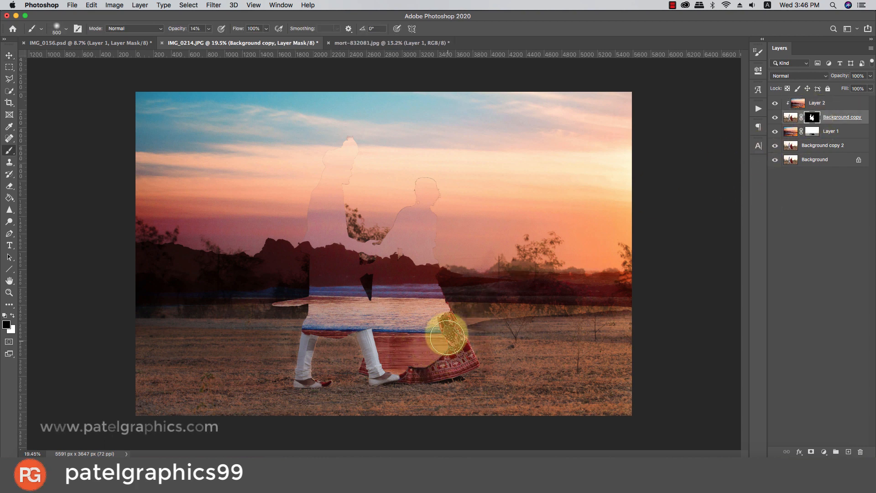
pyautogui.press('c')
pyautogui.moveTo(447, 338); pyautogui.dragTo(438, 322)
pyautogui.click(457, 29)
pyautogui.press('v')
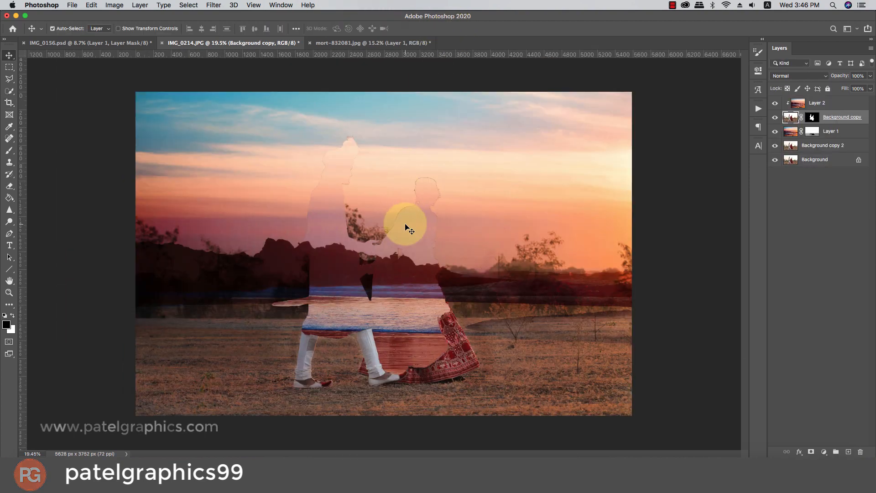
# Paint white at 100% brush opacity on the Background copy mask to include the groom's legs and the dress's lower hem.
pyautogui.press('b')
pyautogui.moveTo(211, 36); pyautogui.dragTo(247, 40)
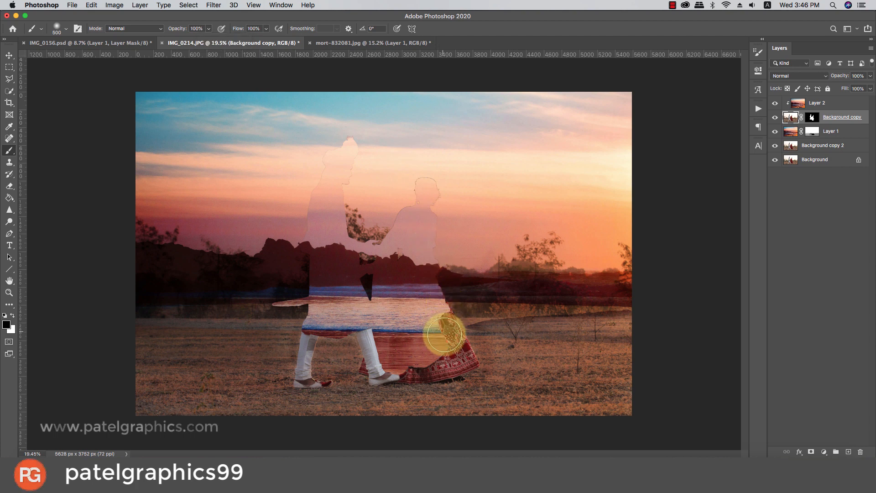
pyautogui.press('cmd+z')
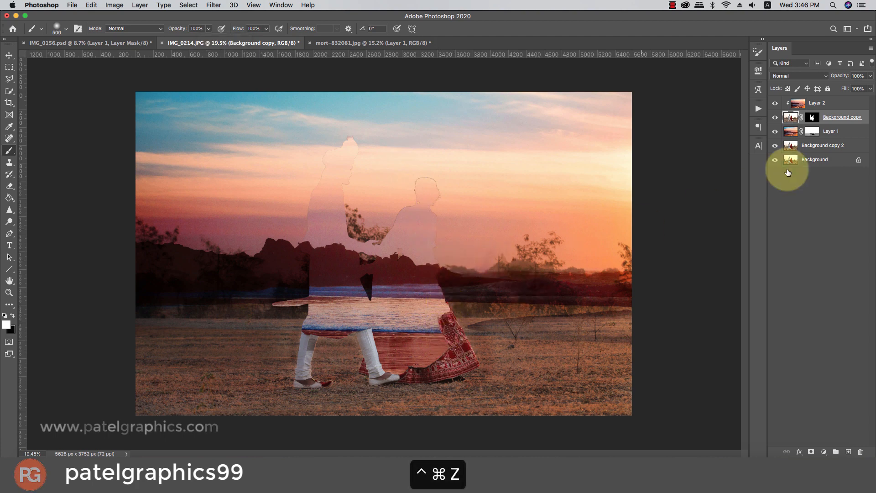
pyautogui.click(811, 118)
pyautogui.press('x')
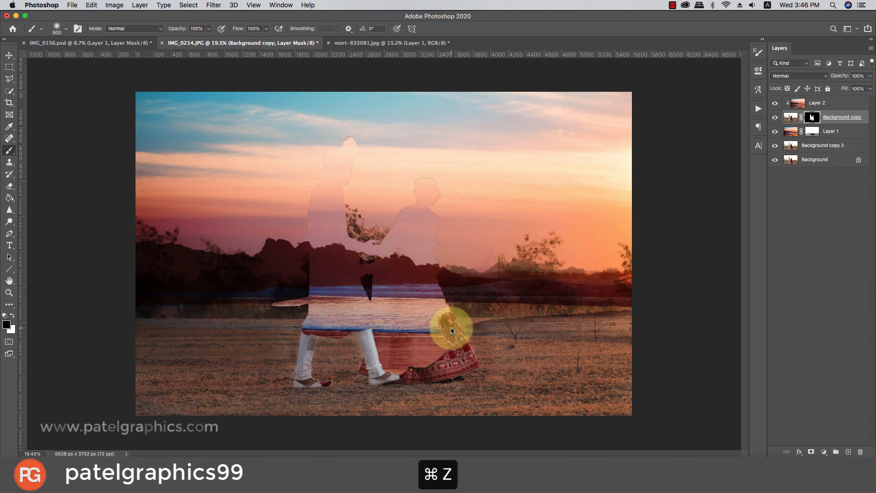
pyautogui.press('[')
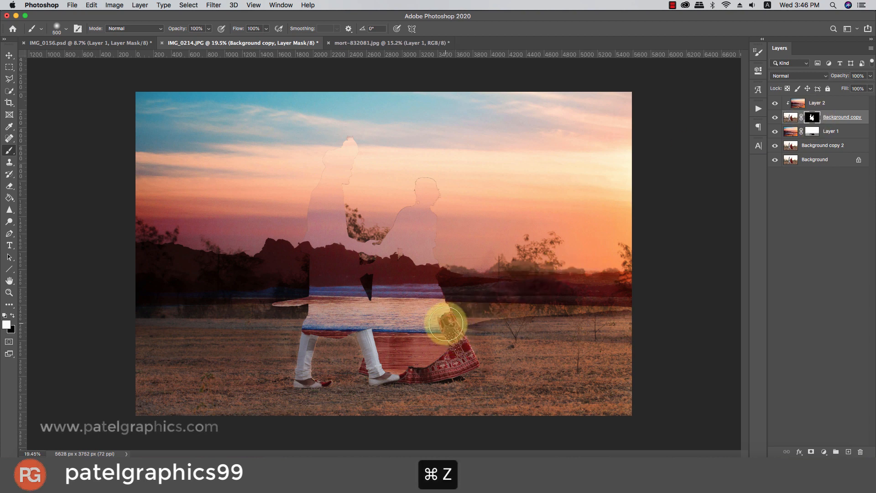
pyautogui.press('[')
pyautogui.press('[')
pyautogui.moveTo(444, 313)
pyautogui.mouseDown()
pyautogui.moveTo(473, 363)
pyautogui.moveTo(399, 376)
pyautogui.moveTo(448, 359)
pyautogui.moveTo(435, 323)
pyautogui.moveTo(447, 362)
pyautogui.moveTo(462, 362)
pyautogui.moveTo(458, 354)
pyautogui.moveTo(434, 374)
pyautogui.moveTo(370, 374)
pyautogui.moveTo(376, 362)
pyautogui.moveTo(359, 320)
pyautogui.moveTo(375, 340)
pyautogui.moveTo(377, 359)
pyautogui.moveTo(366, 367)
pyautogui.moveTo(377, 380)
pyautogui.moveTo(392, 377)
pyautogui.moveTo(323, 338)
pyautogui.moveTo(351, 332)
pyautogui.moveTo(375, 372)
pyautogui.moveTo(331, 318)
pyautogui.moveTo(334, 330)
pyautogui.moveTo(308, 334)
pyautogui.moveTo(301, 383)
pyautogui.moveTo(329, 383)
pyautogui.moveTo(311, 371)
pyautogui.moveTo(314, 325)
pyautogui.moveTo(307, 342)
pyautogui.moveTo(332, 303)
pyautogui.mouseUp()
pyautogui.press(']')
pyautogui.press('[')
pyautogui.press(']')
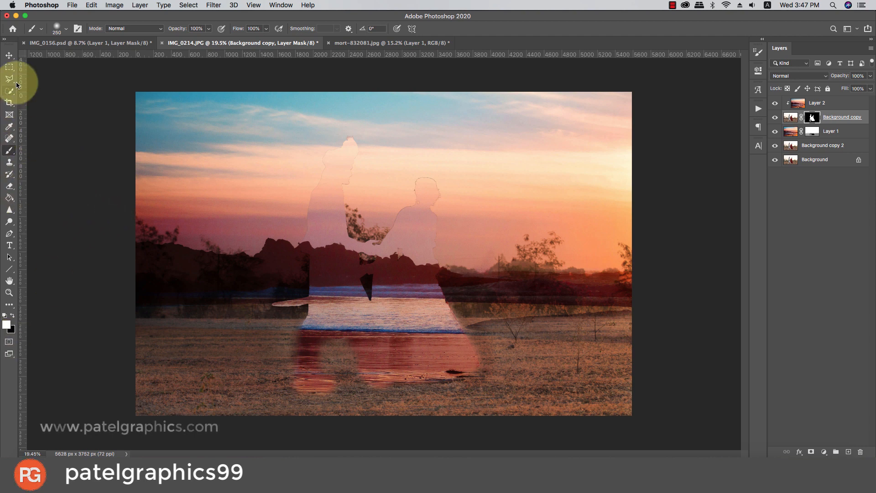
# Apply a Gaussian Blur with a radius of 670.8 pixels to the clipped sunset layer.
pyautogui.click(787, 106)
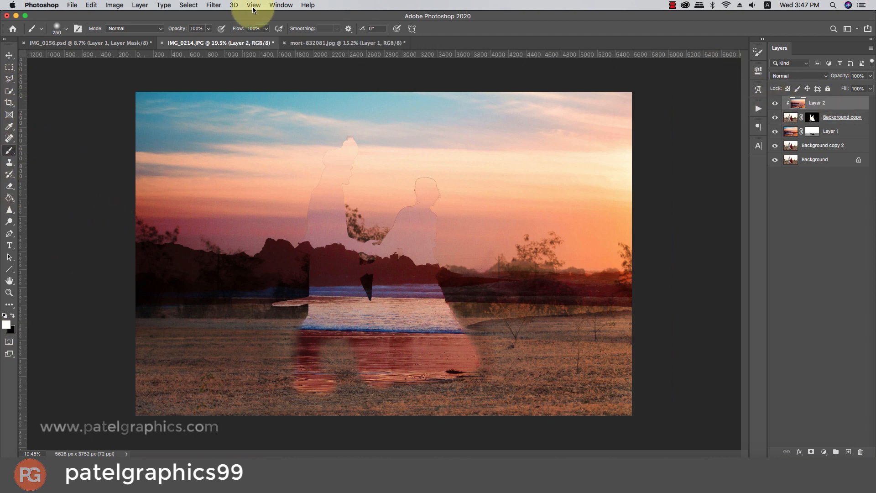
pyautogui.click(215, 7)
pyautogui.moveTo(246, 113)
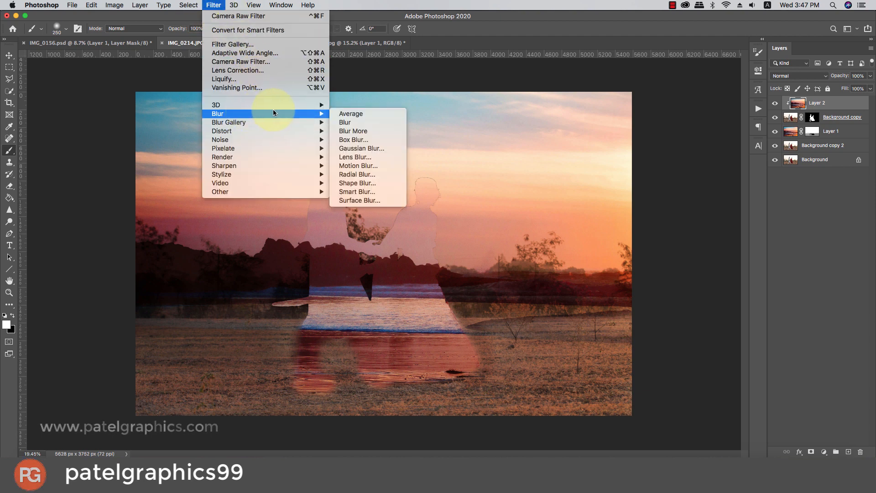
pyautogui.click(360, 148)
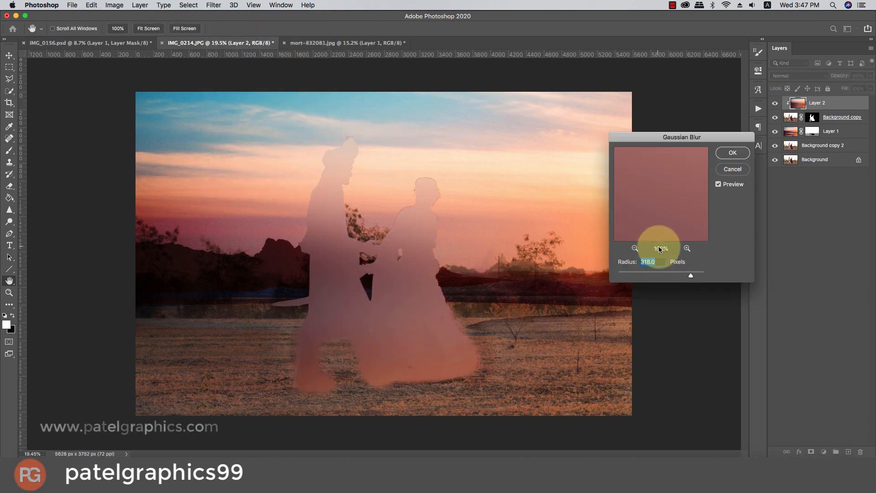
pyautogui.moveTo(697, 274); pyautogui.dragTo(697, 274)
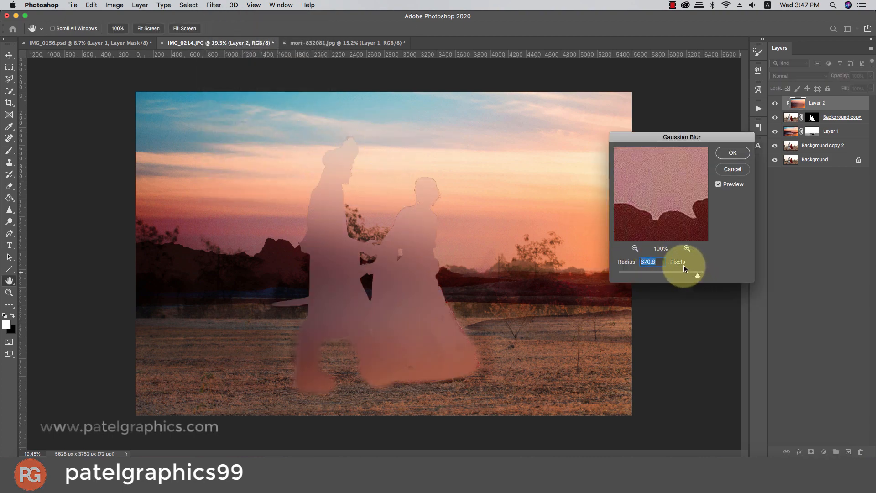
pyautogui.click(731, 153)
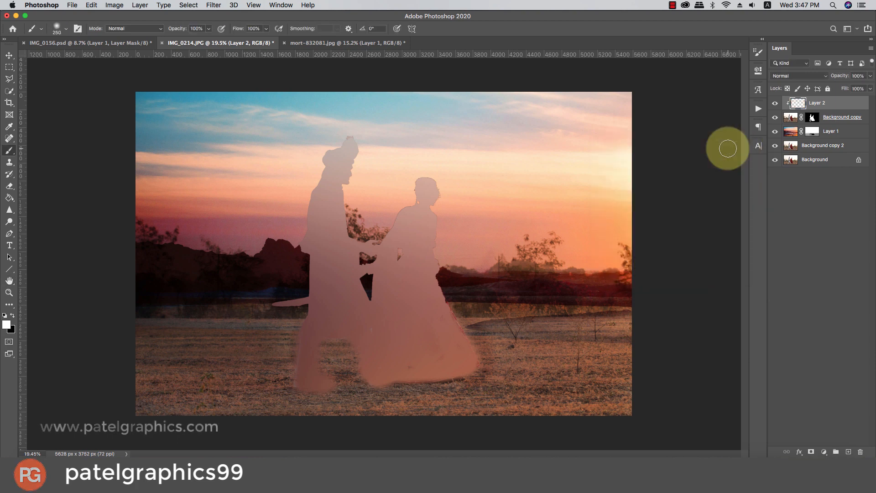
# Set the clipped blurred sunset layer, Layer 2, to Overlay blending at 40% opacity.
pyautogui.click(800, 76)
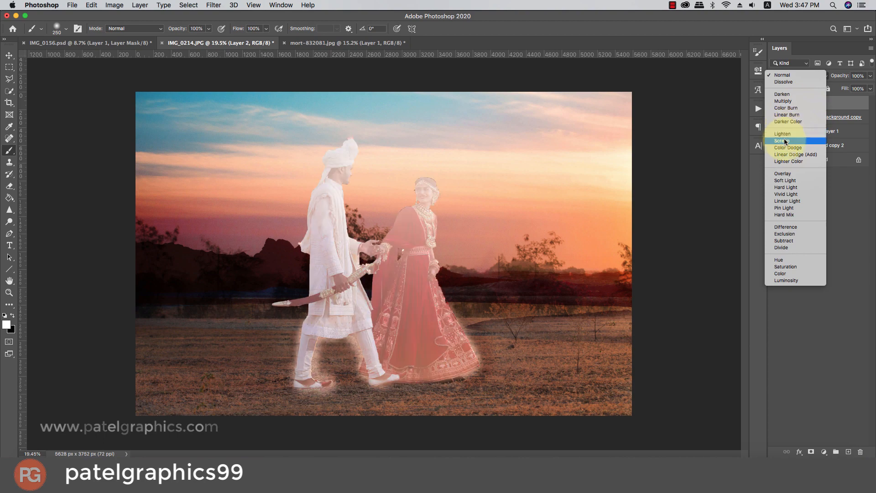
pyautogui.click(782, 174)
pyautogui.click(870, 75)
pyautogui.moveTo(870, 86); pyautogui.dragTo(842, 89)
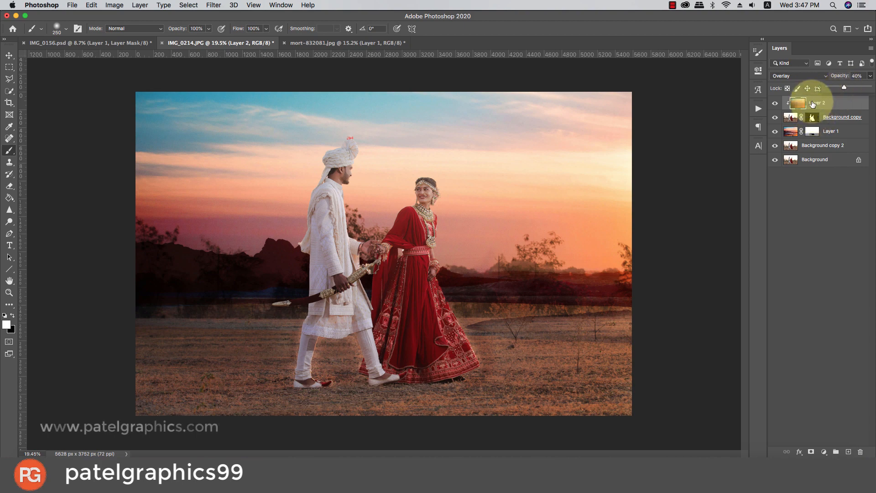
# Paint black on the Background copy mask with a 125 px brush to clean the edge beside the groom's rear leg.
pyautogui.click(812, 118)
pyautogui.scroll(5, 267, 340)
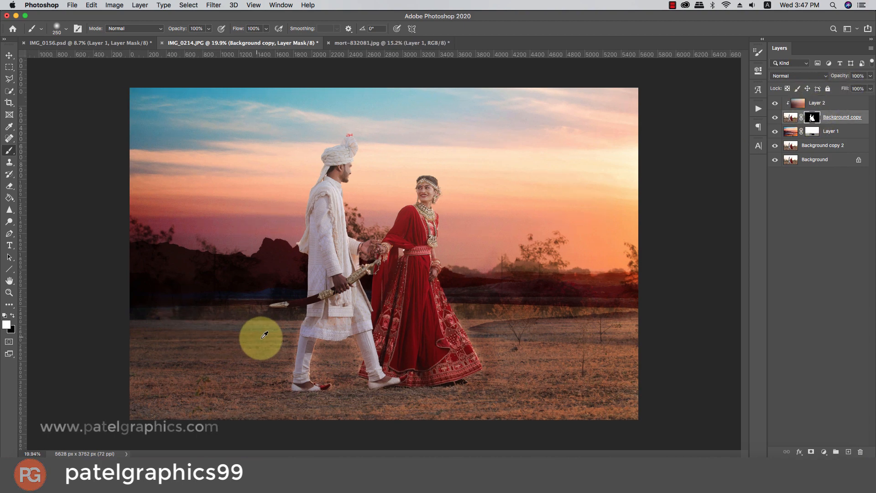
pyautogui.scroll(3, 270, 340)
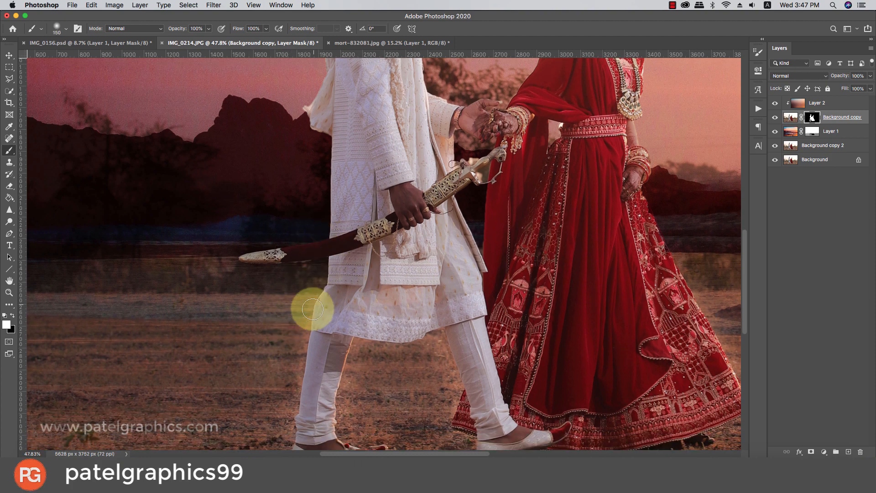
pyautogui.press('[')
pyautogui.press('[')
pyautogui.press('[')
pyautogui.press('[')
pyautogui.press('[')
pyautogui.press('[')
pyautogui.press('[')
pyautogui.press('[')
pyautogui.press('[')
pyautogui.press('super+z')
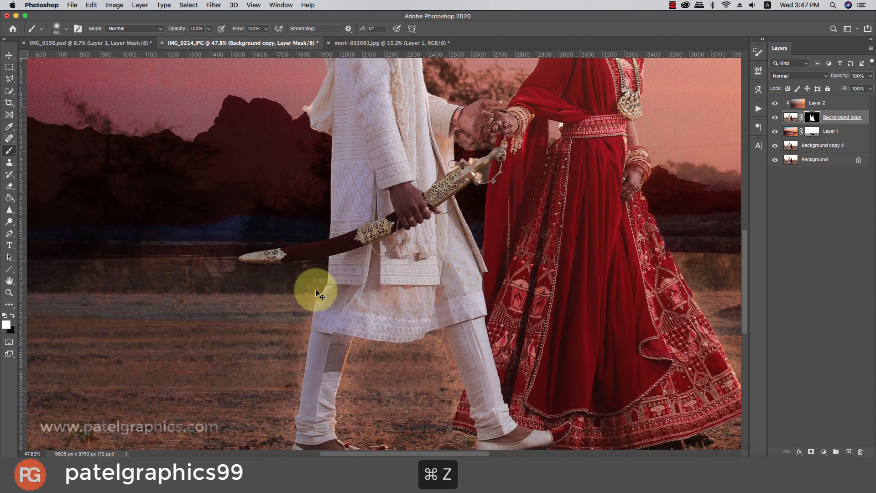
pyautogui.press('x')
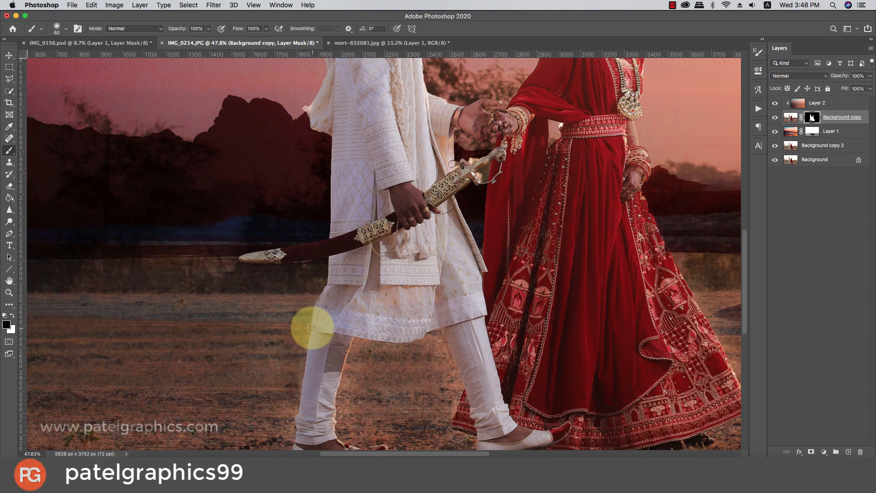
pyautogui.press('super+z')
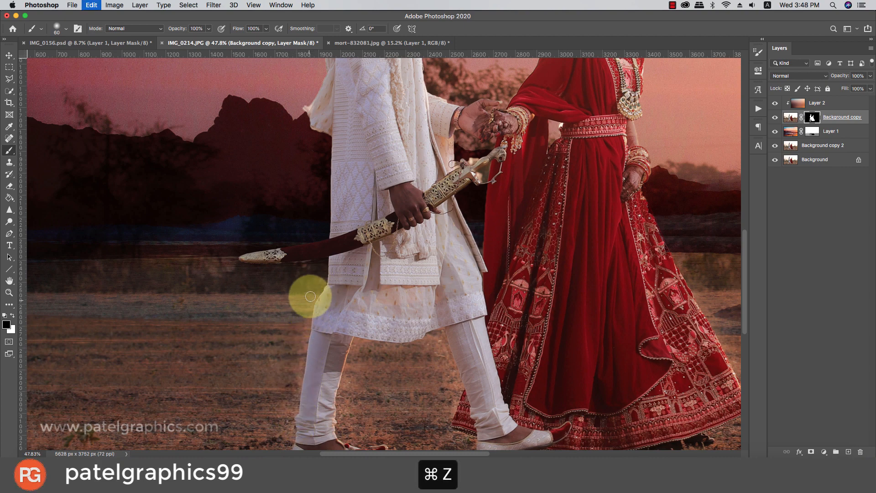
pyautogui.press(']')
pyautogui.press(']')
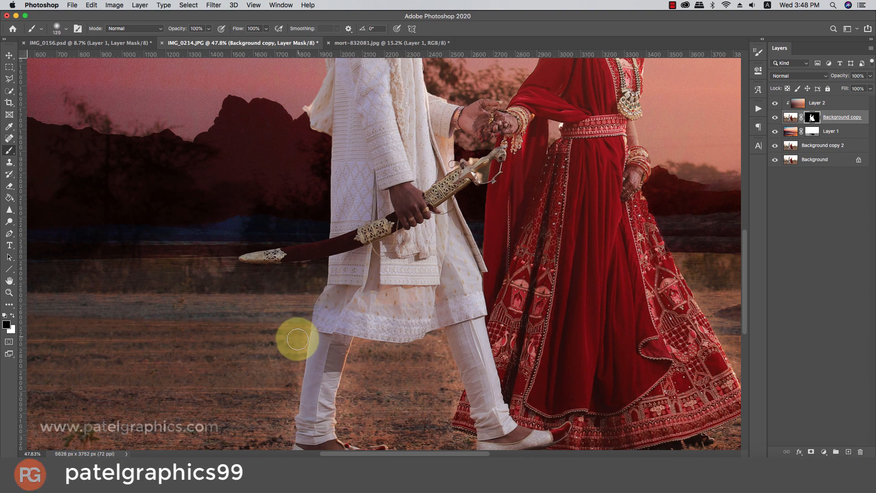
pyautogui.moveTo(286, 405); pyautogui.dragTo(304, 281)
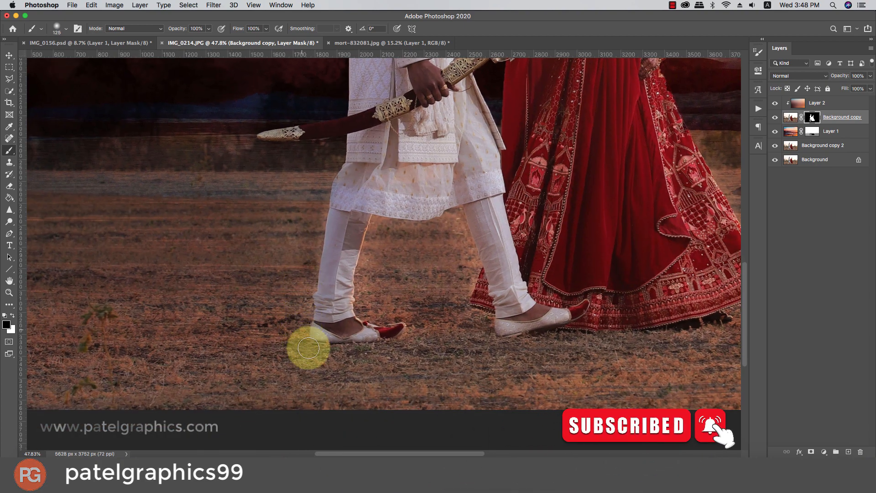
# Paint black on the Background copy mask around the groom's shoes, using brush sizes of 80 and 150 px.
pyautogui.press('[')
pyautogui.press('[')
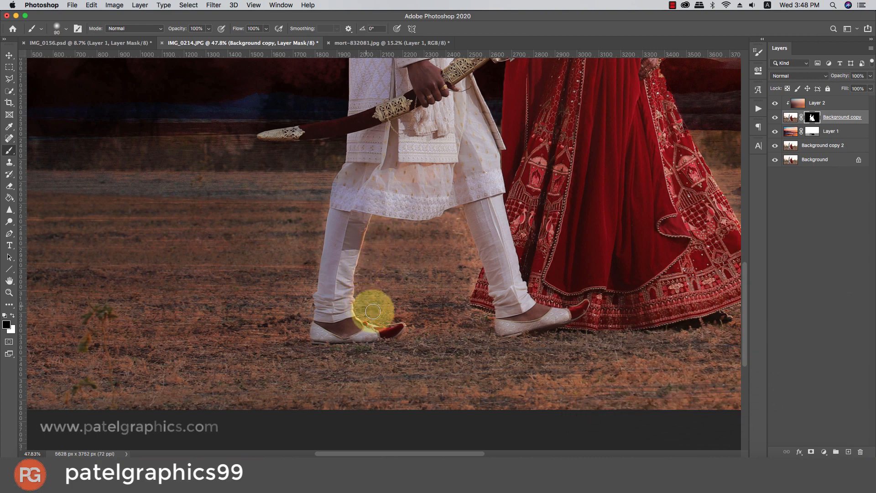
pyautogui.press(']')
pyautogui.press(']')
pyautogui.press(']')
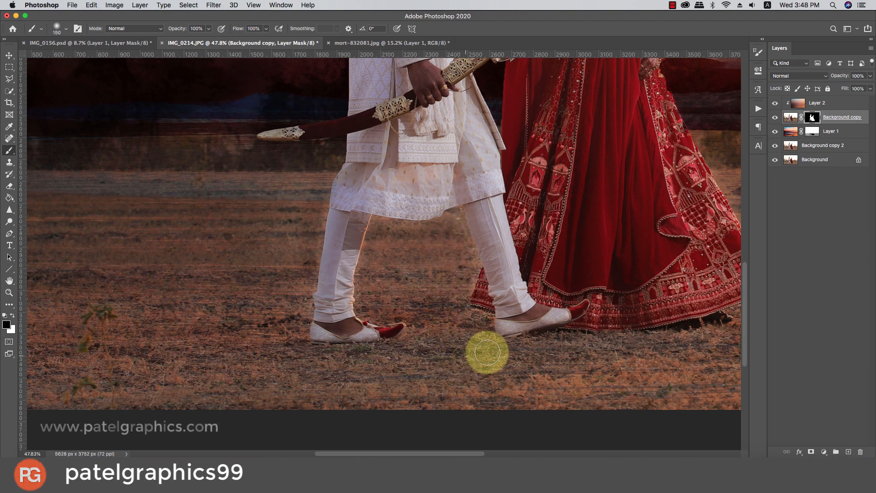
# Clean the mask edge along the bride's skirt and hem in black with a 100 px brush.
pyautogui.moveTo(528, 336); pyautogui.dragTo(372, 367)
pyautogui.press('[')
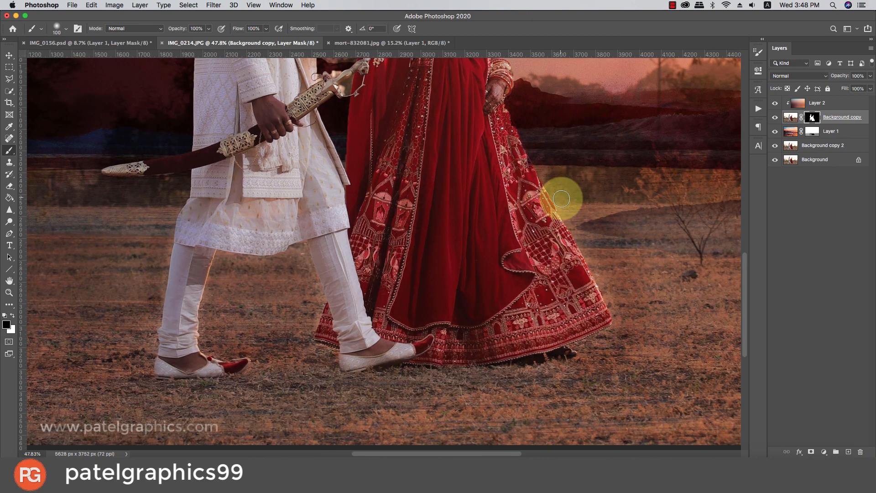
pyautogui.press('[')
pyautogui.scroll(-10, 577, 318)
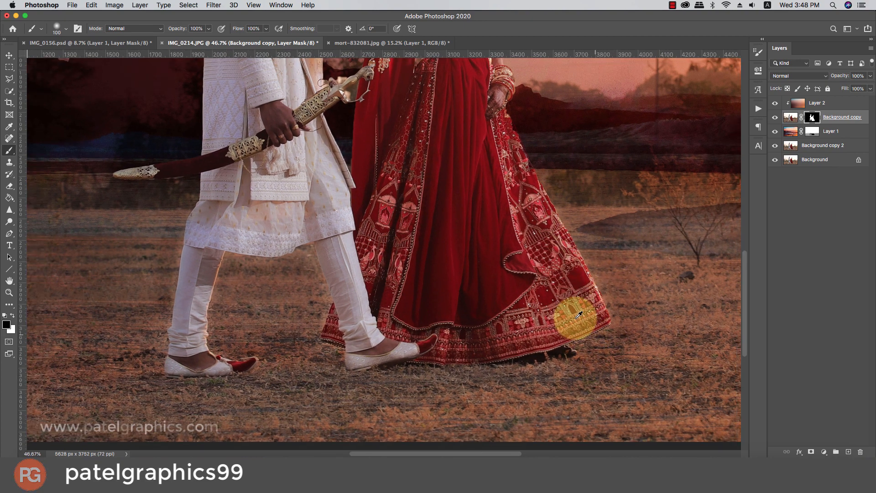
pyautogui.scroll(4, 336, 301)
pyautogui.scroll(2, 339, 299)
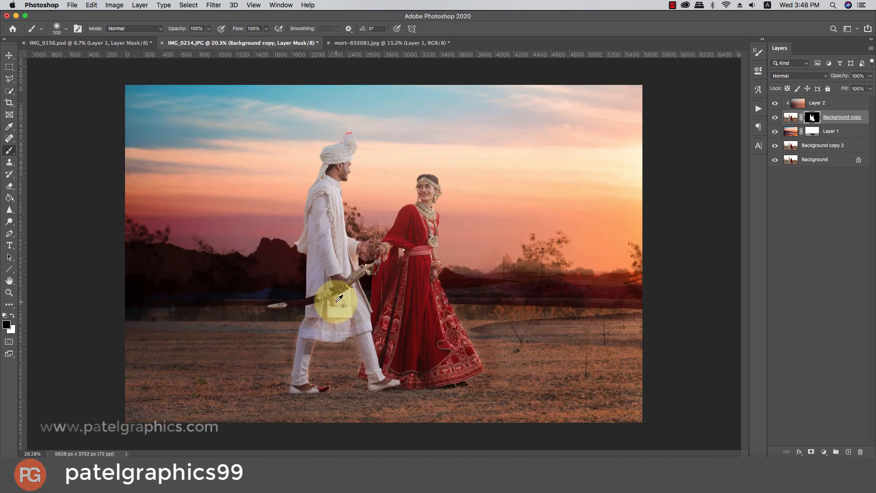
pyautogui.scroll(-2, 337, 299)
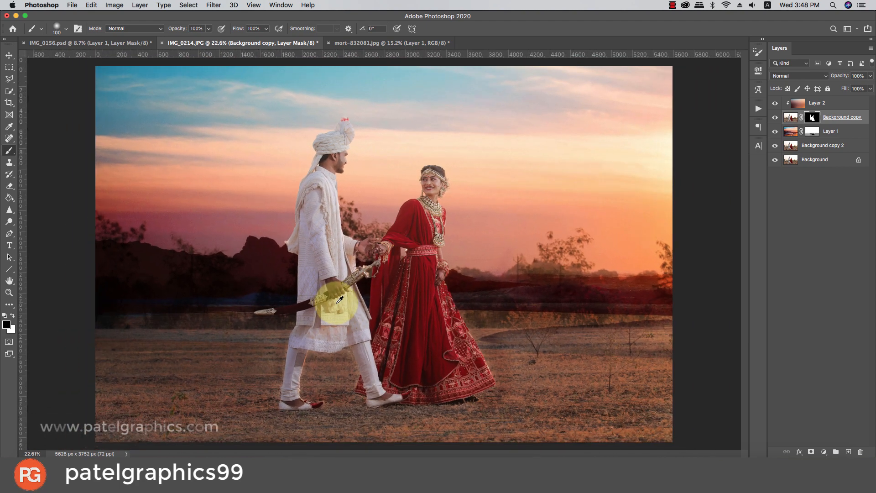
pyautogui.press('v')
pyautogui.scroll(-2, 387, 271)
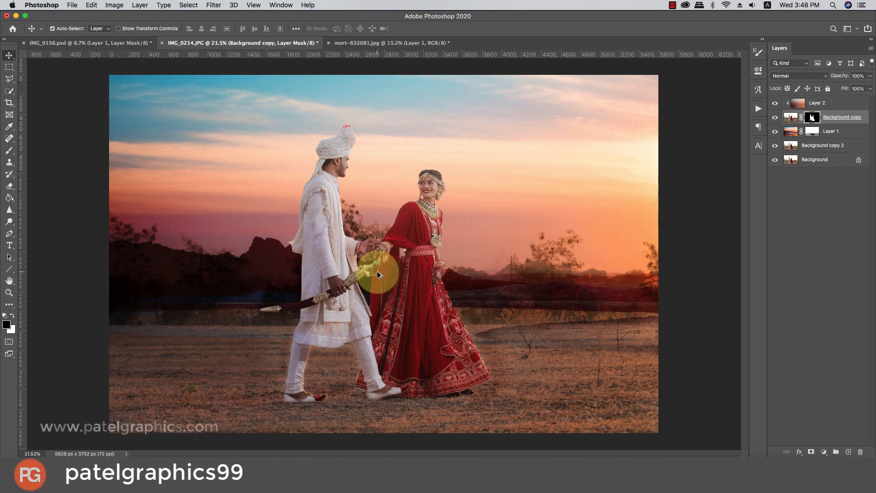
pyautogui.click(827, 121)
pyautogui.click(824, 103)
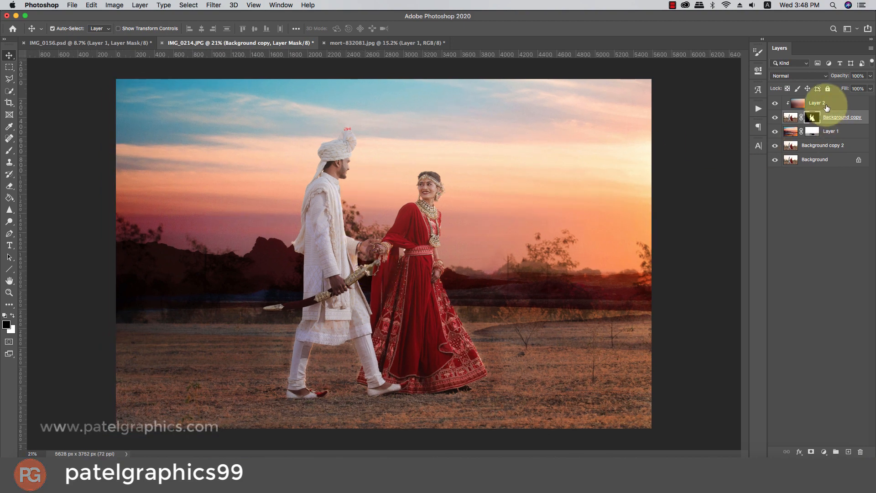
# Paint black on the Background copy mask with a small brush to hide the gaps between the groom's turban tail and neck.
pyautogui.scroll(5, 347, 168)
pyautogui.scroll(1, 347, 168)
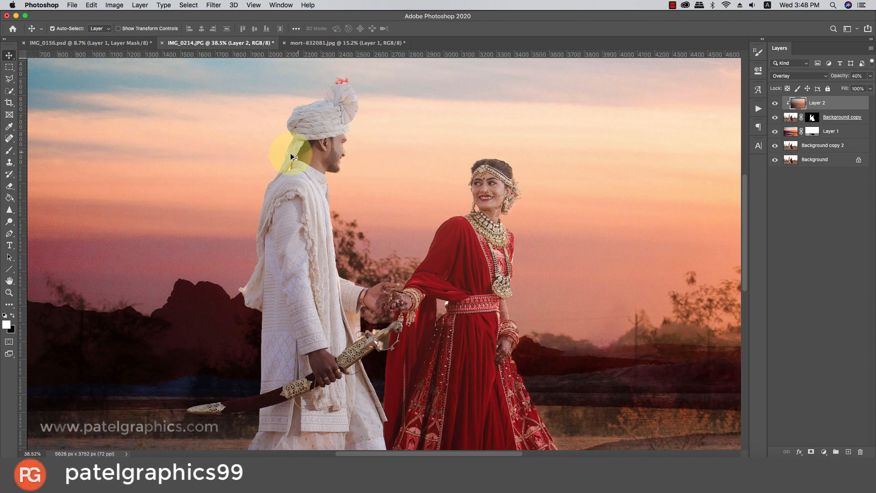
pyautogui.scroll(10, 291, 153)
pyautogui.click(811, 118)
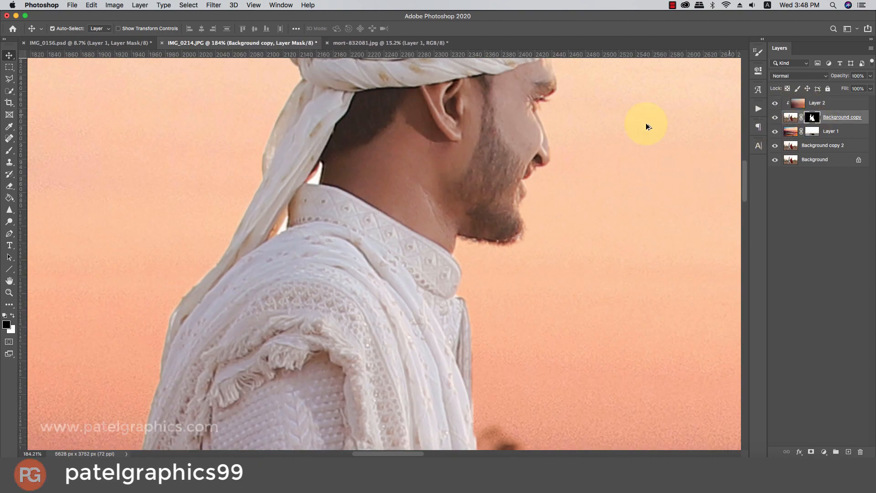
pyautogui.scroll(3, 319, 182)
pyautogui.press('b')
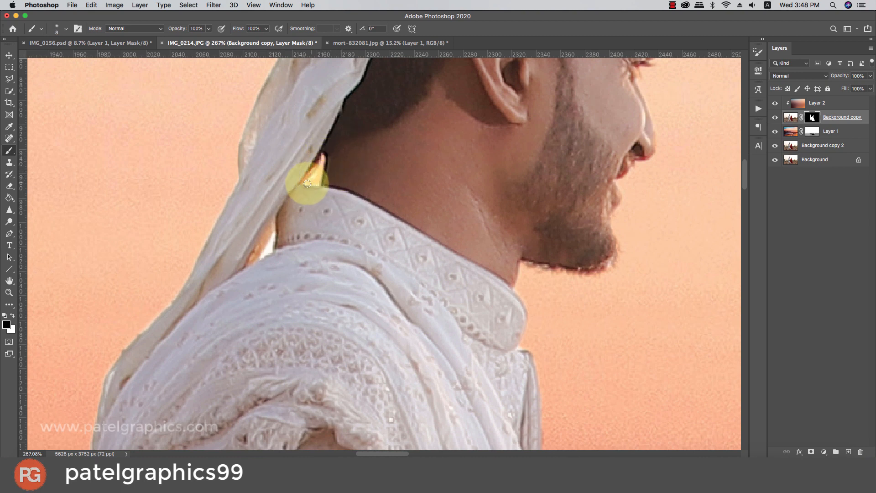
pyautogui.moveTo(307, 183)
pyautogui.mouseDown()
pyautogui.moveTo(262, 256)
pyautogui.moveTo(272, 251)
pyautogui.moveTo(271, 239)
pyautogui.moveTo(260, 257)
pyautogui.moveTo(310, 172)
pyautogui.moveTo(305, 183)
pyautogui.moveTo(317, 185)
pyautogui.moveTo(323, 161)
pyautogui.mouseUp()
pyautogui.scroll(-5, 323, 161)
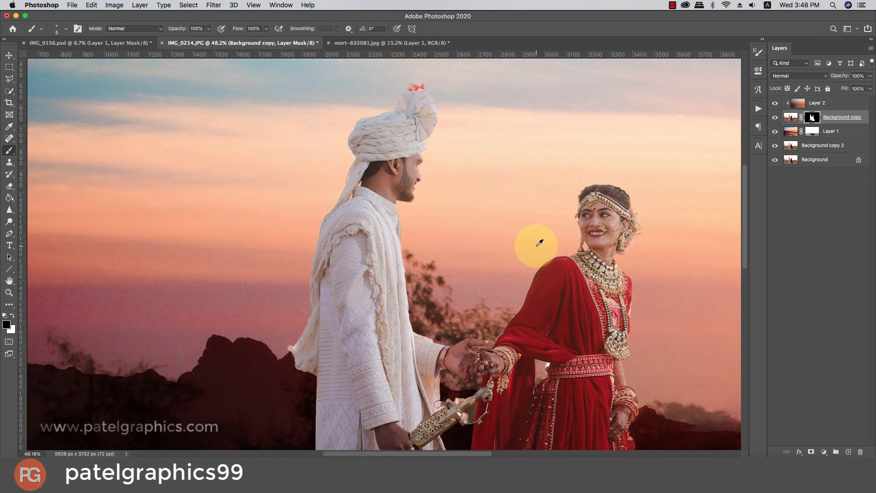
# Mask out leftover background at the bride's waist gap and along her arm with small black brushes up to 9 px.
pyautogui.scroll(5, 539, 241)
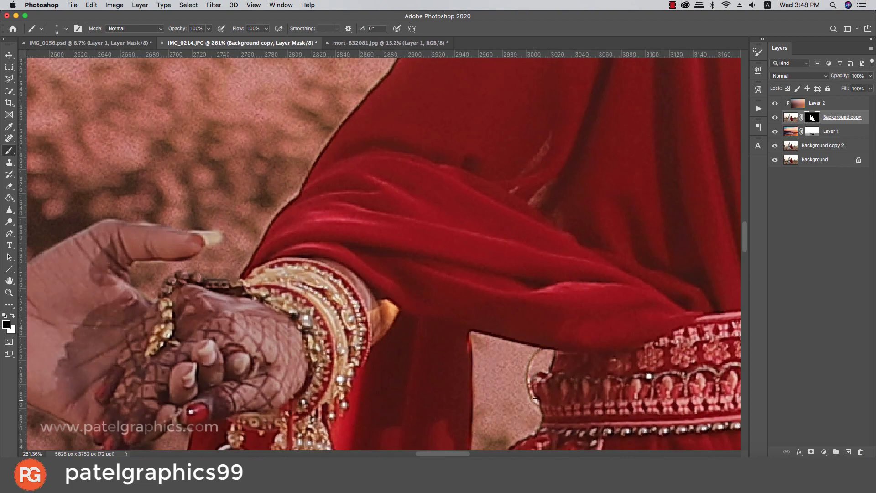
pyautogui.scroll(-5, 375, 282)
pyautogui.hscroll(3, 375, 282)
pyautogui.moveTo(438, 239); pyautogui.dragTo(147, 326)
pyautogui.press(']')
pyautogui.press(']')
pyautogui.press(']')
pyautogui.scroll(-1, 532, 219)
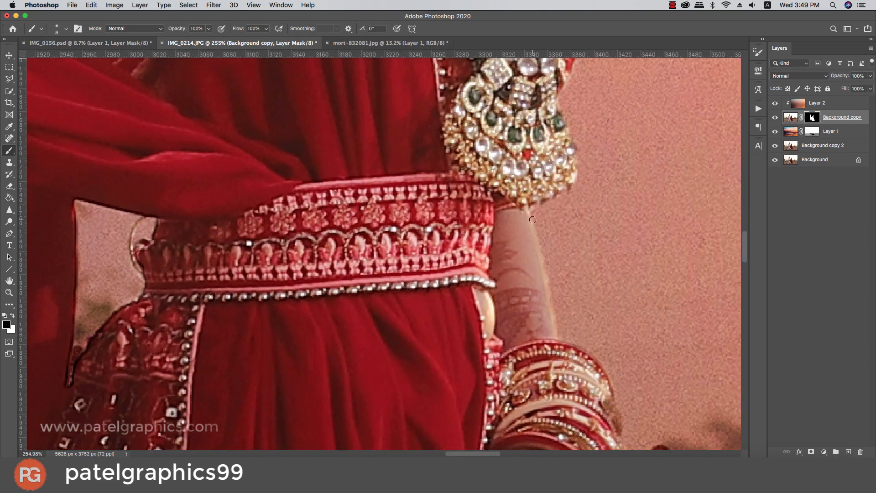
pyautogui.scroll(-5, 565, 273)
pyautogui.scroll(5, 572, 198)
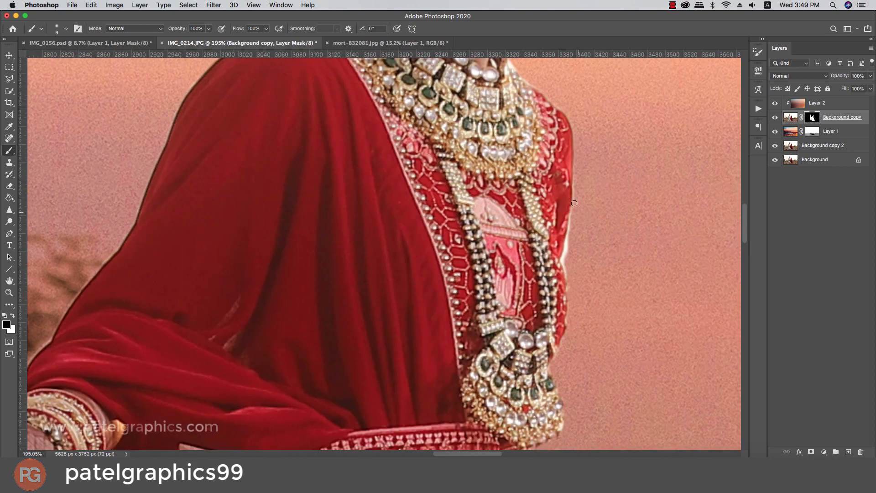
pyautogui.scroll(-5, 571, 291)
pyautogui.scroll(-5, 570, 291)
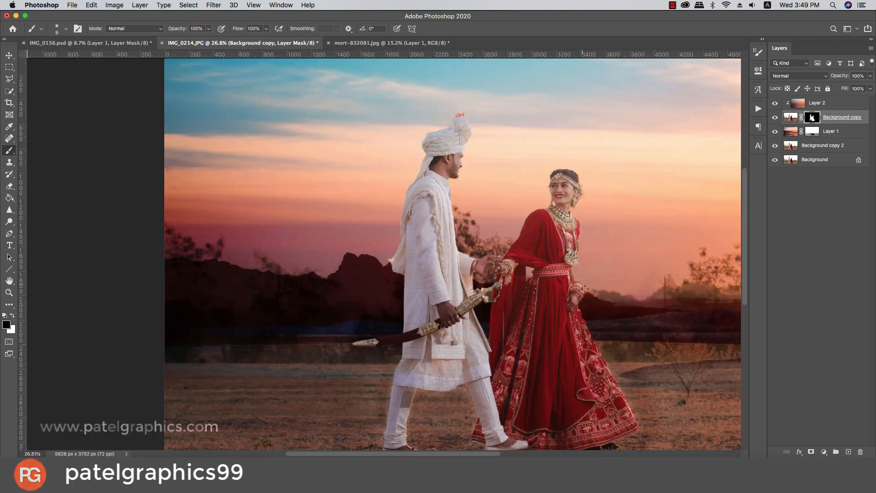
pyautogui.scroll(3, 570, 292)
pyautogui.press(']')
pyautogui.press(']')
pyautogui.press(']')
pyautogui.press(']')
pyautogui.press(']')
pyautogui.press(']')
pyautogui.moveTo(569, 303); pyautogui.dragTo(568, 290)
pyautogui.press('super+z')
pyautogui.press('x')
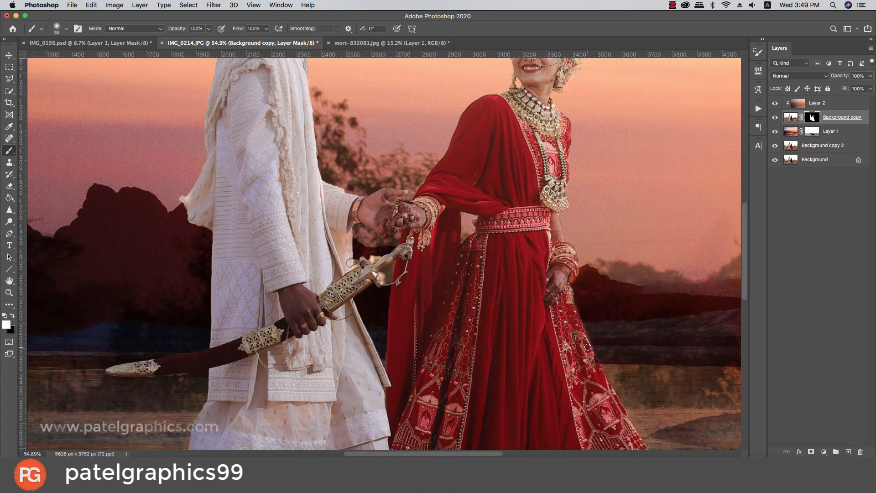
# Mask out leftover background around the sword hilt and between the groom's coat and the dress, undoing the last stray stroke.
pyautogui.scroll(3, 398, 245)
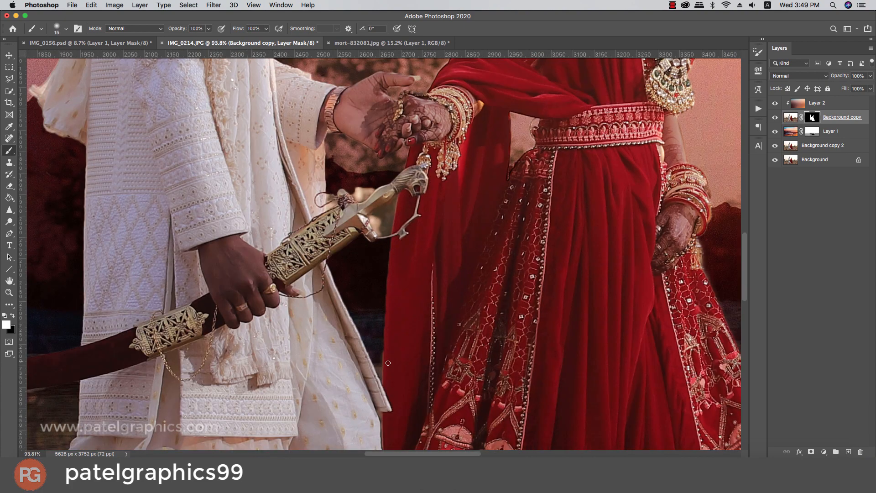
pyautogui.scroll(3, 388, 362)
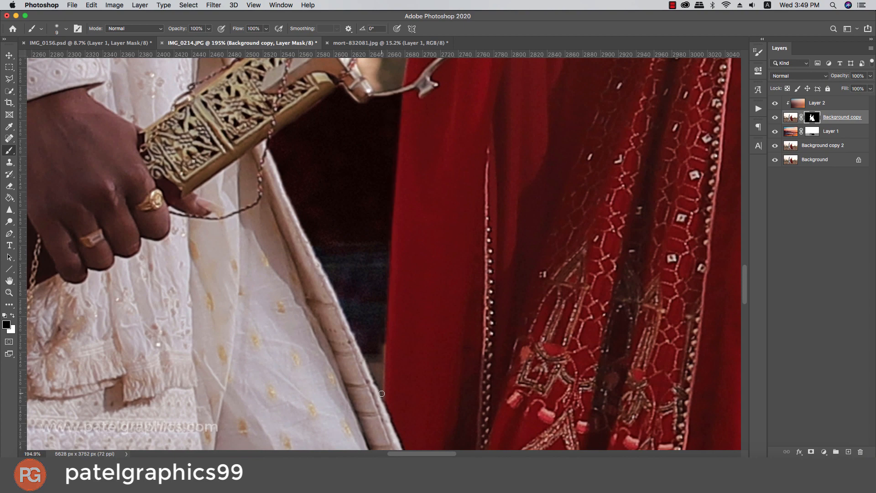
pyautogui.scroll(5, 363, 183)
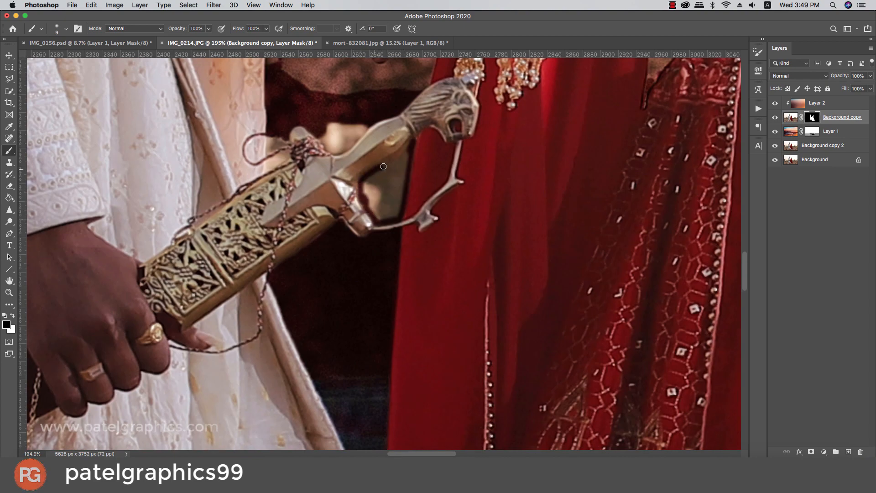
pyautogui.scroll(7, 380, 211)
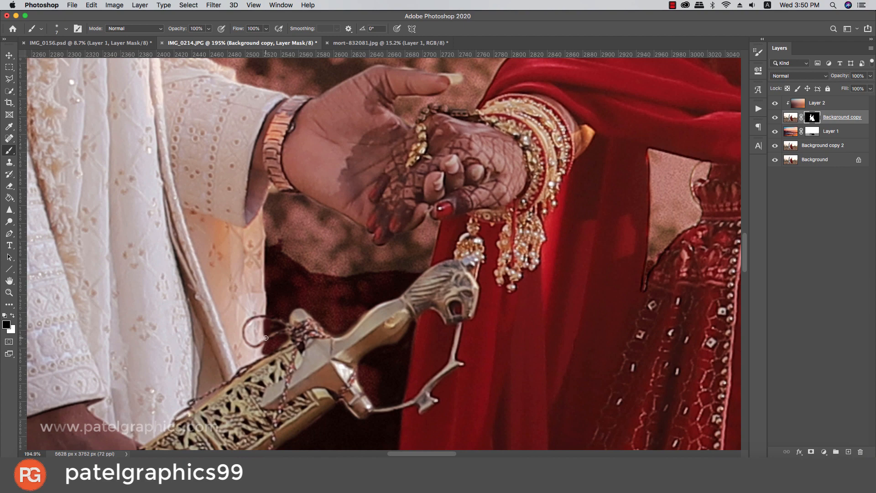
pyautogui.scroll(-8, 275, 199)
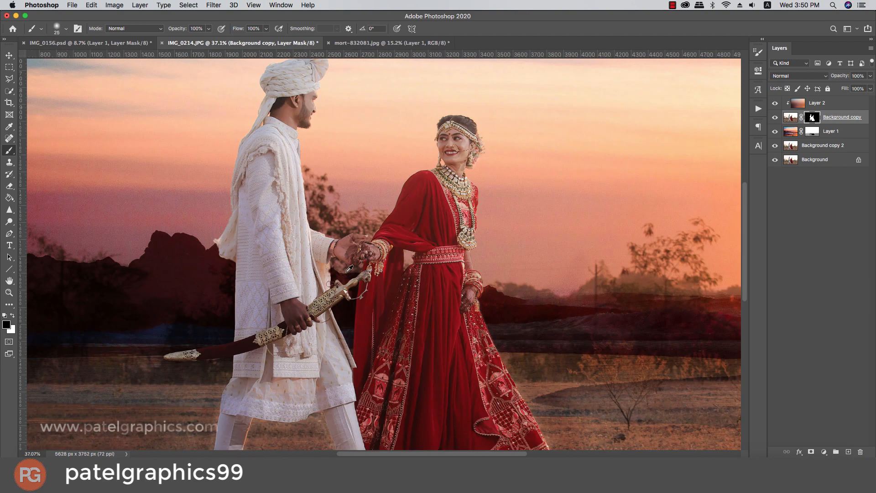
pyautogui.scroll(7, 385, 222)
pyautogui.press('super+z')
pyautogui.scroll(-7, 407, 173)
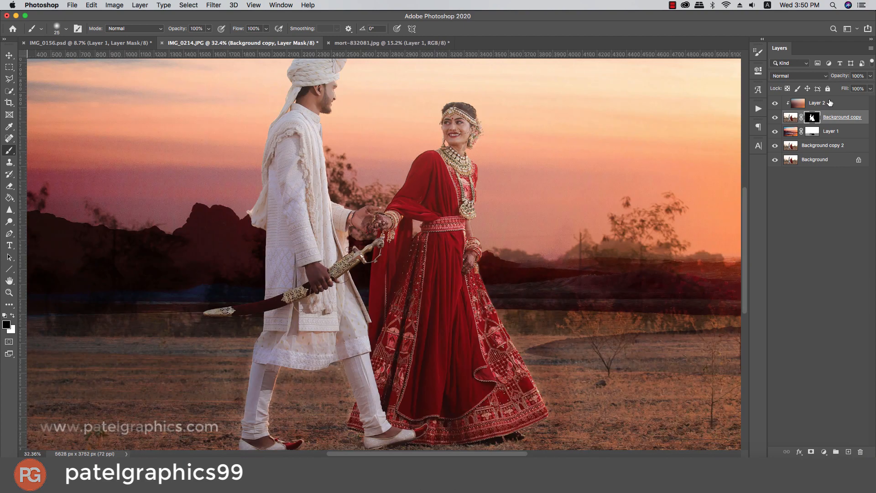
# Create a new layer above Layer 2 and fill it with black using the Paint Bucket.
pyautogui.scroll(-2, 311, 196)
pyautogui.scroll(-5, 313, 194)
pyautogui.scroll(3, 314, 193)
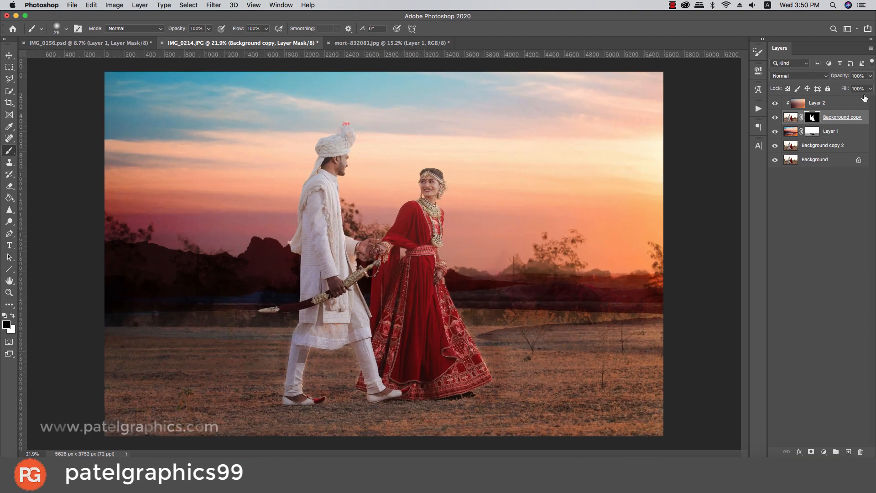
pyautogui.click(857, 100)
pyautogui.click(847, 451)
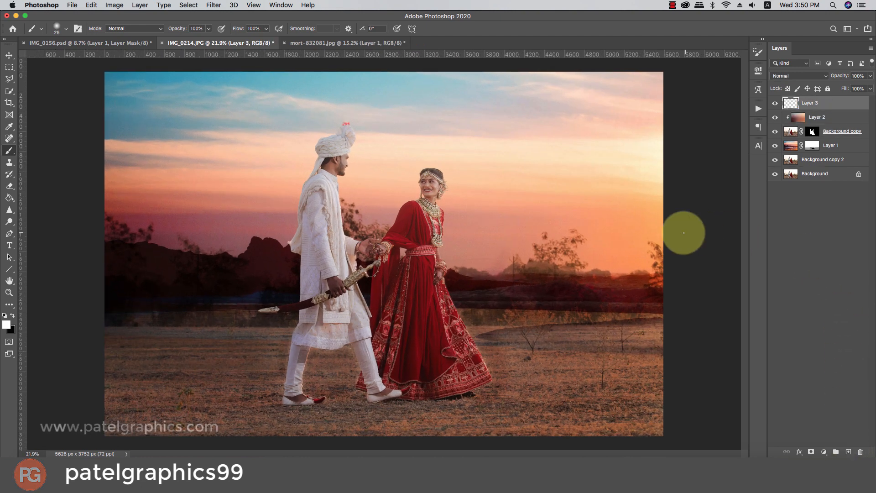
pyautogui.press('g')
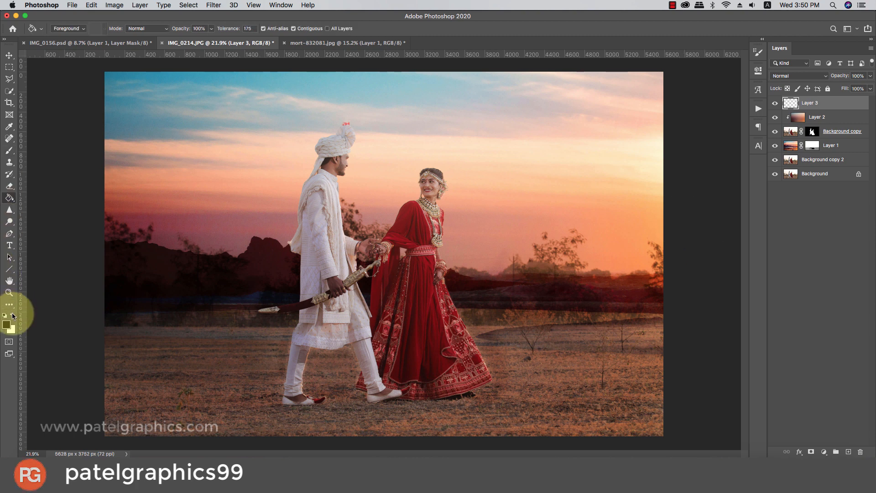
pyautogui.click(391, 203)
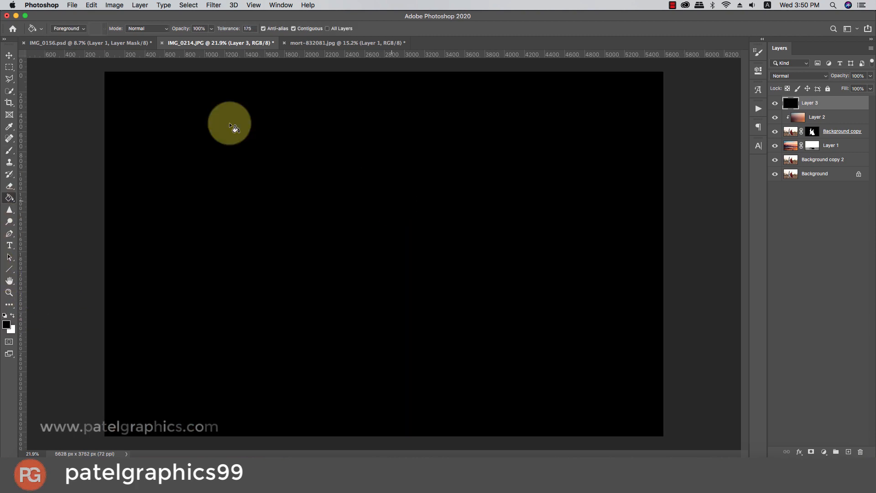
# Render a Lens Flare on the black layer with the 50-300mm Zoom lens type at 100% brightness.
pyautogui.click(213, 5)
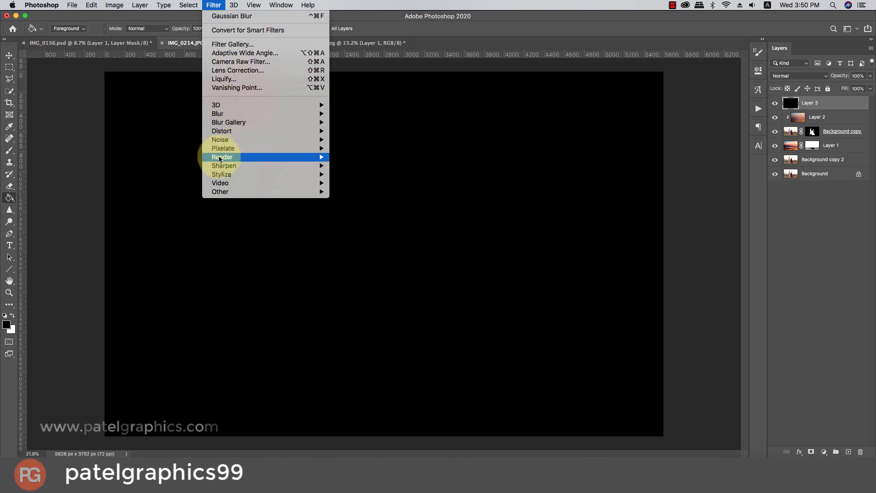
pyautogui.moveTo(223, 158)
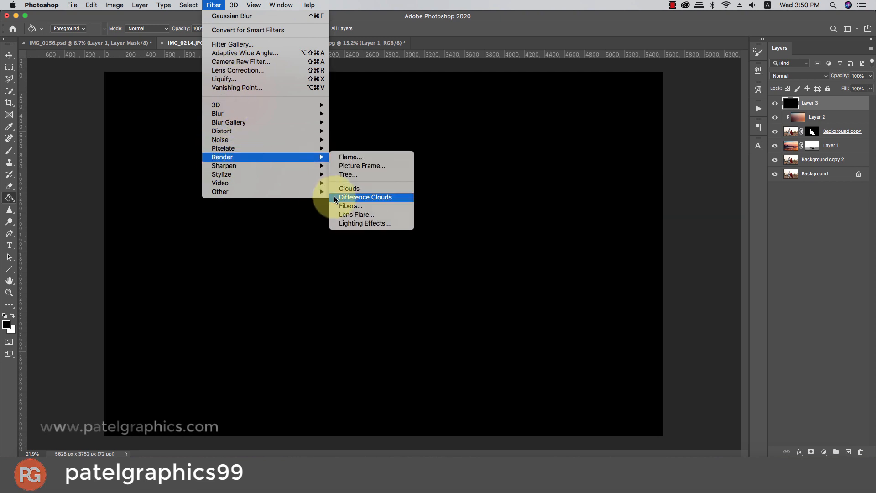
pyautogui.click(358, 215)
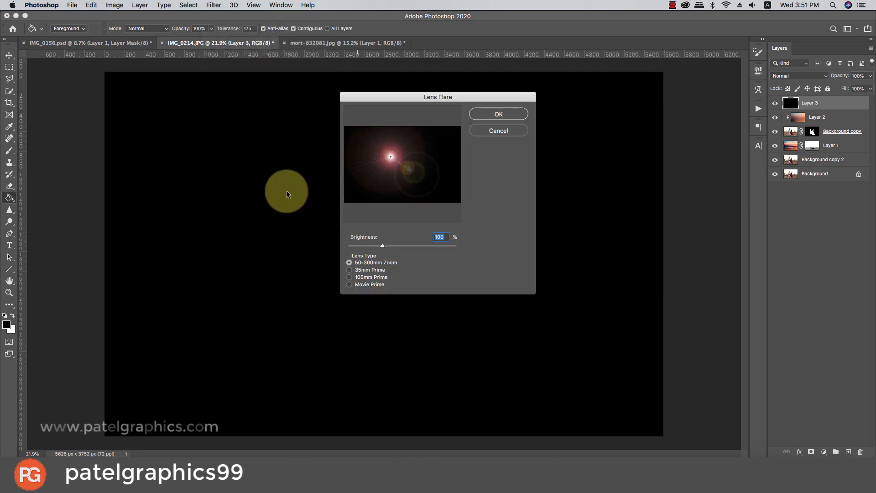
pyautogui.click(358, 268)
pyautogui.click(360, 277)
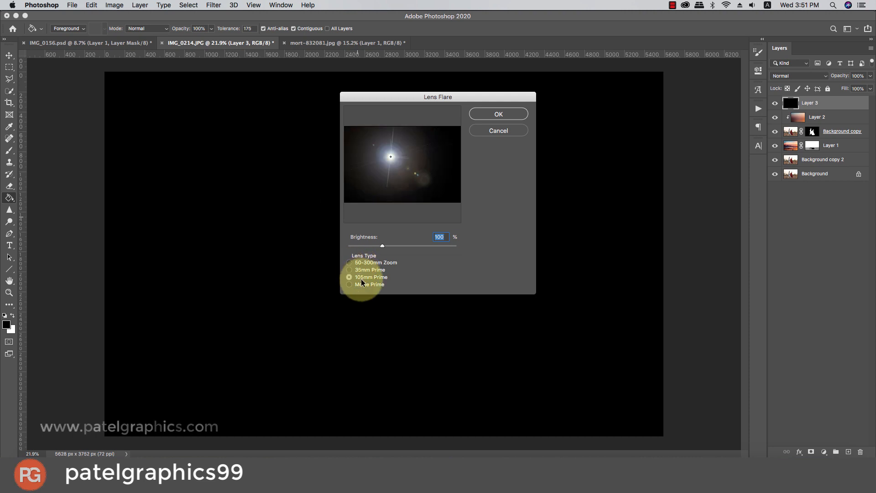
pyautogui.click(364, 286)
pyautogui.click(360, 270)
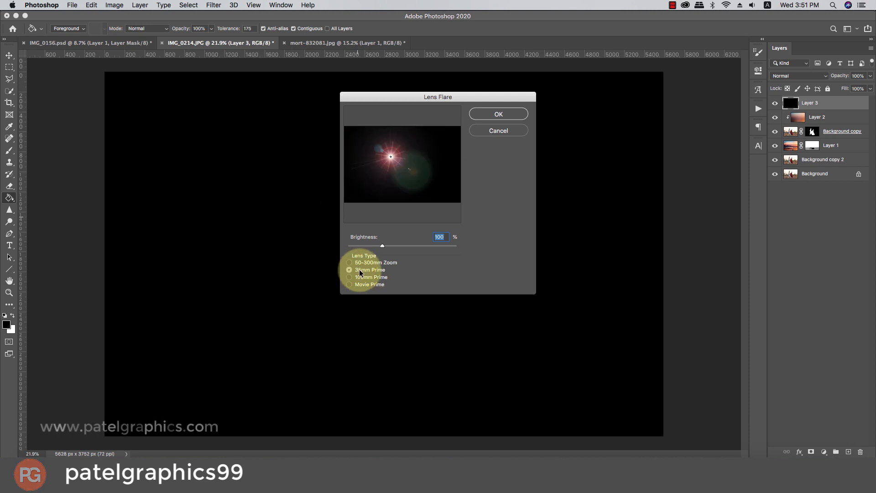
pyautogui.click(359, 262)
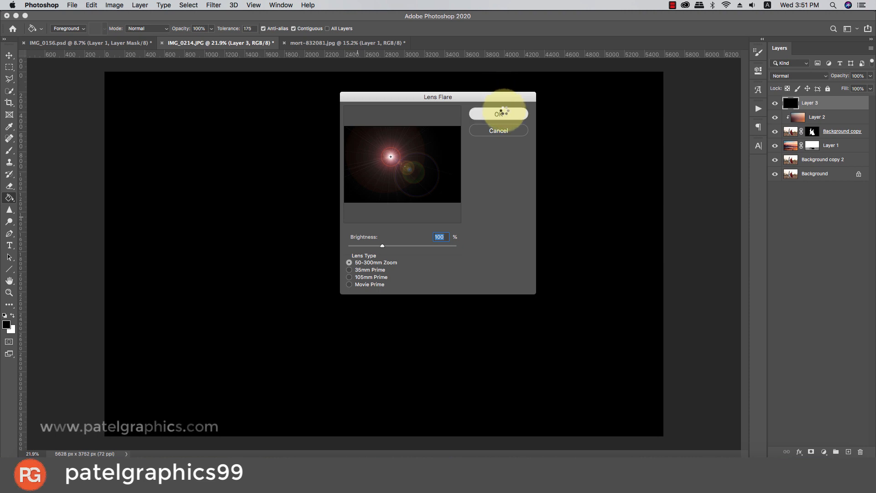
pyautogui.click(501, 113)
# Flip the lens flare layer horizontally with Free Transform.
pyautogui.hotkey('ctrl', 't')
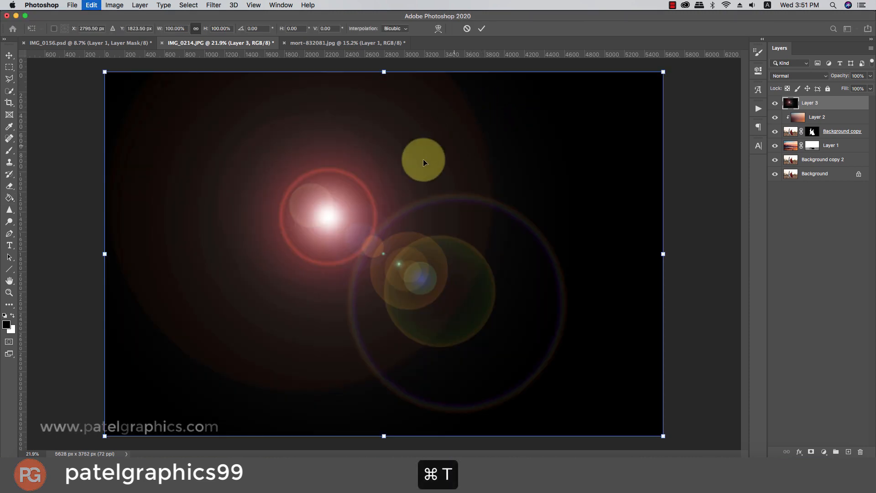
pyautogui.rightClick(413, 167)
pyautogui.click(458, 321)
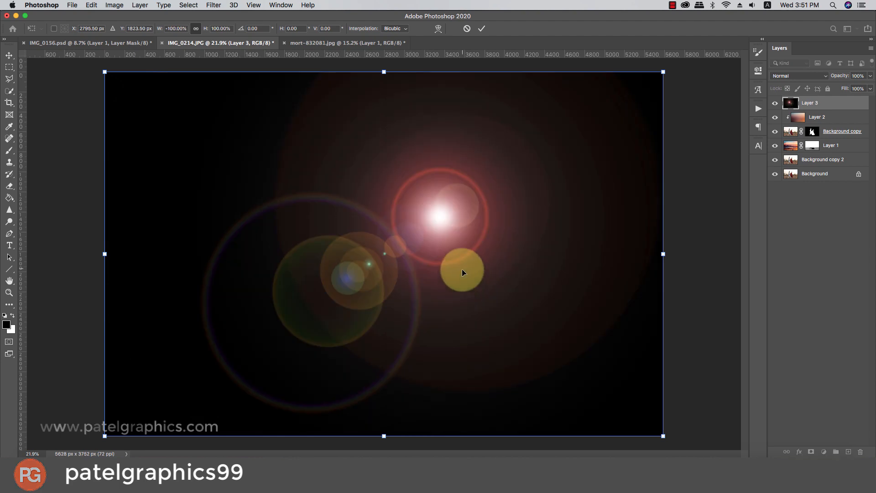
pyautogui.rightClick(454, 226)
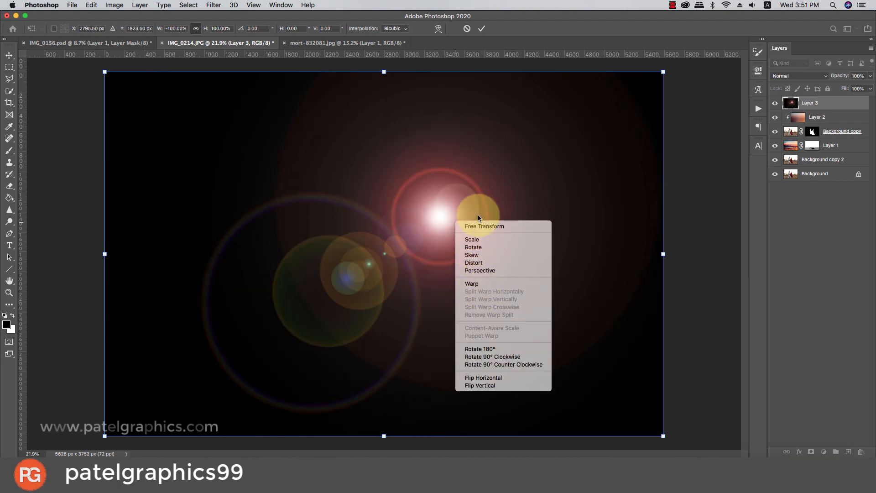
pyautogui.click(449, 163)
pyautogui.press('Return')
# Set the lens flare layer's blend mode to Screen.
pyautogui.click(789, 76)
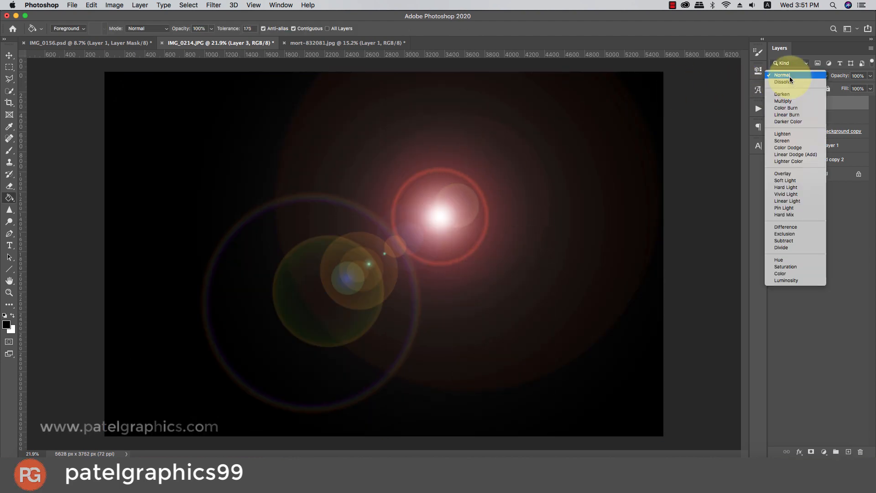
pyautogui.click(782, 137)
pyautogui.press('super+minus')
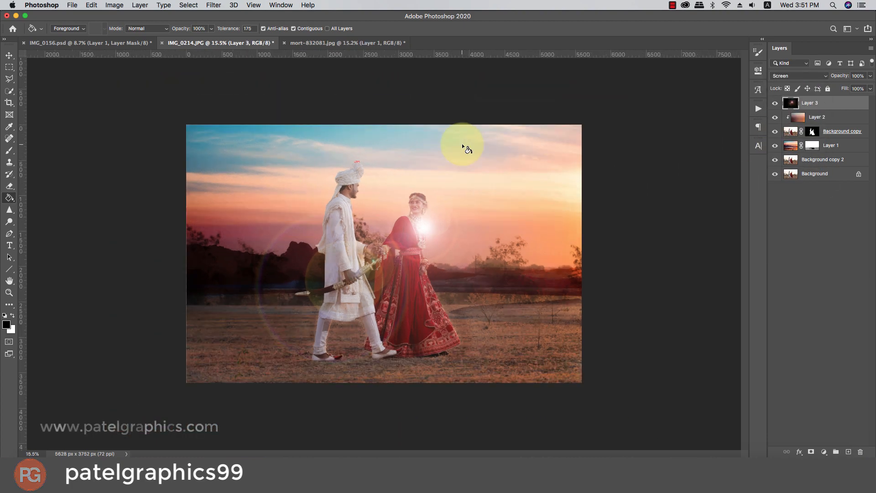
# Move the lens flare over the bright sky to the right of the bride and enlarge it to about 121%.
pyautogui.press('super+t')
pyautogui.moveTo(431, 223); pyautogui.dragTo(580, 207)
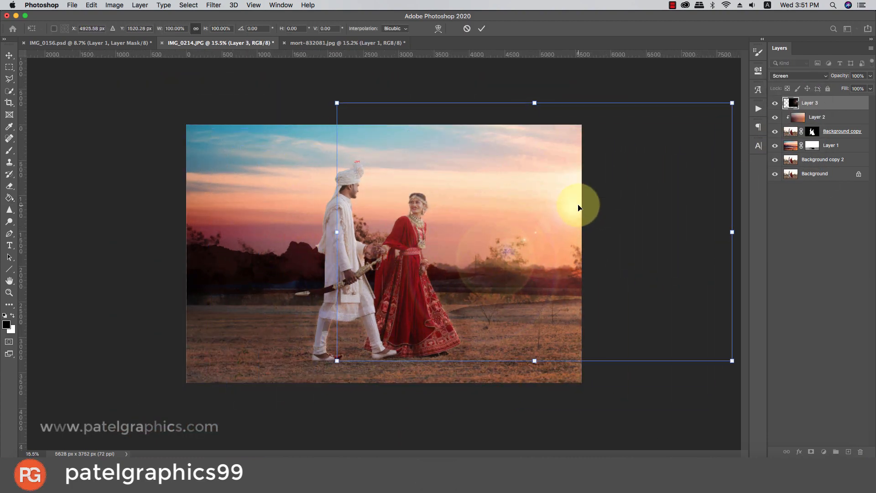
pyautogui.press('super+minus')
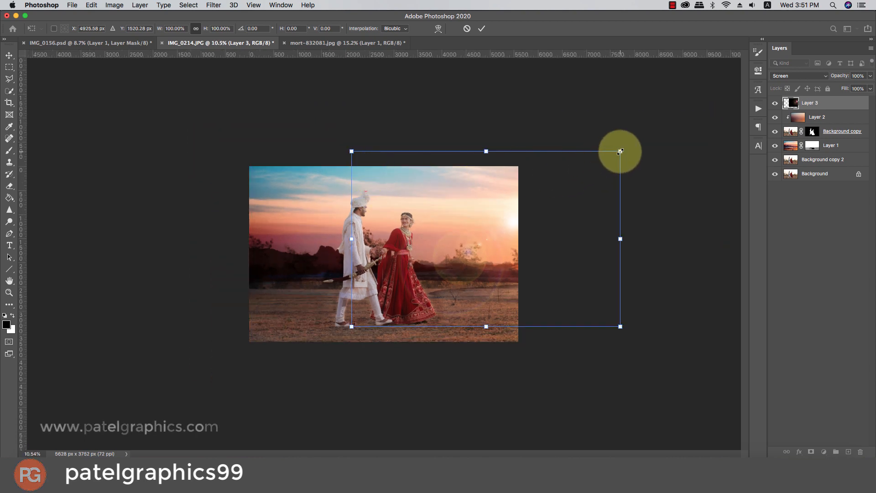
pyautogui.moveTo(619, 151); pyautogui.dragTo(651, 138)
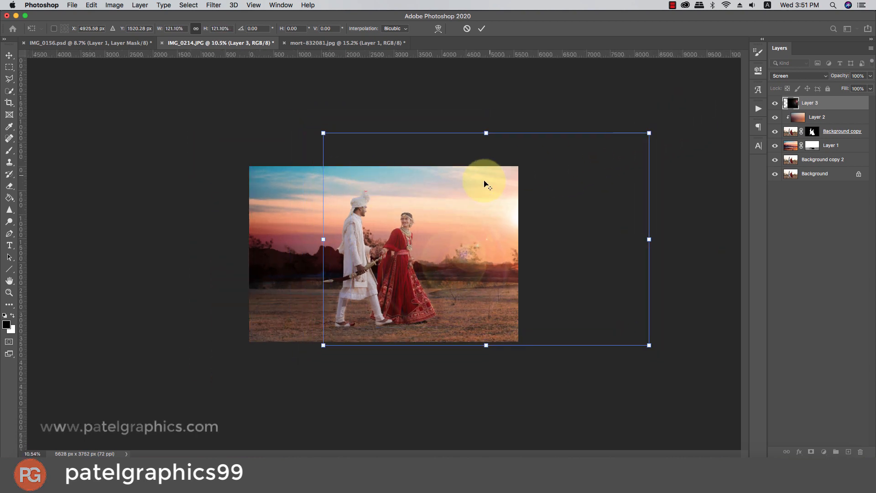
pyautogui.press('super+plus')
pyautogui.moveTo(512, 201); pyautogui.dragTo(479, 216)
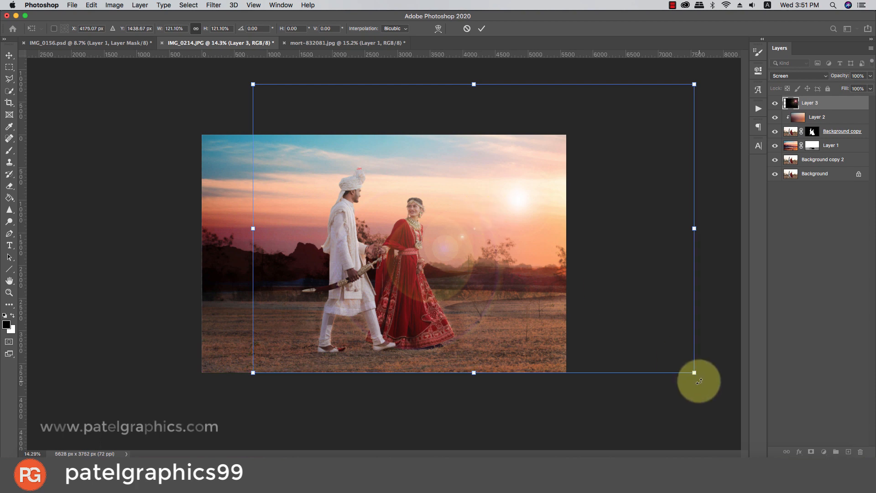
# Rotate the lens flare by about 4.4° and place its bright center at the right edge of the sky.
pyautogui.moveTo(694, 376); pyautogui.dragTo(643, 431)
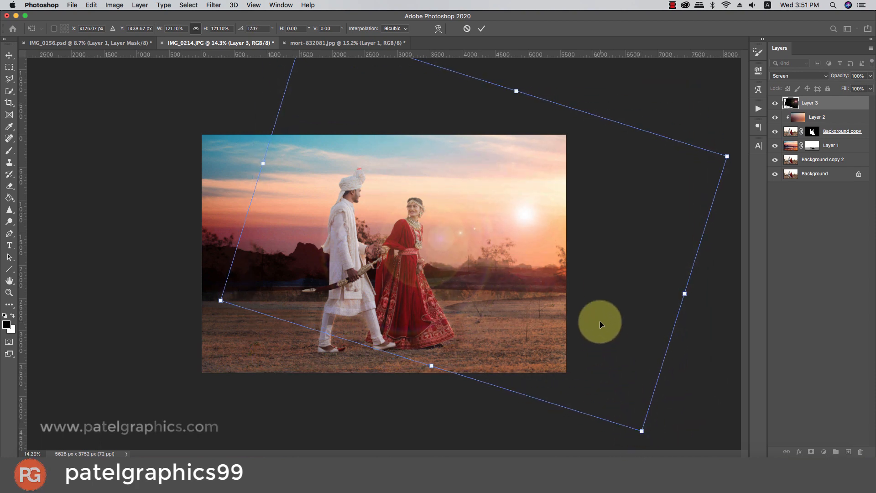
pyautogui.moveTo(601, 323); pyautogui.dragTo(628, 316)
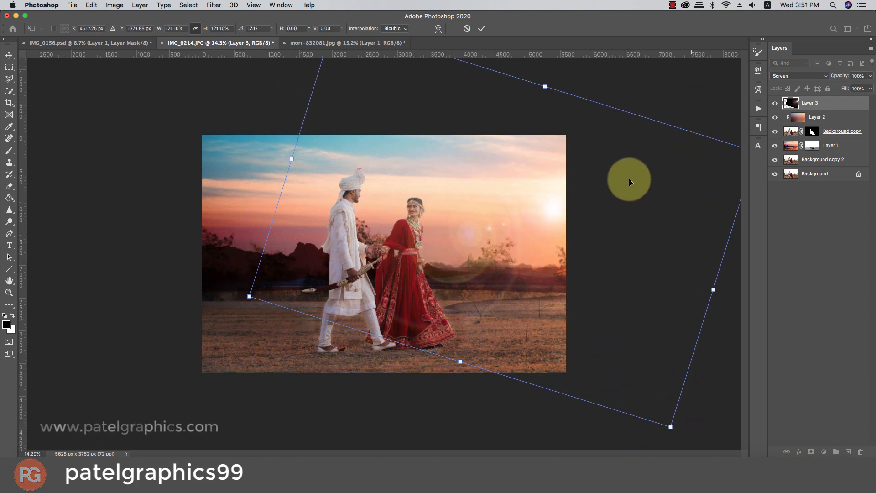
pyautogui.moveTo(231, 293); pyautogui.dragTo(228, 364)
pyautogui.moveTo(360, 303); pyautogui.dragTo(432, 276)
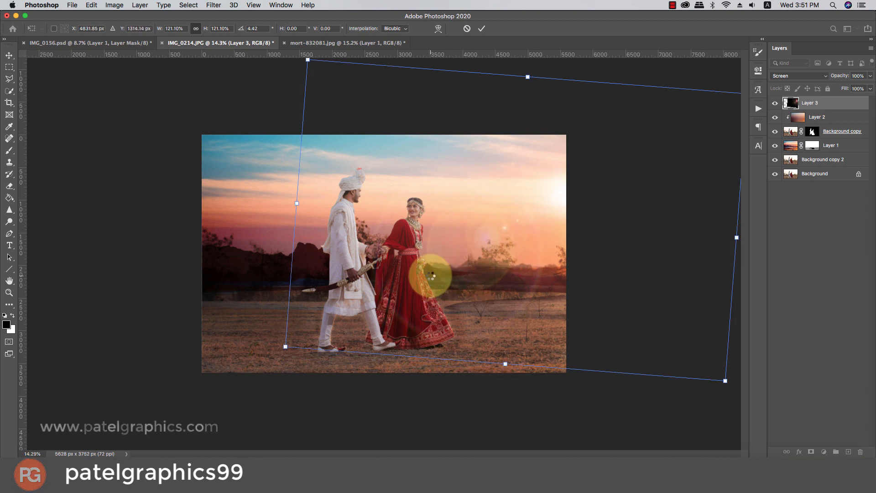
pyautogui.press('Return')
pyautogui.press('g')
# Compare the composite with and without the lens flare layer, up close and as a whole.
pyautogui.scroll(3, 394, 273)
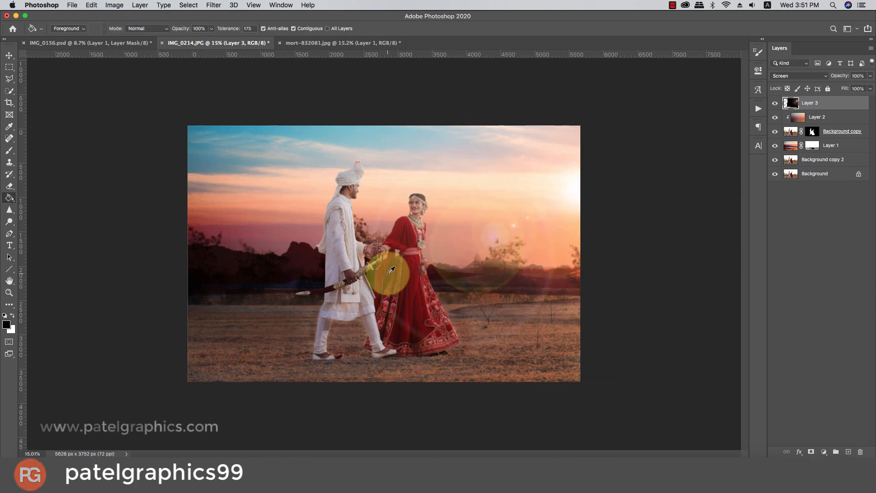
pyautogui.scroll(3, 393, 273)
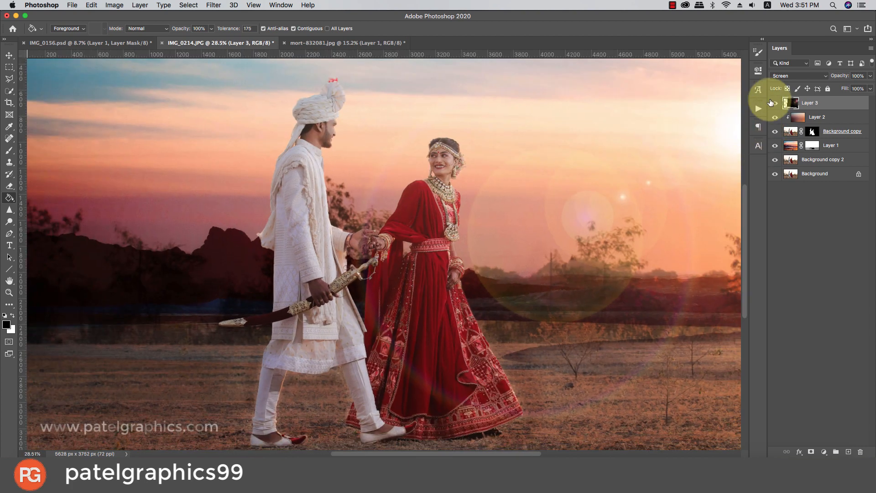
pyautogui.click(774, 103)
pyautogui.click(774, 104)
pyautogui.click(774, 104)
pyautogui.click(775, 104)
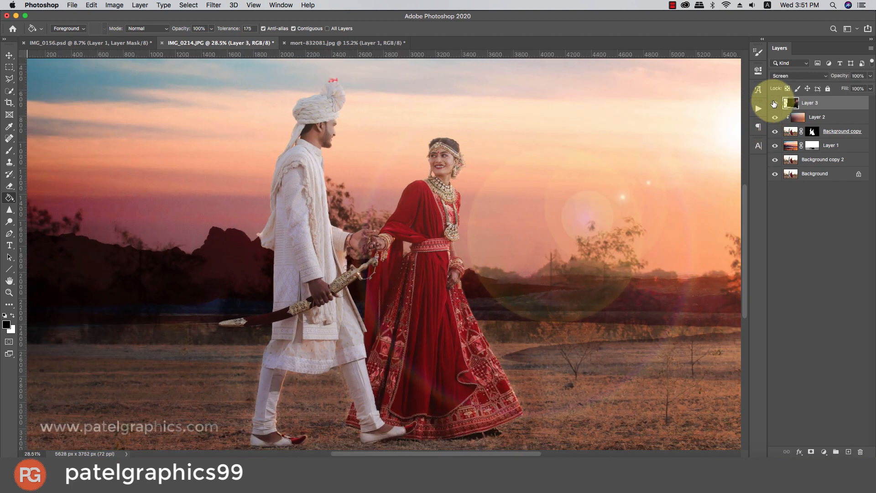
pyautogui.click(774, 104)
pyautogui.click(774, 103)
pyautogui.scroll(-5, 394, 184)
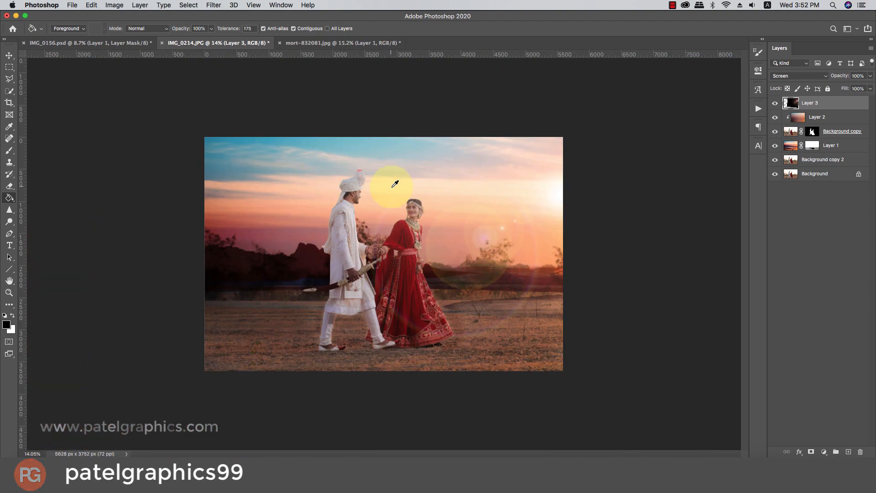
pyautogui.scroll(-2, 429, 193)
pyautogui.scroll(4, 426, 193)
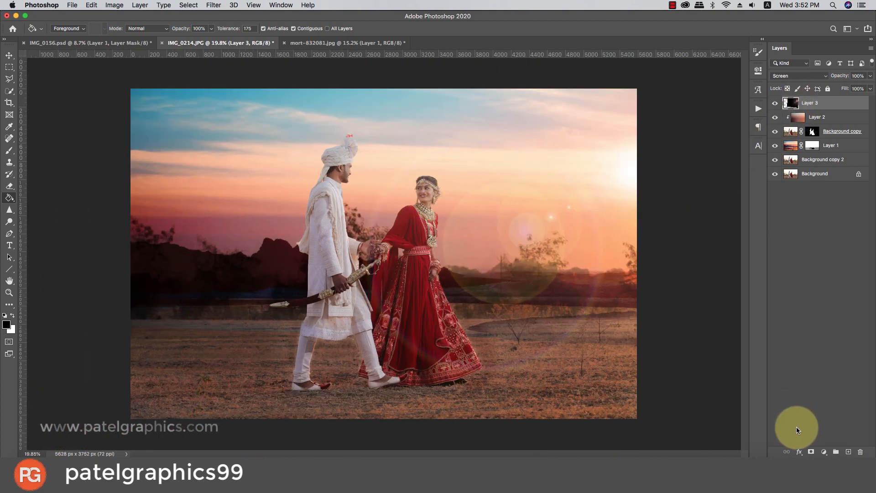
# Add a mask to the lens flare layer and paint black over the ground beside the bride with a large soft brush up to 1200 px.
pyautogui.click(811, 451)
pyautogui.press('b')
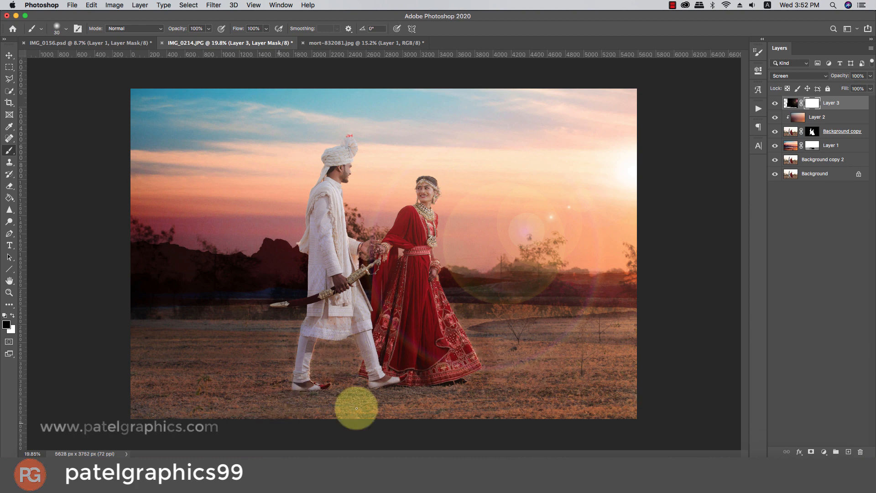
pyautogui.press(']')
pyautogui.press(']')
pyautogui.press(']')
pyautogui.press(']')
pyautogui.press(']')
pyautogui.press(']')
pyautogui.press(']')
pyautogui.press(']')
pyautogui.press(']')
pyautogui.press(']')
pyautogui.press(']')
pyautogui.press(']')
pyautogui.press(']')
pyautogui.press(']')
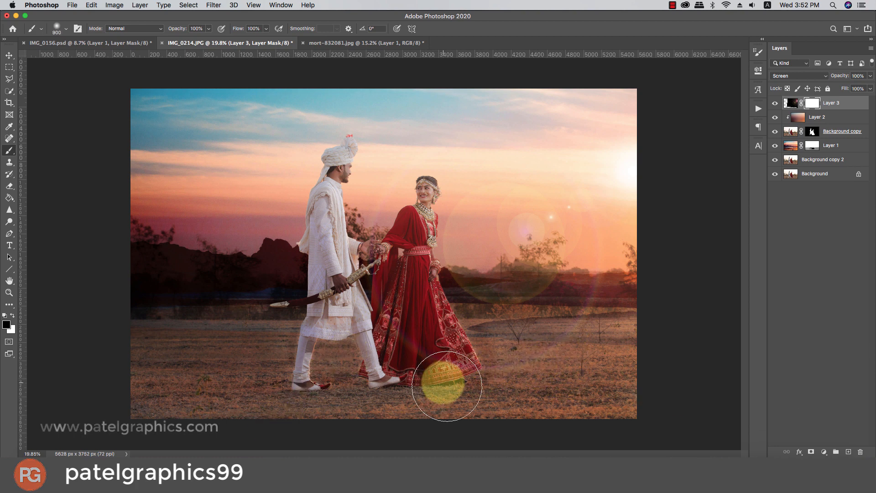
pyautogui.moveTo(573, 379)
pyautogui.mouseDown()
pyautogui.moveTo(548, 369)
pyautogui.moveTo(611, 340)
pyautogui.moveTo(729, 340)
pyautogui.moveTo(609, 337)
pyautogui.mouseUp()
pyautogui.scroll(-2, 534, 361)
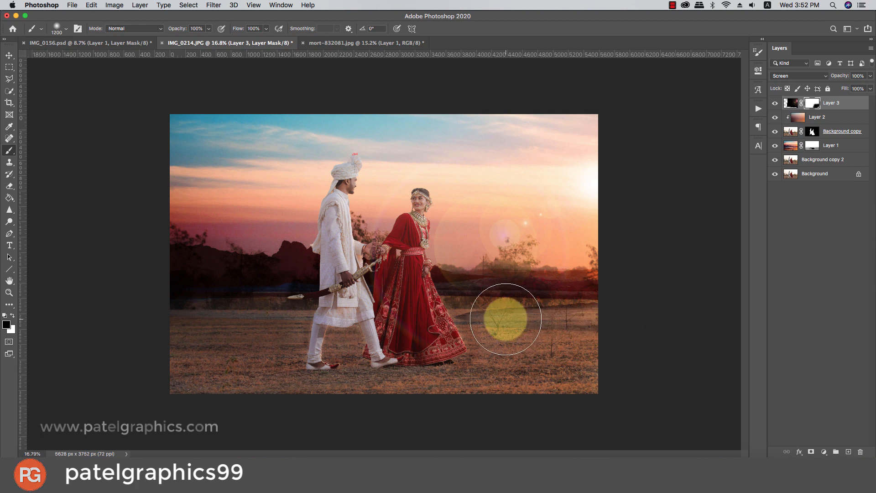
pyautogui.scroll(-1, 497, 351)
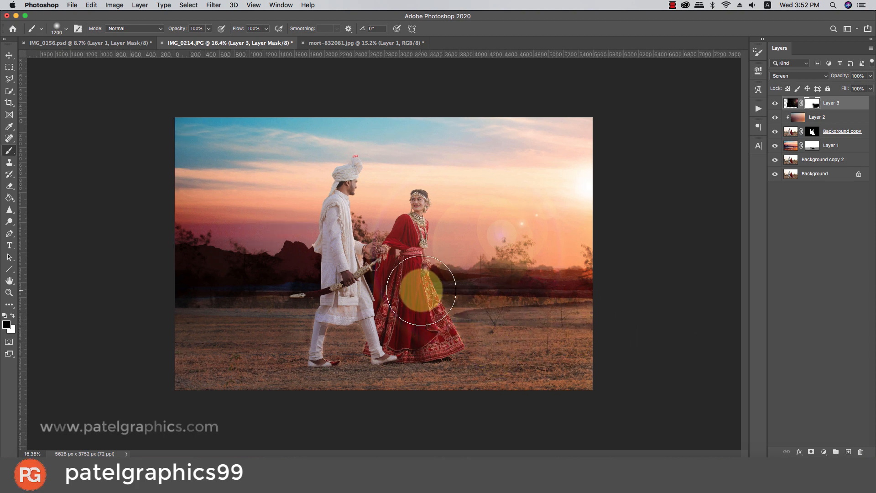
pyautogui.scroll(2, 388, 329)
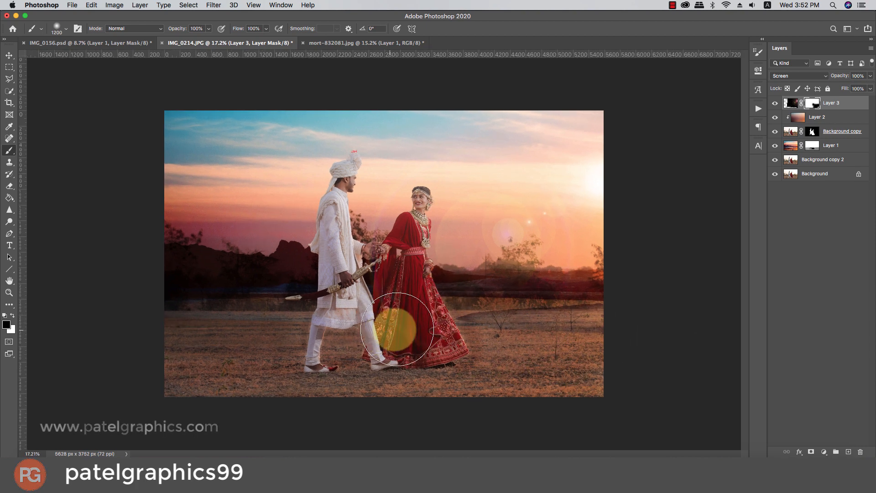
# Add a new layer on top and fill it with the merged image using Apply Image, RGB channel, Multiply blending at 100% opacity.
pyautogui.press('v')
pyautogui.scroll(3, 453, 285)
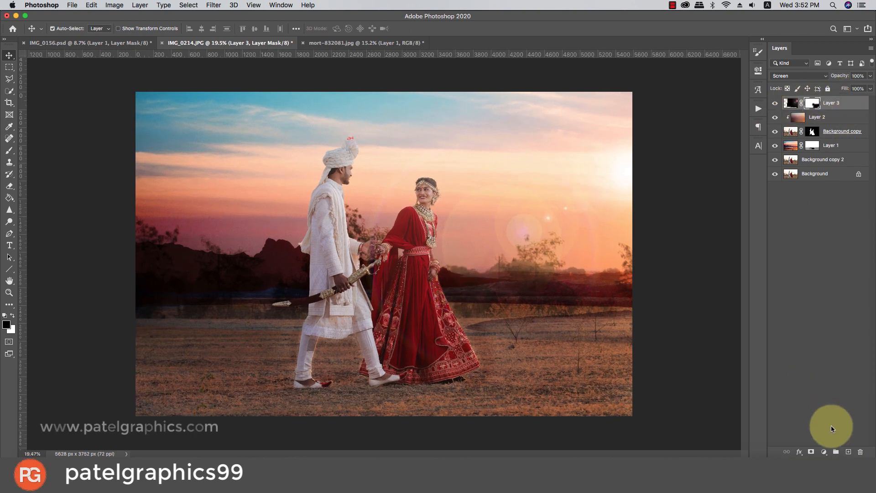
pyautogui.click(847, 451)
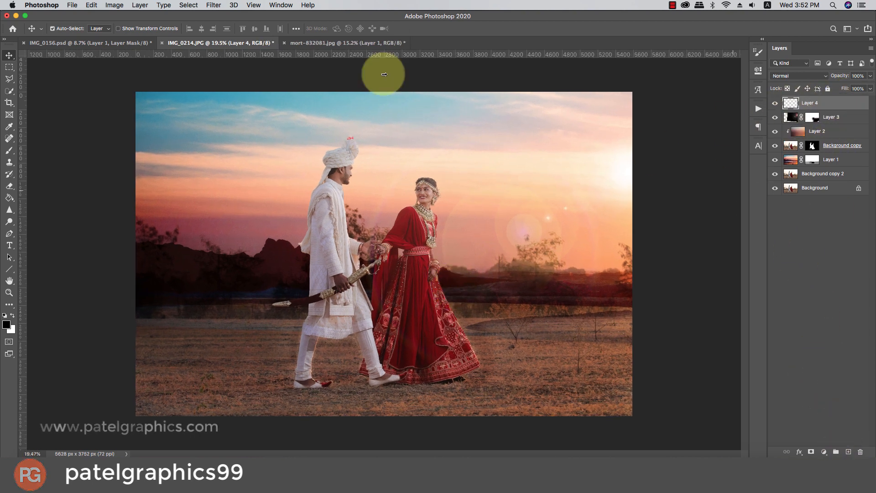
pyautogui.click(114, 5)
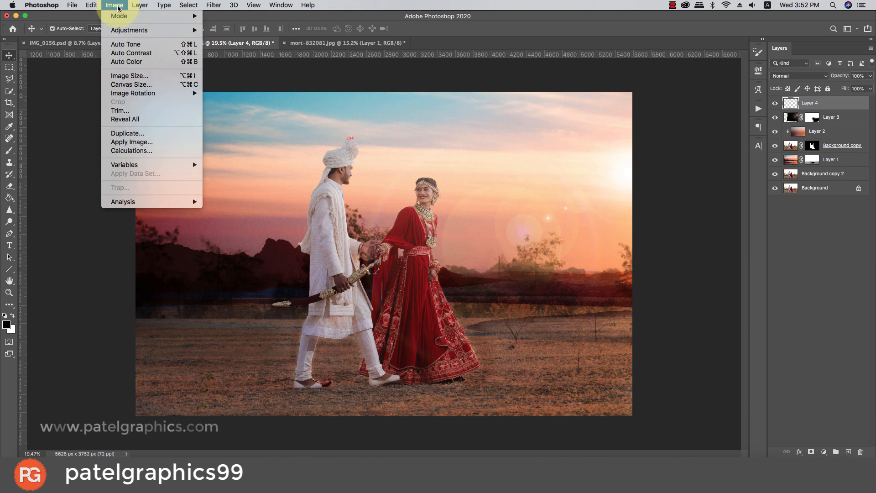
pyautogui.click(142, 145)
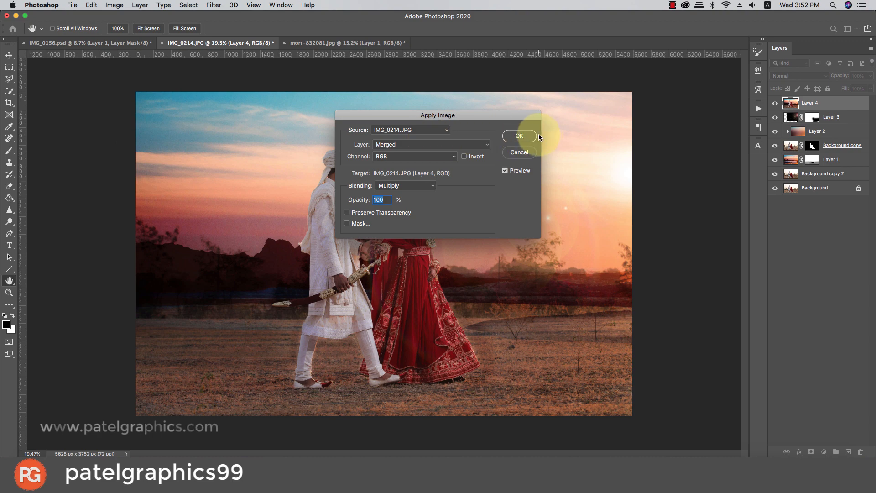
pyautogui.click(516, 136)
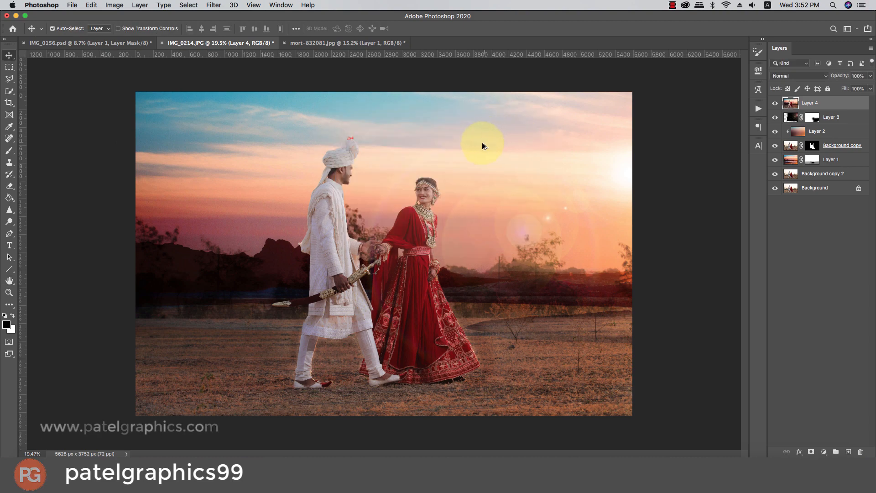
# Smooth the skin on the groom's cheek and face with the Mixer Brush at a size of about 30 px.
pyautogui.scroll(5, 332, 148)
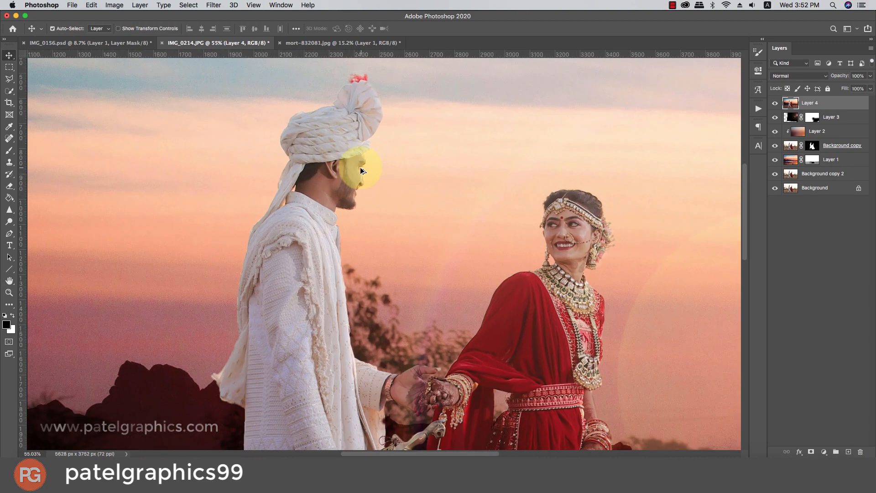
pyautogui.scroll(3, 354, 169)
pyautogui.scroll(-1, 340, 168)
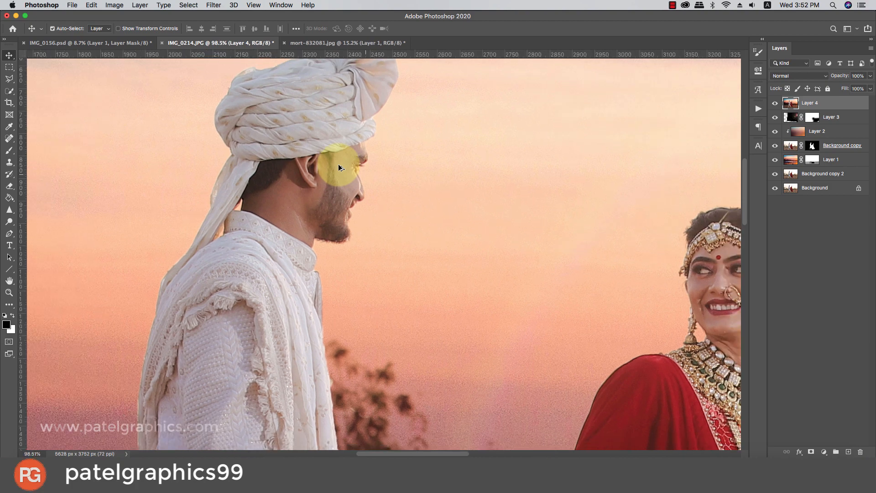
pyautogui.click(9, 150)
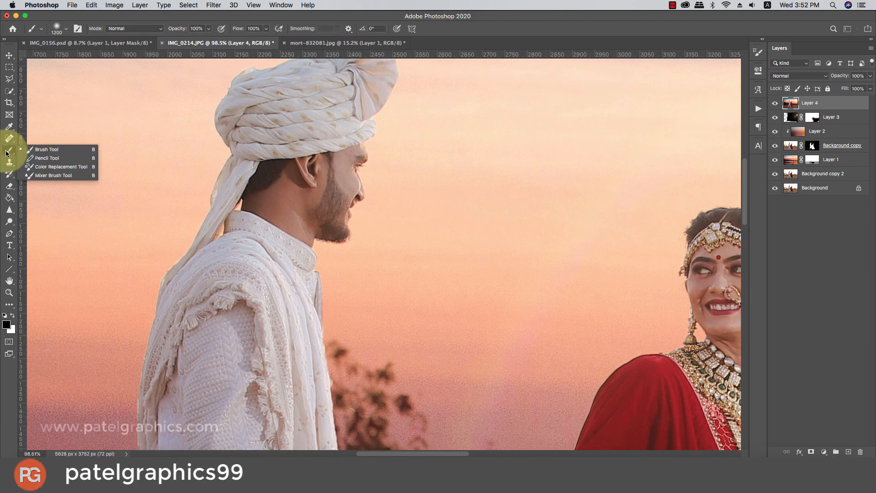
pyautogui.click(62, 176)
pyautogui.press('[')
pyautogui.press('[')
pyautogui.press('[')
pyautogui.press('[')
pyautogui.press('[')
pyautogui.press('[')
pyautogui.press('[')
pyautogui.press('[')
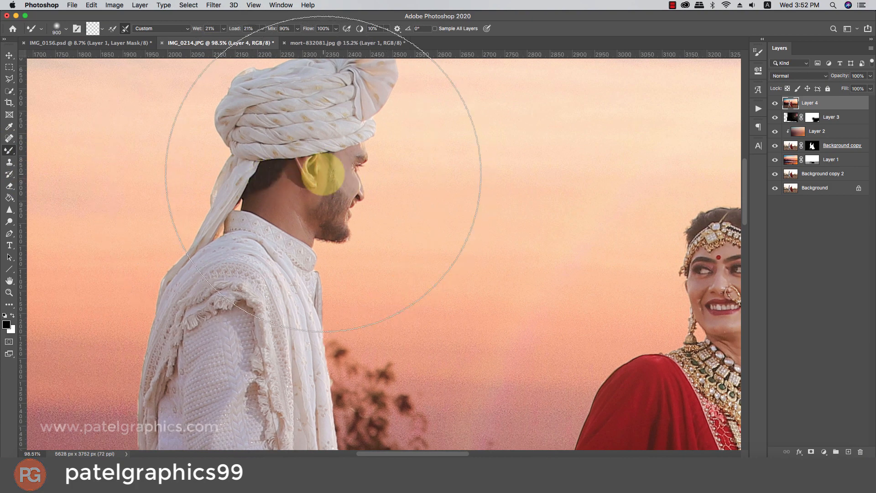
pyautogui.press('[')
pyautogui.press('[')
pyautogui.press('[')
pyautogui.press('[')
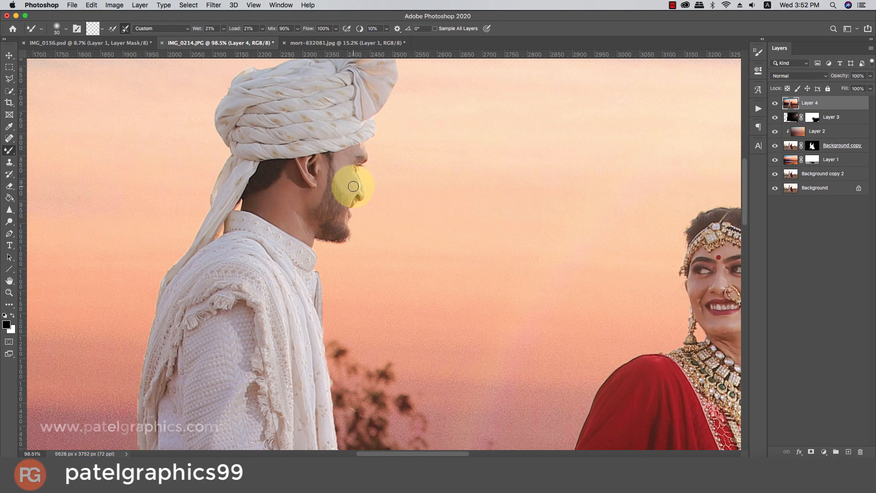
pyautogui.moveTo(348, 179); pyautogui.dragTo(343, 164)
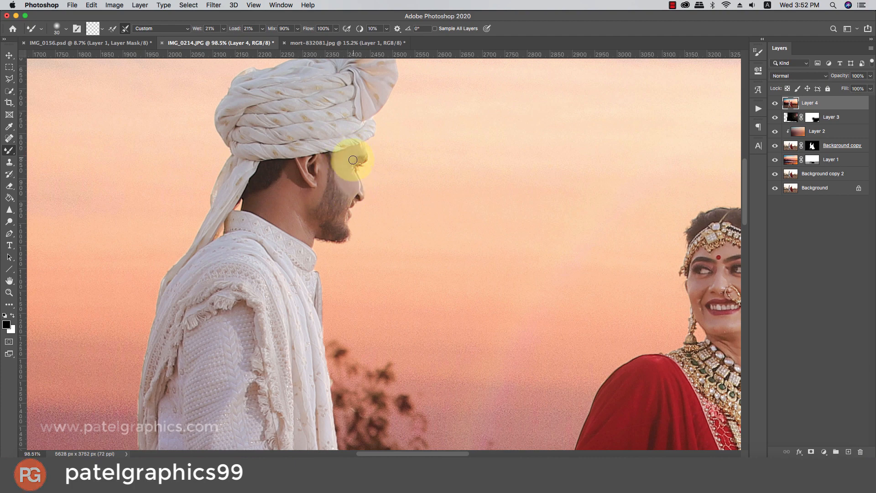
pyautogui.press('[')
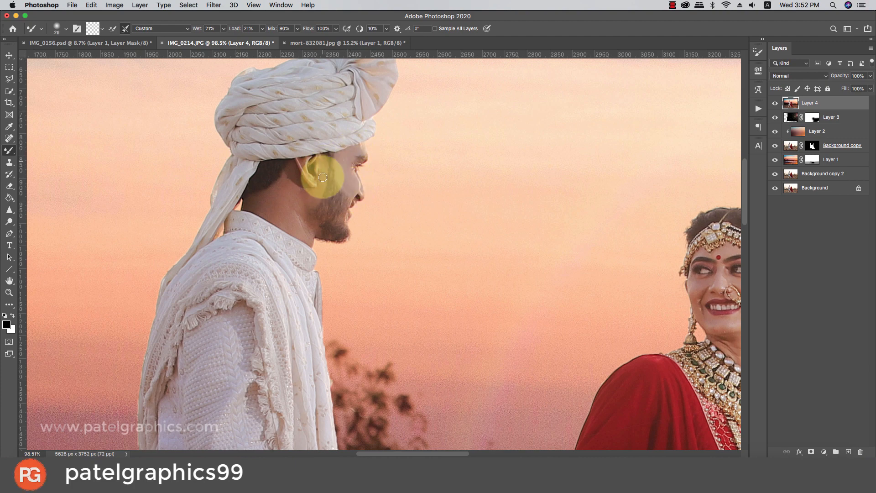
# Blend the skin on the groom's neck with the Mixer Brush at 40 px.
pyautogui.press(']')
pyautogui.press(']')
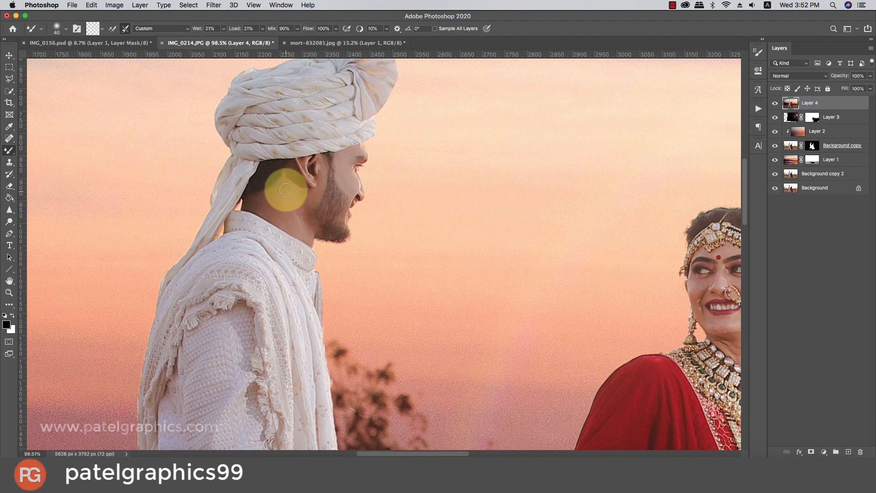
pyautogui.moveTo(286, 190)
pyautogui.mouseDown()
pyautogui.moveTo(300, 191)
pyautogui.moveTo(302, 231)
pyautogui.moveTo(312, 228)
pyautogui.mouseUp()
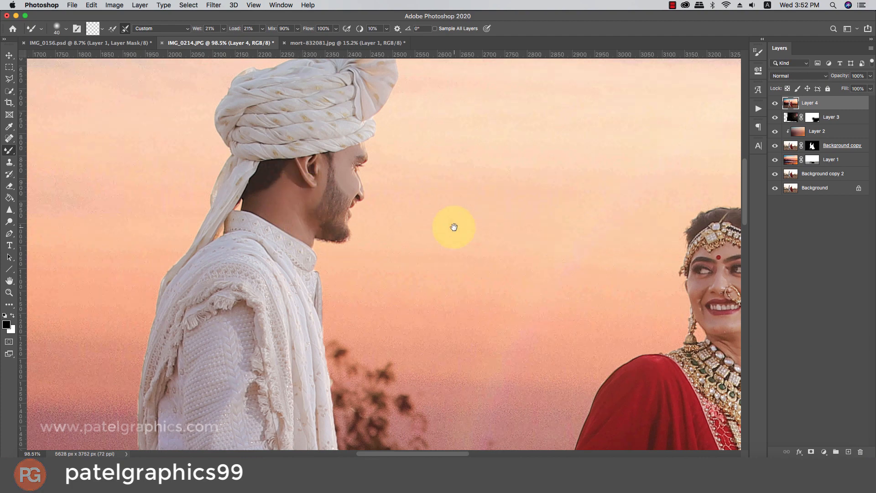
# Smooth the bride's cheek beside the nose chain with the Mixer Brush at 35 px.
pyautogui.moveTo(454, 227); pyautogui.dragTo(337, 210)
pyautogui.press('[')
pyautogui.press('[')
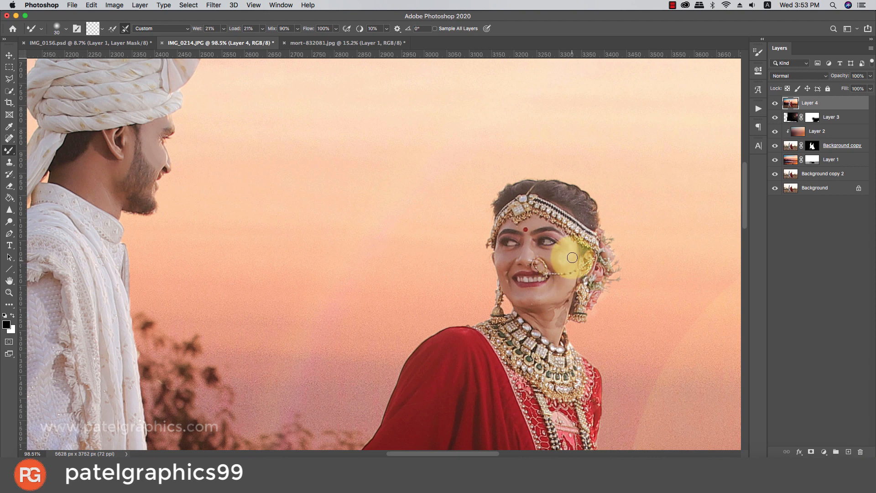
pyautogui.press(']')
pyautogui.moveTo(550, 255); pyautogui.dragTo(558, 255)
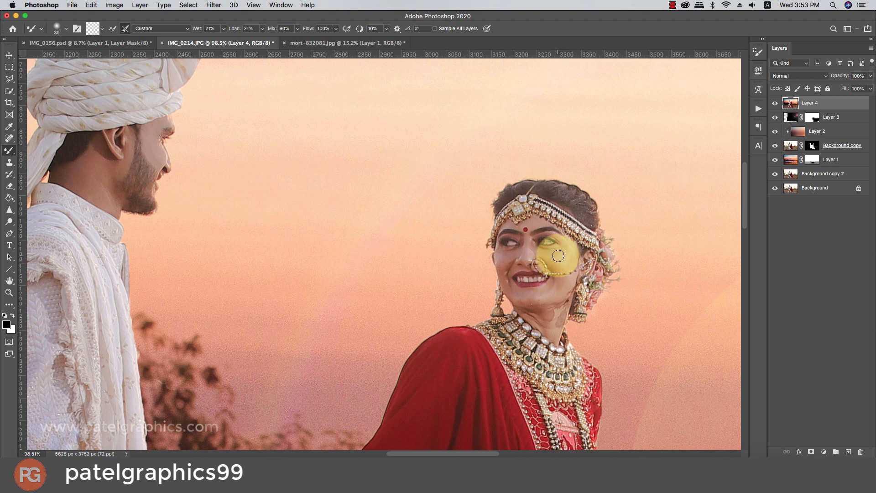
# Smooth the bride's other cheek and chin with the Mixer Brush at 10 to 25 px, undoing the stroke that smears her lips.
pyautogui.press('[')
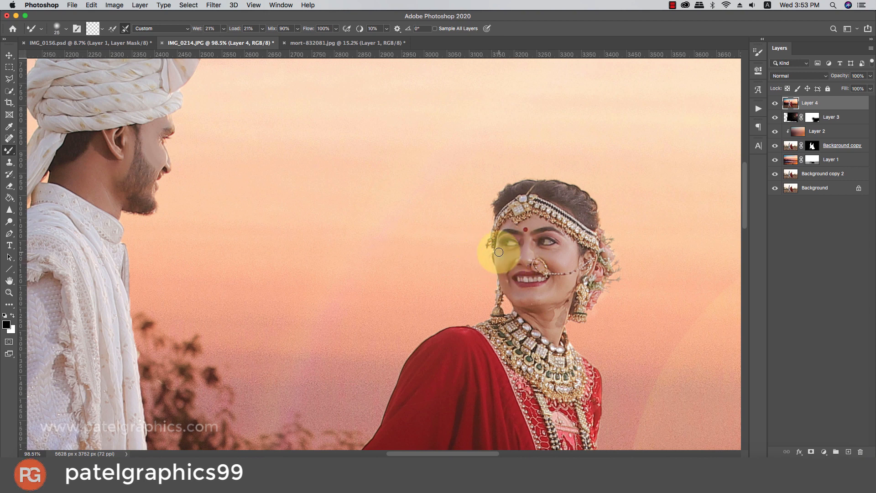
pyautogui.moveTo(504, 255); pyautogui.dragTo(520, 277)
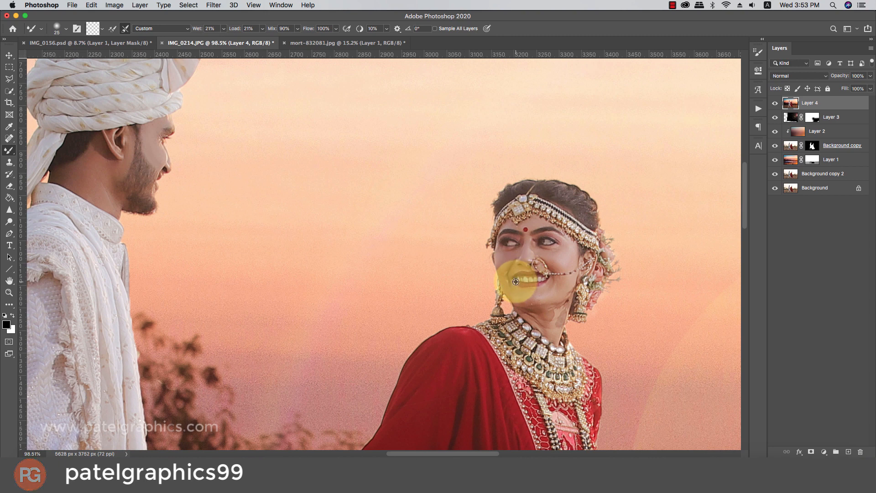
pyautogui.press('super+z')
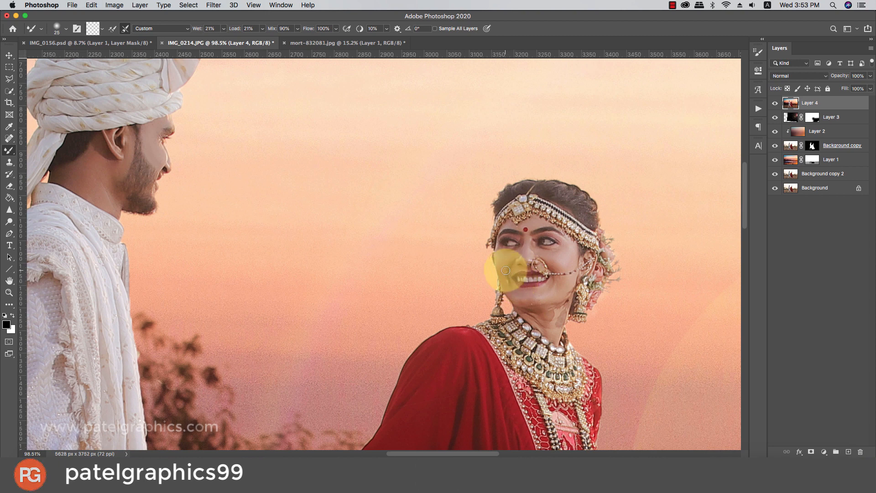
pyautogui.moveTo(504, 259); pyautogui.dragTo(522, 299)
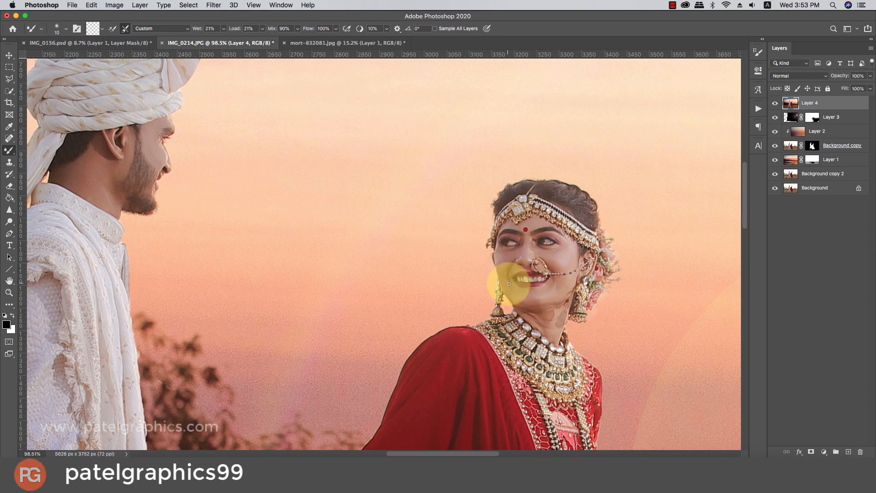
pyautogui.moveTo(505, 271)
pyautogui.mouseDown()
pyautogui.moveTo(508, 288)
pyautogui.moveTo(566, 286)
pyautogui.moveTo(553, 299)
pyautogui.moveTo(563, 303)
pyautogui.mouseUp()
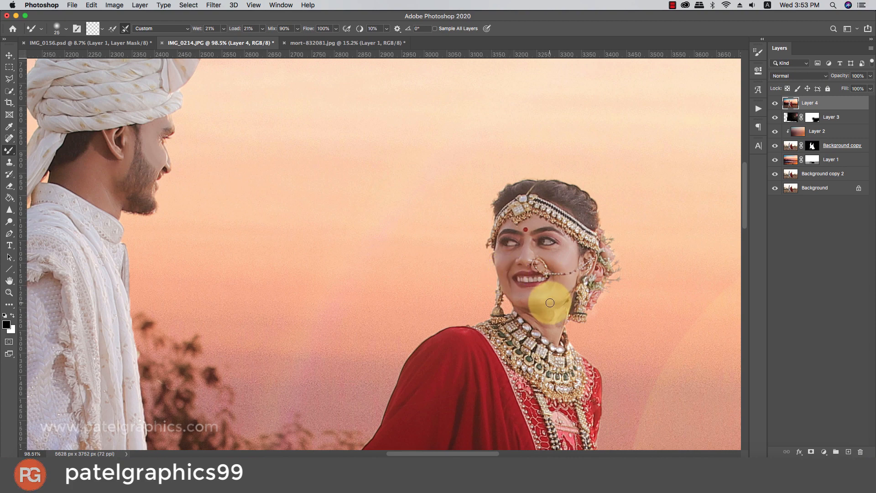
# Duplicate the retouched merged layer, set the copy to Screen blending and give it an inverted black mask.
pyautogui.scroll(-10, 550, 303)
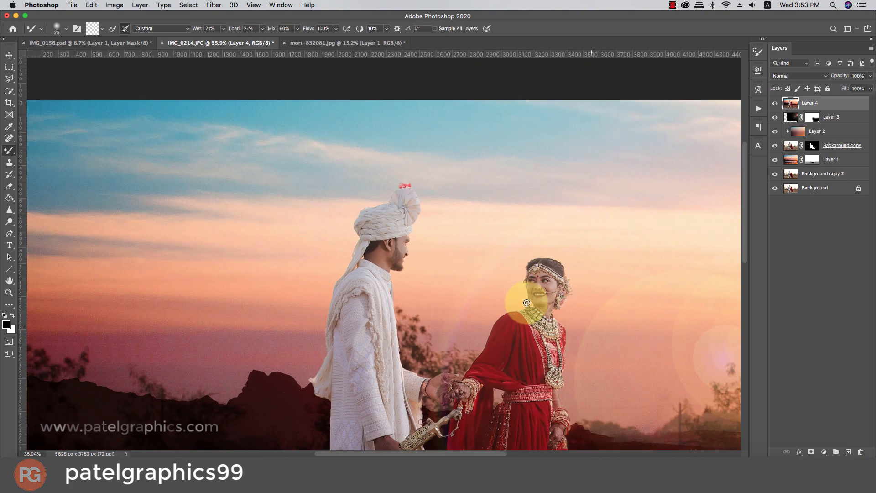
pyautogui.scroll(-5, 526, 303)
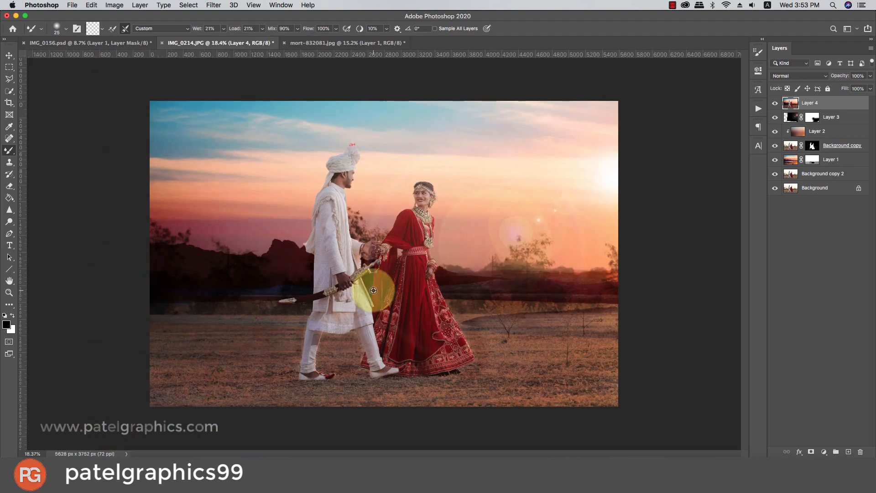
pyautogui.scroll(2, 373, 290)
pyautogui.scroll(1, 378, 287)
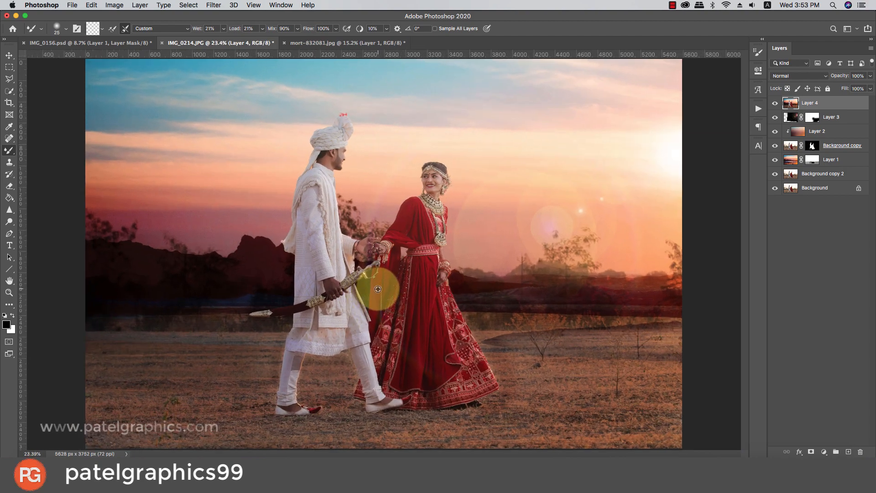
pyautogui.press('super+j')
pyautogui.click(799, 76)
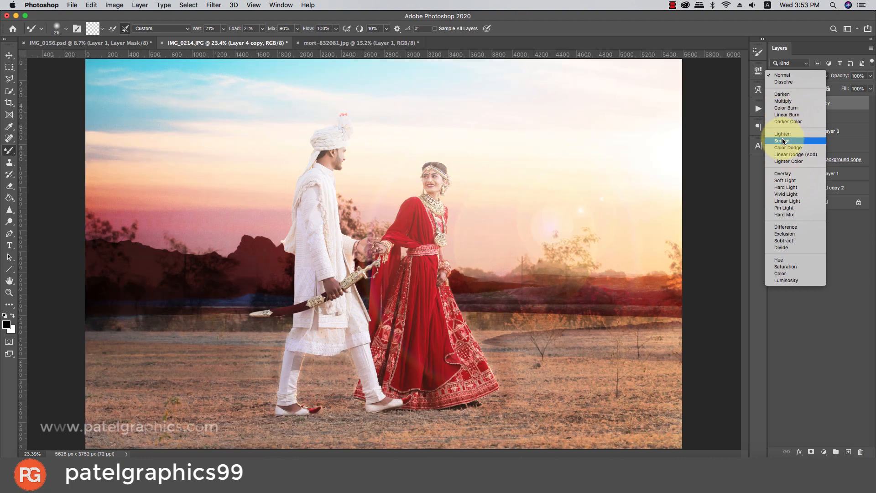
pyautogui.click(783, 141)
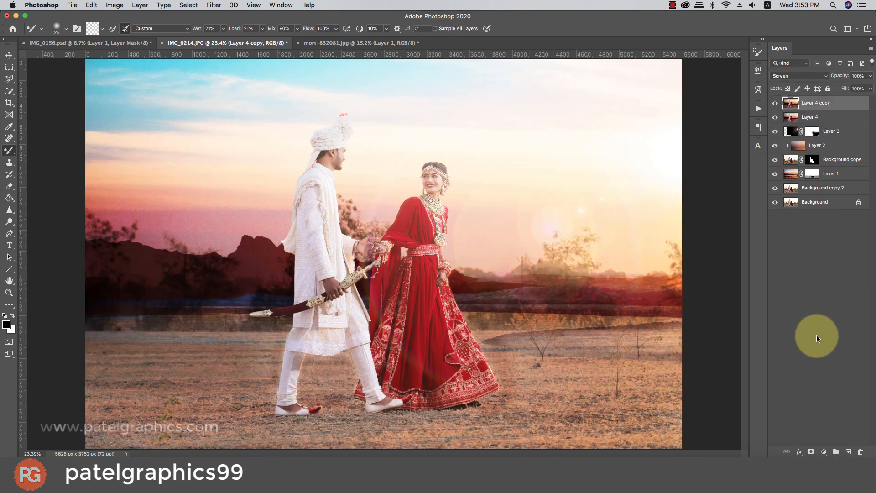
pyautogui.click(810, 451)
pyautogui.press('super+i')
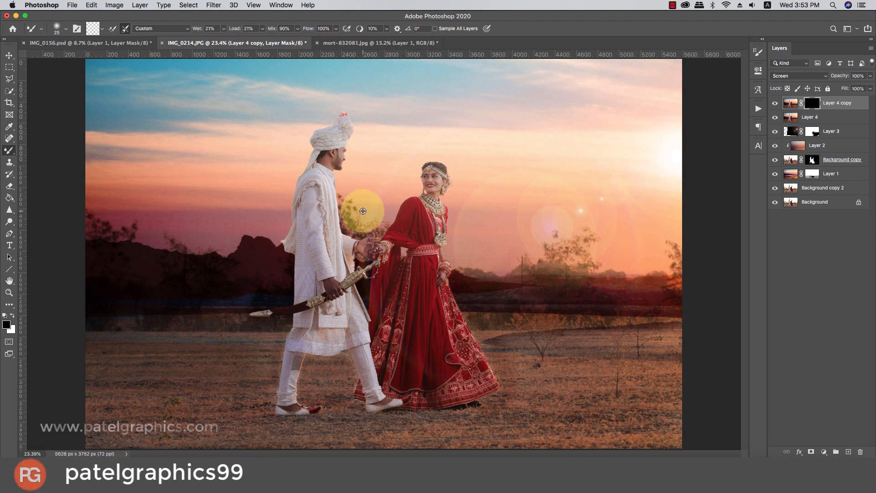
# Paint white on the Screen layer's mask over the groom's jawline, neck and cheek with a soft brush of about 15 to 20 px.
pyautogui.scroll(8, 328, 148)
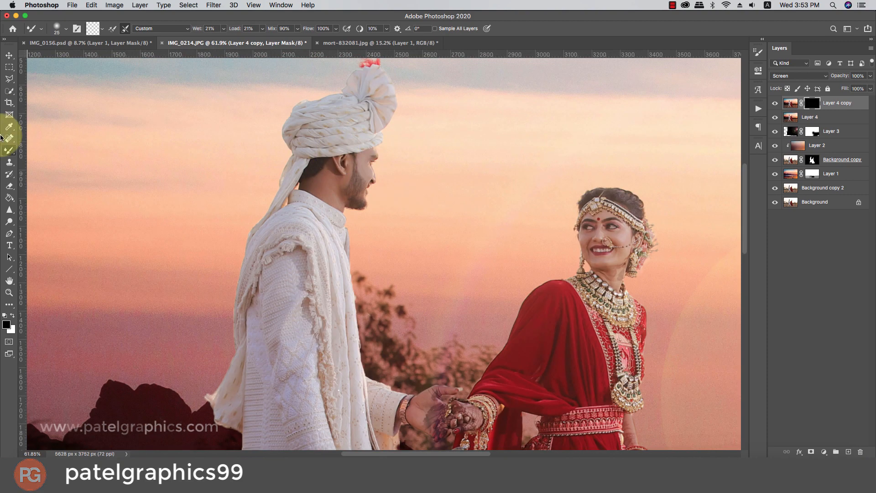
pyautogui.click(9, 150)
pyautogui.click(49, 145)
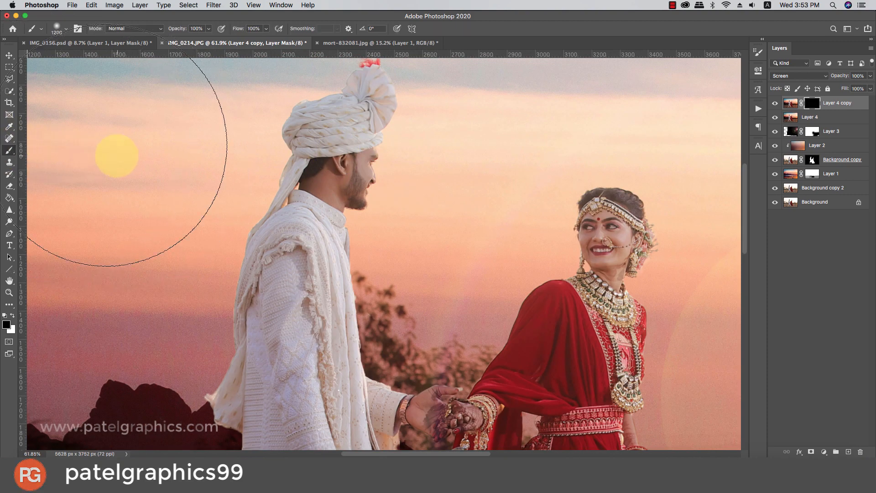
pyautogui.press('[')
pyautogui.press('[')
pyautogui.press('[')
pyautogui.press('[')
pyautogui.press('[')
pyautogui.press('[')
pyautogui.press('[')
pyautogui.press('[')
pyautogui.press('[')
pyautogui.press('[')
pyautogui.press('[')
pyautogui.press('[')
pyautogui.press('[')
pyautogui.press('[')
pyautogui.press('[')
pyautogui.press('[')
pyautogui.press('[')
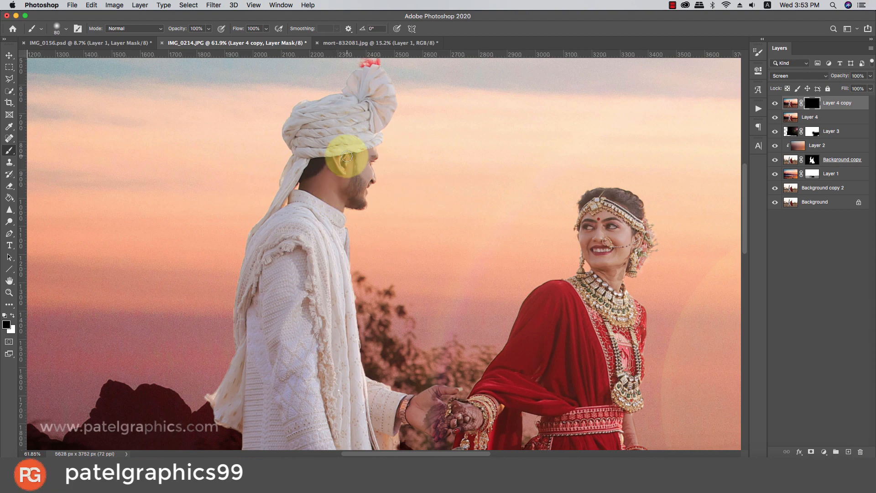
pyautogui.scroll(7, 348, 157)
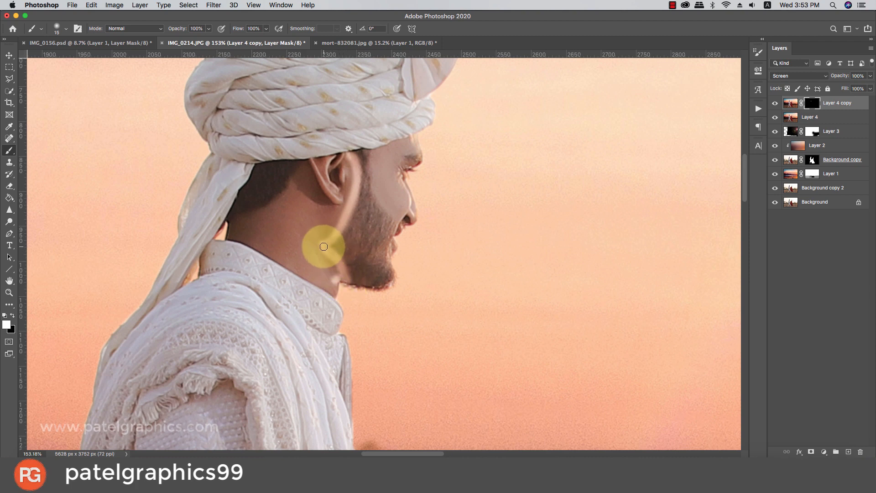
pyautogui.press(']')
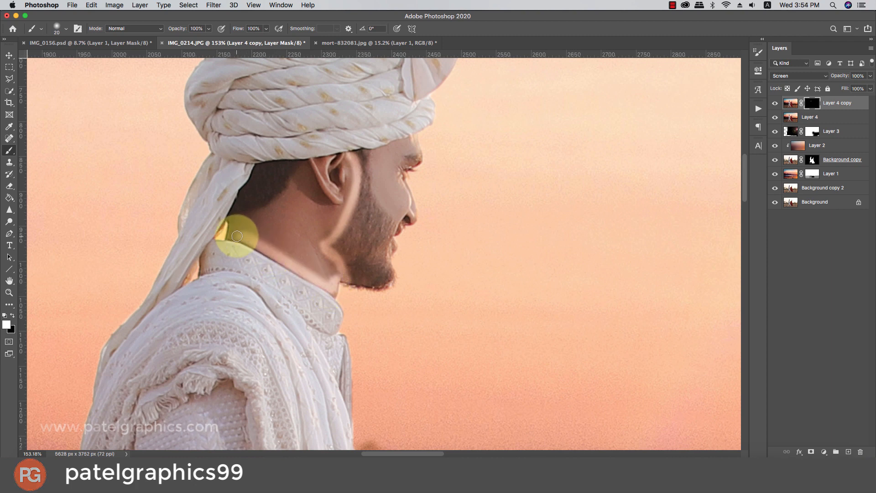
pyautogui.moveTo(233, 237)
pyautogui.mouseDown()
pyautogui.moveTo(327, 167)
pyautogui.moveTo(312, 164)
pyautogui.moveTo(292, 198)
pyautogui.moveTo(238, 224)
pyautogui.moveTo(290, 198)
pyautogui.moveTo(312, 165)
pyautogui.moveTo(332, 168)
pyautogui.moveTo(339, 186)
pyautogui.moveTo(330, 207)
pyautogui.moveTo(342, 176)
pyautogui.moveTo(319, 234)
pyautogui.moveTo(329, 276)
pyautogui.moveTo(245, 233)
pyautogui.moveTo(302, 252)
pyautogui.moveTo(270, 228)
pyautogui.moveTo(338, 163)
pyautogui.moveTo(316, 216)
pyautogui.moveTo(292, 231)
pyautogui.moveTo(284, 216)
pyautogui.moveTo(274, 222)
pyautogui.moveTo(376, 220)
pyautogui.moveTo(250, 219)
pyautogui.moveTo(289, 213)
pyautogui.moveTo(312, 225)
pyautogui.moveTo(326, 221)
pyautogui.moveTo(320, 243)
pyautogui.moveTo(341, 198)
pyautogui.moveTo(340, 167)
pyautogui.moveTo(388, 145)
pyautogui.moveTo(375, 152)
pyautogui.moveTo(376, 189)
pyautogui.moveTo(387, 204)
pyautogui.moveTo(377, 160)
pyautogui.moveTo(411, 140)
pyautogui.moveTo(387, 173)
pyautogui.moveTo(403, 197)
pyautogui.moveTo(381, 161)
pyautogui.moveTo(393, 204)
pyautogui.mouseUp()
# Brighten the groom's nose and the area around his mouth by painting white on the mask with a brush of about 15 px.
pyautogui.press('[')
pyautogui.press('[')
pyautogui.press('[')
pyautogui.press(']')
pyautogui.press(']')
pyautogui.press(']')
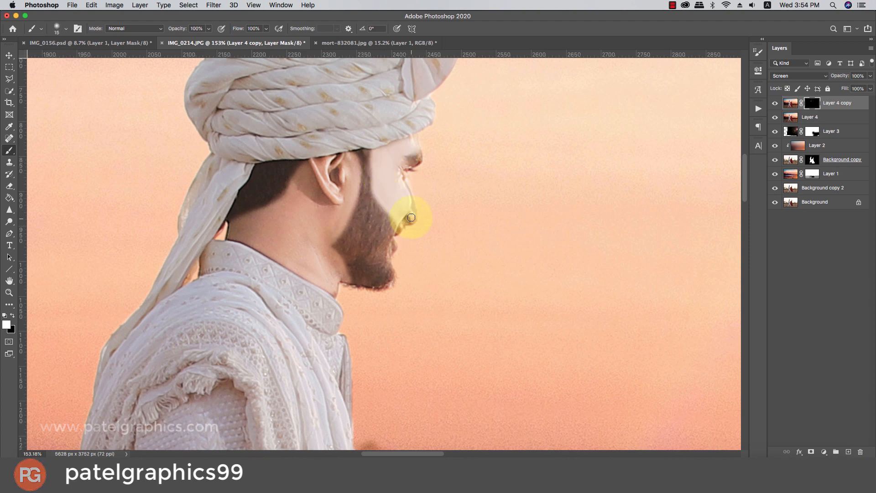
pyautogui.moveTo(398, 181); pyautogui.dragTo(394, 241)
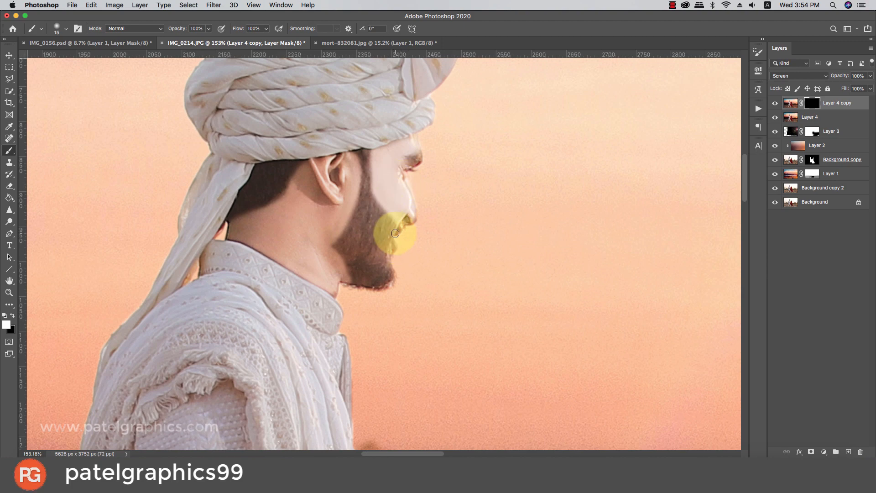
pyautogui.scroll(-5, 401, 192)
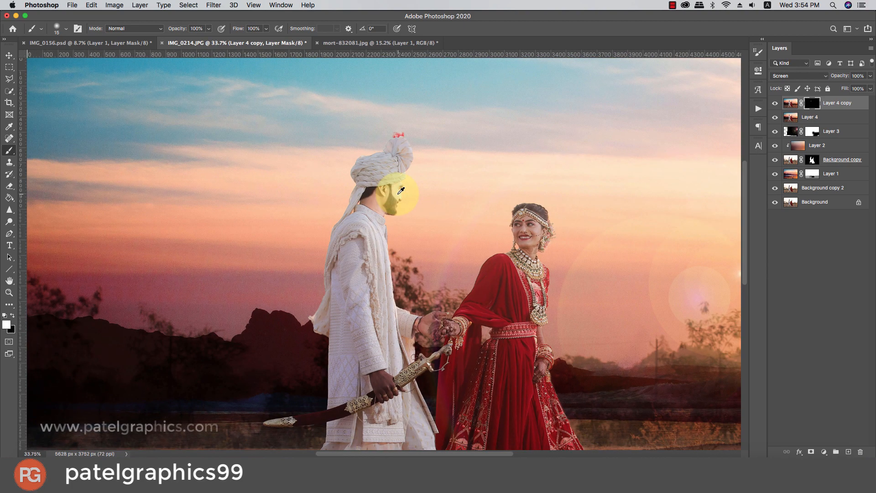
# Lower the opacity of the masked Screen layer, Layer 4 copy, to 20%.
pyautogui.scroll(3, 401, 196)
pyautogui.moveTo(870, 75); pyautogui.dragTo(815, 89)
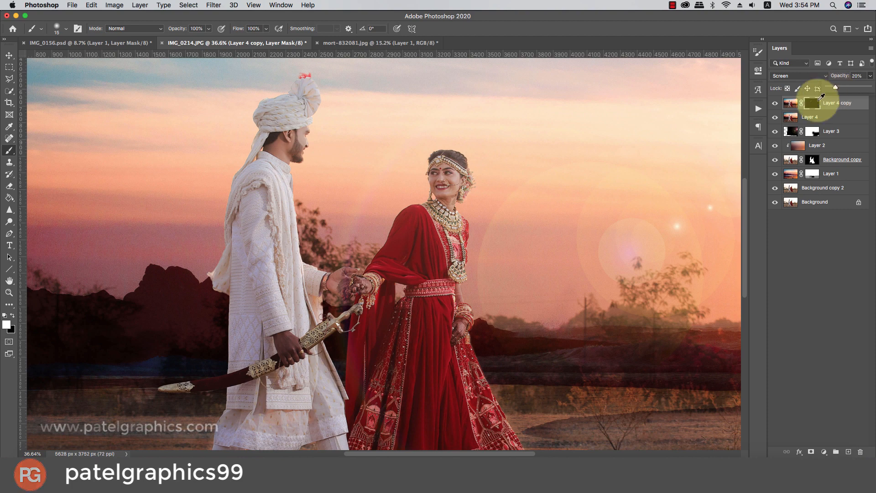
pyautogui.scroll(-4, 195, 273)
pyautogui.scroll(4, 353, 265)
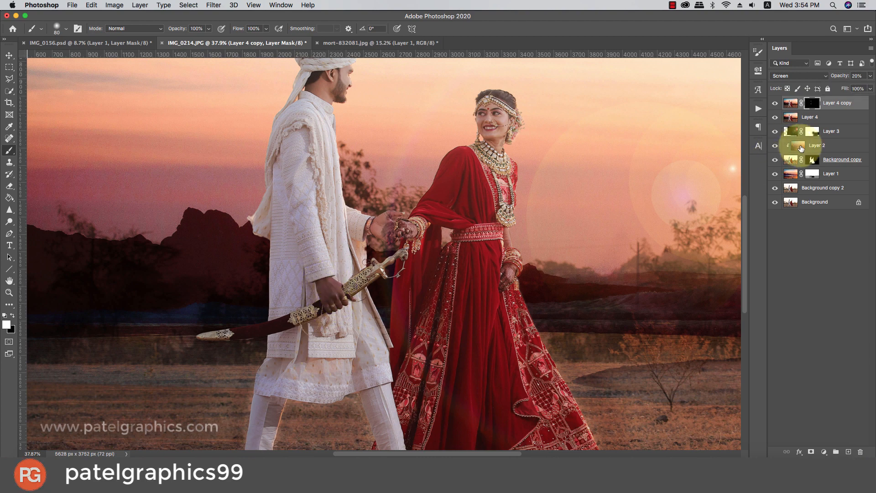
# Add a white layer mask to the clipped Overlay tint layer, Layer 2, and make black the painting colour.
pyautogui.click(802, 149)
pyautogui.click(811, 452)
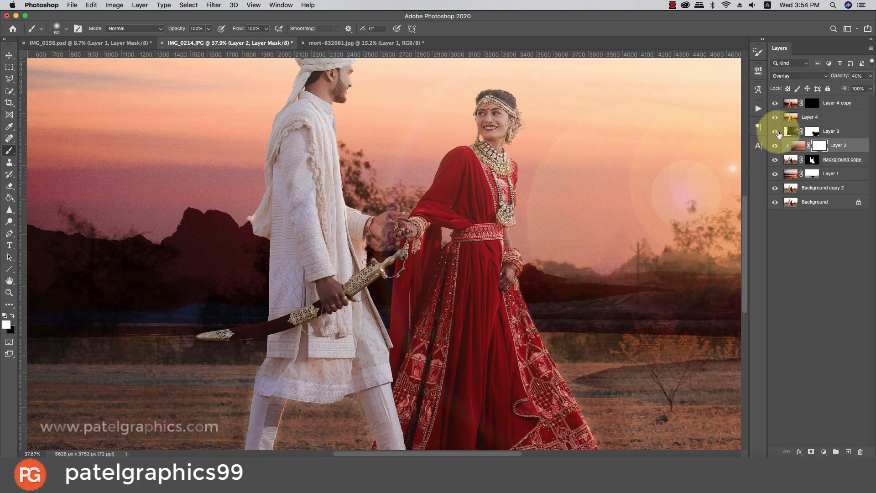
pyautogui.click(820, 146)
pyautogui.press('x')
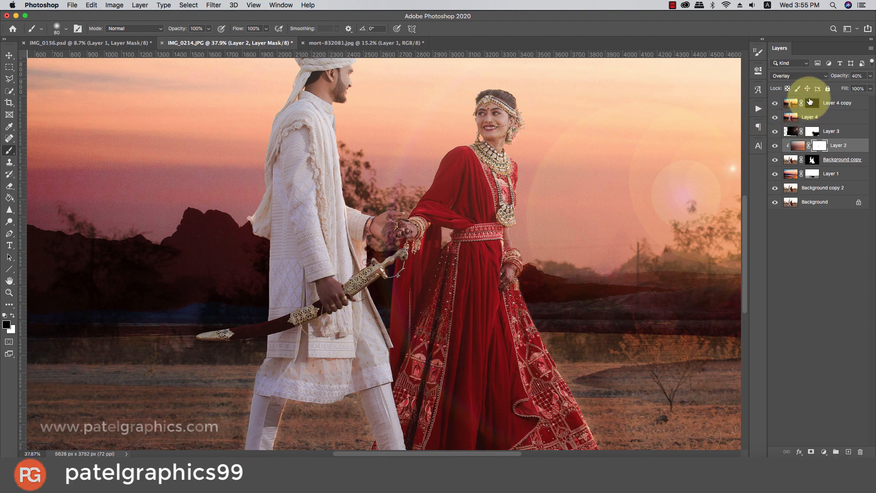
# Paint white on the Layer 4 copy mask over the groom's sword hand, the joined hands and his feet with an 80 px brush.
pyautogui.click(811, 103)
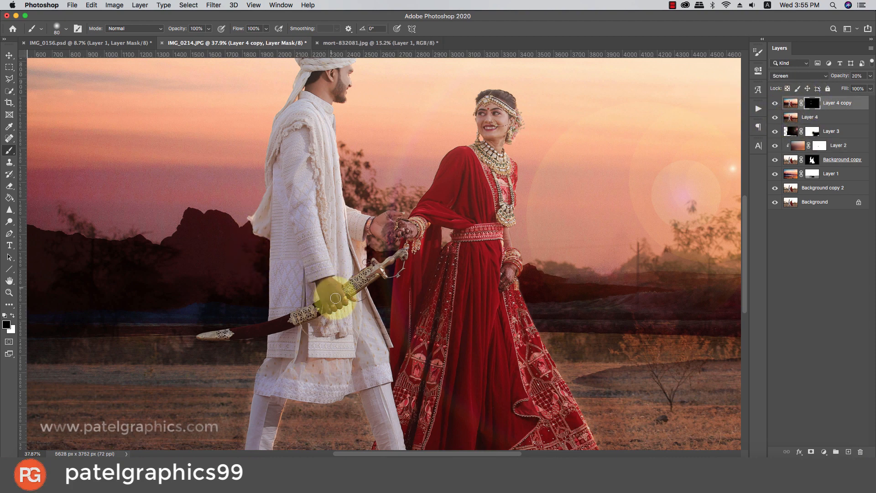
pyautogui.press('x')
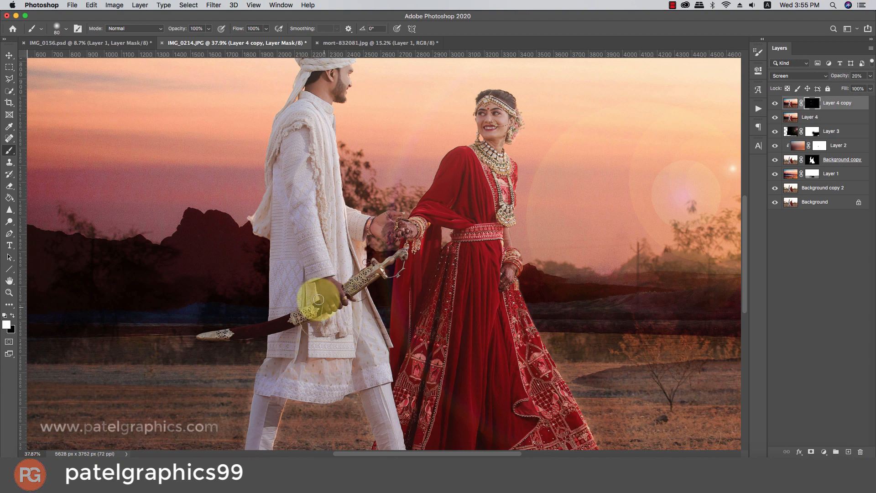
pyautogui.moveTo(318, 300); pyautogui.dragTo(320, 285)
pyautogui.moveTo(381, 241)
pyautogui.mouseDown()
pyautogui.moveTo(382, 229)
pyautogui.moveTo(414, 222)
pyautogui.moveTo(399, 232)
pyautogui.moveTo(410, 231)
pyautogui.moveTo(391, 210)
pyautogui.moveTo(338, 229)
pyautogui.mouseUp()
pyautogui.scroll(-2, 338, 229)
pyautogui.click(445, 432)
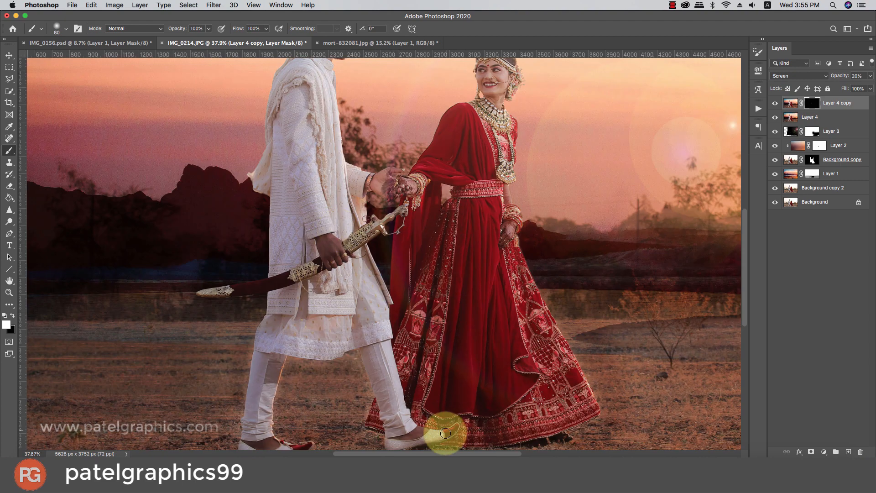
pyautogui.moveTo(445, 432)
pyautogui.mouseDown()
pyautogui.moveTo(420, 426)
pyautogui.moveTo(251, 440)
pyautogui.moveTo(270, 439)
pyautogui.moveTo(269, 427)
pyautogui.mouseUp()
# Brighten the bride's lowered hand and neck by painting white on the same mask with the 80 px brush.
pyautogui.scroll(1, 450, 223)
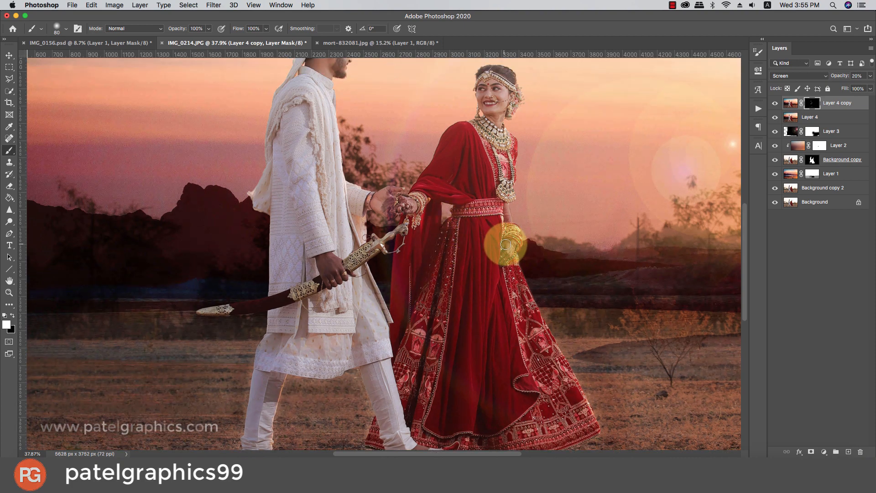
pyautogui.moveTo(505, 244)
pyautogui.mouseDown()
pyautogui.moveTo(505, 205)
pyautogui.moveTo(479, 200)
pyautogui.moveTo(473, 149)
pyautogui.moveTo(484, 145)
pyautogui.moveTo(495, 181)
pyautogui.moveTo(502, 167)
pyautogui.moveTo(490, 167)
pyautogui.moveTo(502, 158)
pyautogui.moveTo(487, 153)
pyautogui.moveTo(491, 146)
pyautogui.moveTo(501, 170)
pyautogui.moveTo(512, 157)
pyautogui.moveTo(492, 180)
pyautogui.mouseUp()
pyautogui.scroll(3, 488, 201)
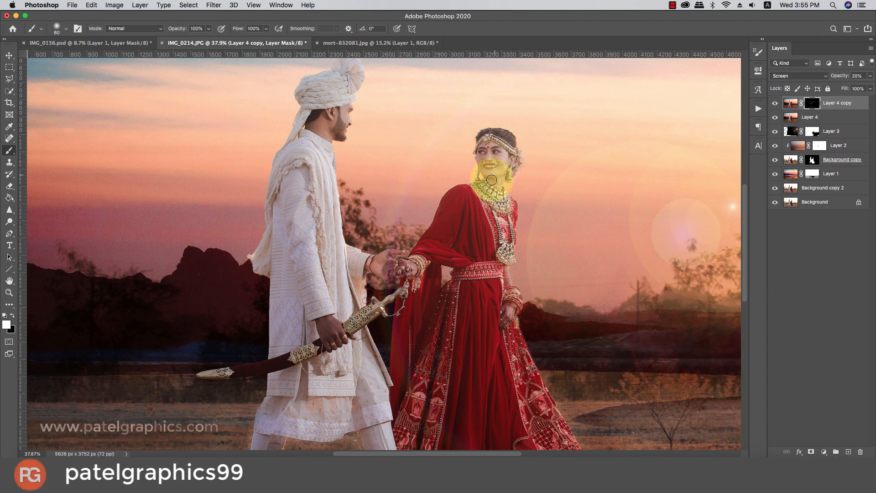
# Duplicate the masked Screen layer and target the copy's layer mask for painting.
pyautogui.scroll(-5, 465, 185)
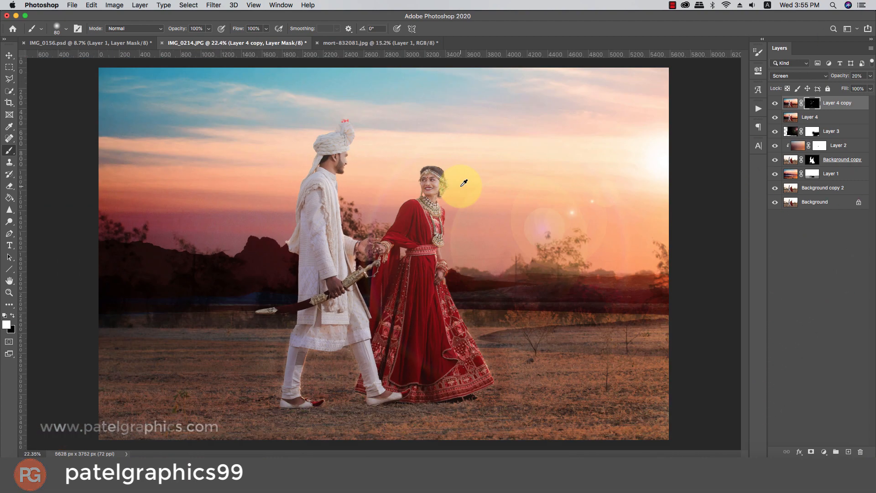
pyautogui.scroll(-1, 464, 183)
pyautogui.scroll(-3, 461, 186)
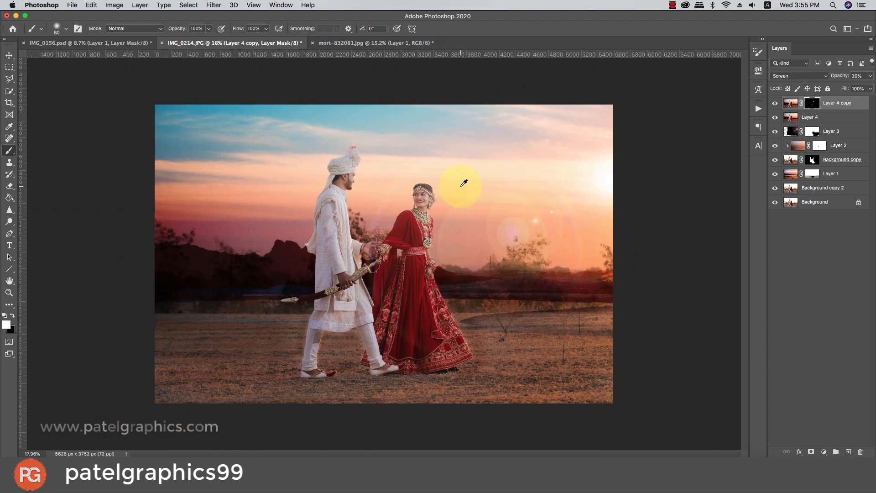
pyautogui.click(792, 104)
pyautogui.press('super+j')
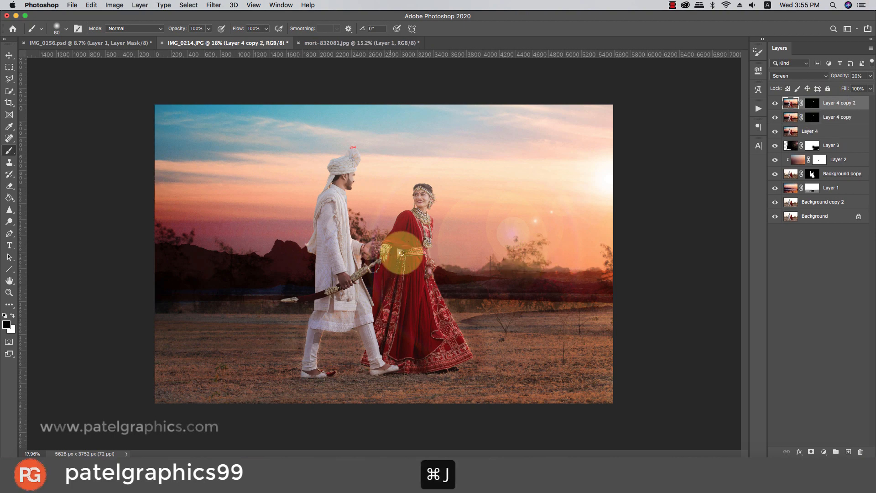
pyautogui.scroll(1, 333, 209)
pyautogui.click(812, 103)
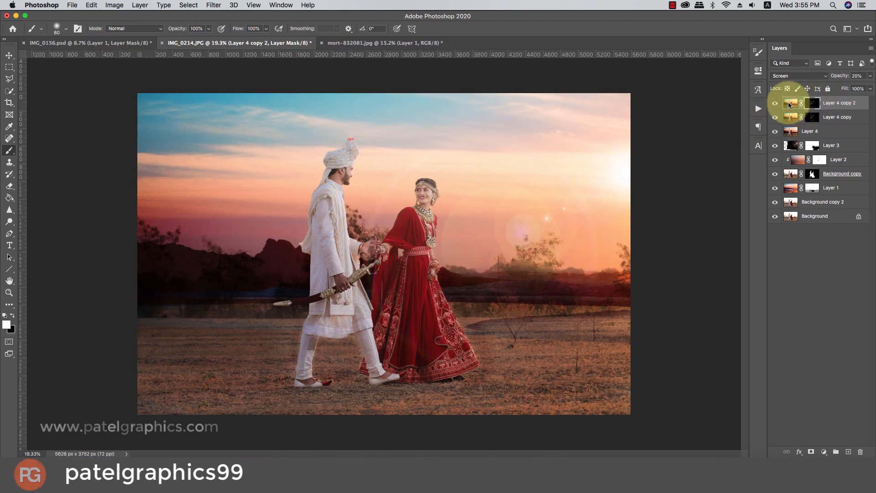
pyautogui.press('x')
pyautogui.scroll(4, 337, 172)
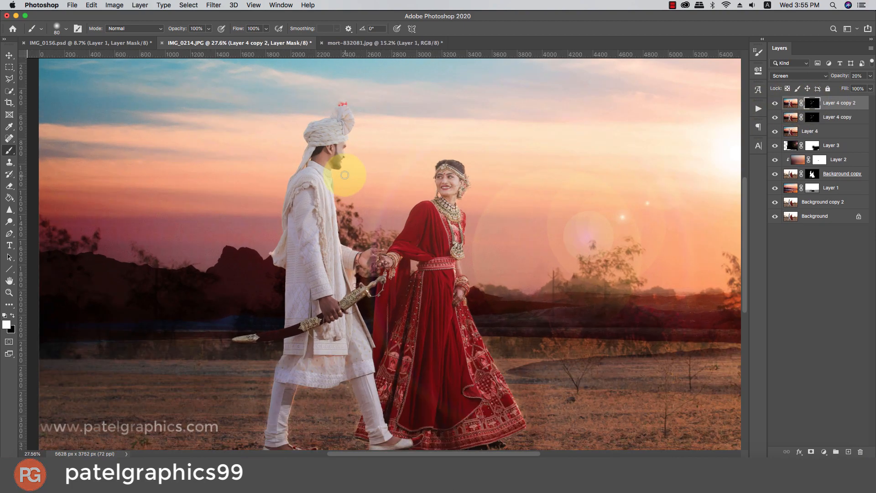
# Paint black on the duplicate's mask over the groom's and the bride's faces with a 300 px brush.
pyautogui.press(']')
pyautogui.press(']')
pyautogui.press(']')
pyautogui.press(']')
pyautogui.press(']')
pyautogui.press(']')
pyautogui.press(']')
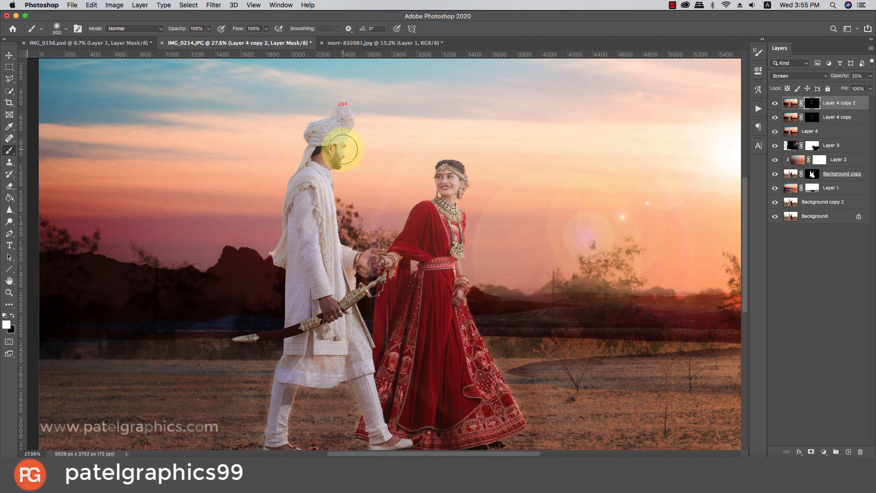
pyautogui.press('x')
pyautogui.moveTo(342, 149)
pyautogui.mouseDown()
pyautogui.moveTo(327, 164)
pyautogui.moveTo(341, 162)
pyautogui.mouseUp()
pyautogui.moveTo(439, 195)
pyautogui.mouseDown()
pyautogui.moveTo(450, 190)
pyautogui.moveTo(447, 178)
pyautogui.moveTo(449, 187)
pyautogui.mouseUp()
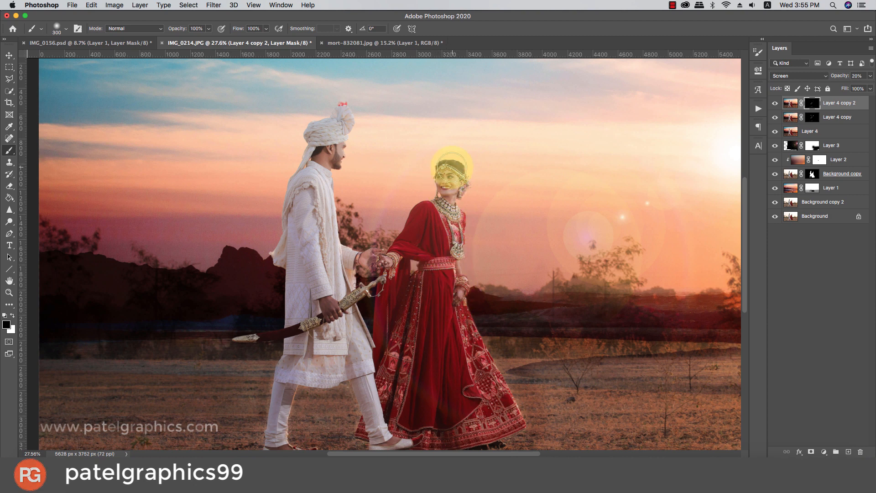
# Set the duplicate Screen layer's opacity to 84% and paint black on its mask over the joined hands.
pyautogui.click(871, 76)
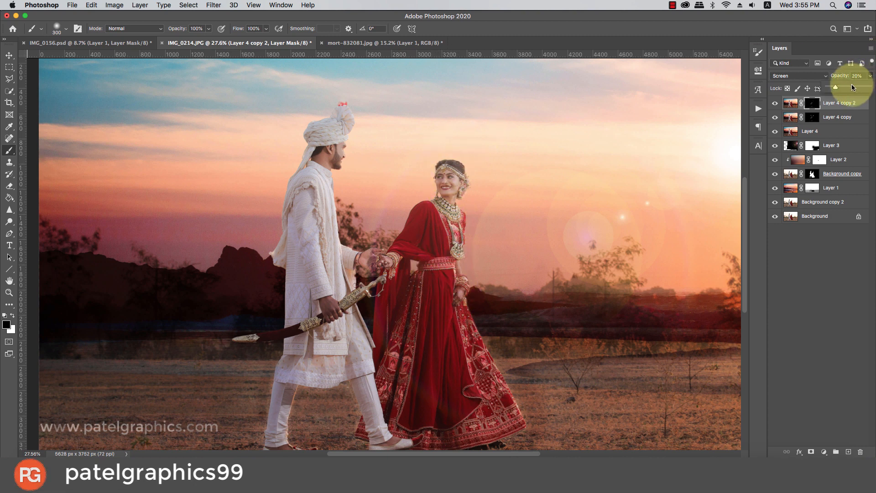
pyautogui.moveTo(852, 86); pyautogui.dragTo(864, 91)
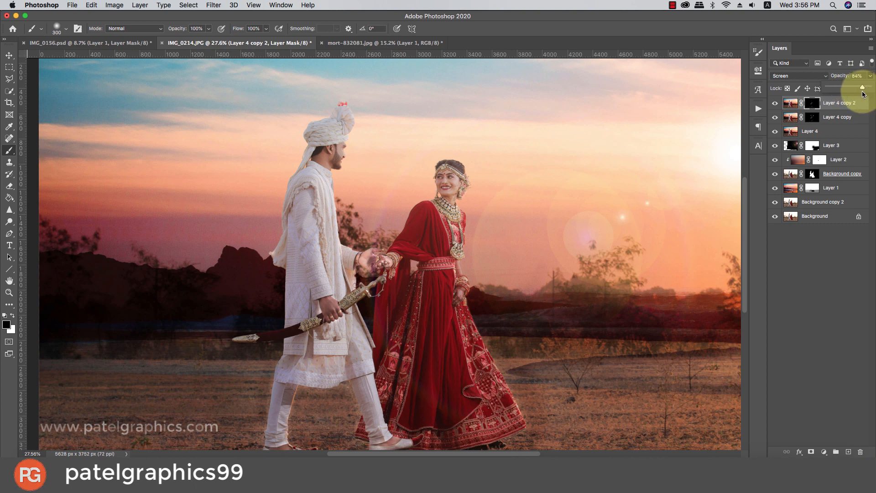
pyautogui.click(814, 103)
pyautogui.moveTo(363, 256)
pyautogui.mouseDown()
pyautogui.moveTo(376, 281)
pyautogui.moveTo(328, 319)
pyautogui.moveTo(337, 284)
pyautogui.moveTo(373, 246)
pyautogui.moveTo(382, 241)
pyautogui.moveTo(387, 281)
pyautogui.moveTo(396, 251)
pyautogui.mouseUp()
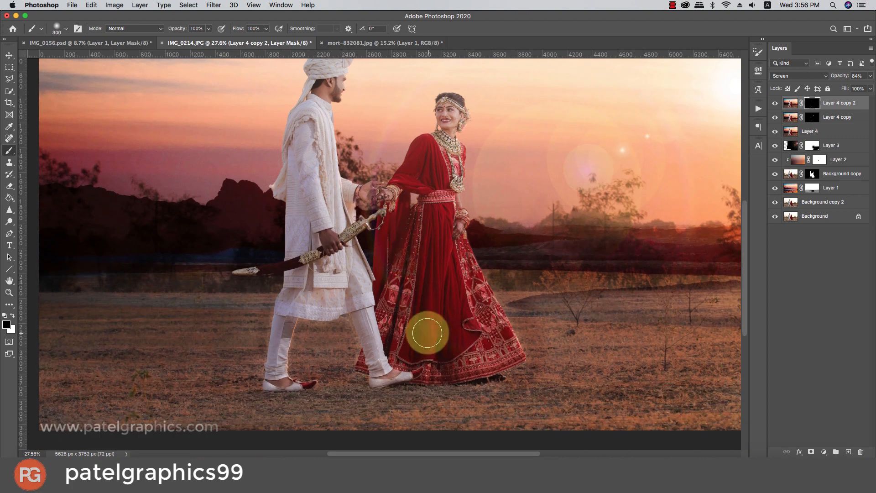
# Paint white on the duplicate's mask over the groom's sword hand with a 60 px brush.
pyautogui.scroll(1, 297, 224)
pyautogui.scroll(6, 297, 223)
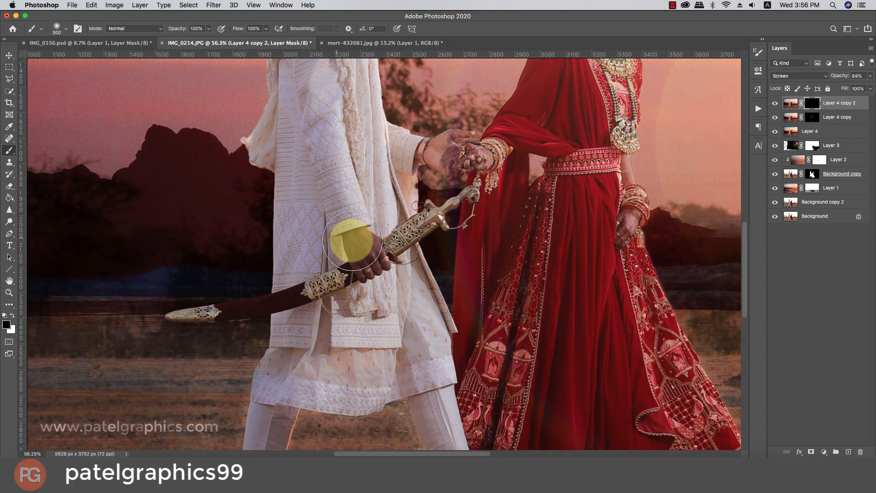
pyautogui.press('x')
pyautogui.press('[')
pyautogui.press('[')
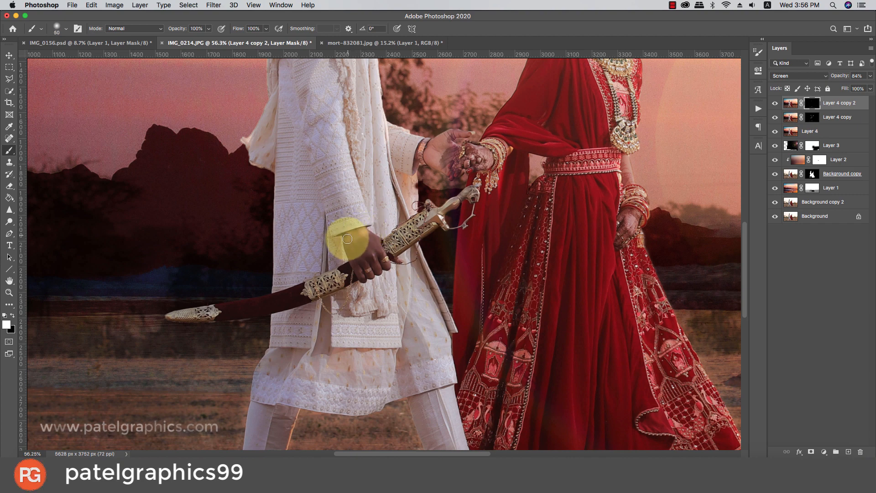
pyautogui.moveTo(347, 238)
pyautogui.mouseDown()
pyautogui.moveTo(357, 267)
pyautogui.moveTo(362, 251)
pyautogui.moveTo(376, 262)
pyautogui.moveTo(366, 237)
pyautogui.moveTo(377, 270)
pyautogui.moveTo(363, 243)
pyautogui.moveTo(370, 234)
pyautogui.moveTo(316, 338)
pyautogui.mouseUp()
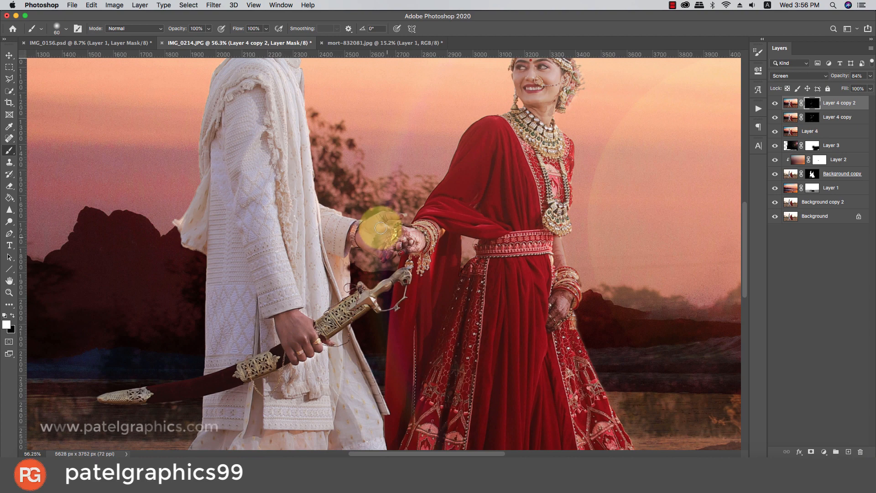
# Brighten the joined hands by painting white on the mask with a brush of about 60 to 70 px.
pyautogui.press('p')
pyautogui.press('b')
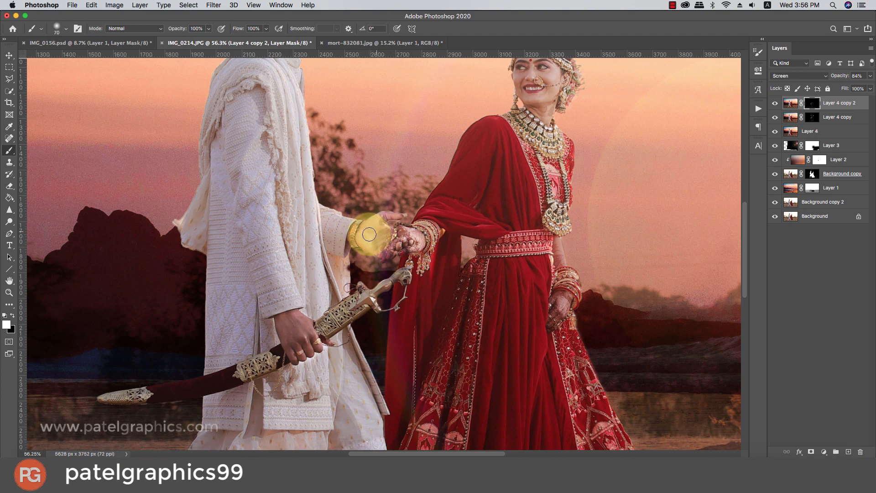
pyautogui.moveTo(396, 250)
pyautogui.mouseDown()
pyautogui.moveTo(416, 244)
pyautogui.moveTo(394, 237)
pyautogui.mouseUp()
pyautogui.scroll(-6, 388, 249)
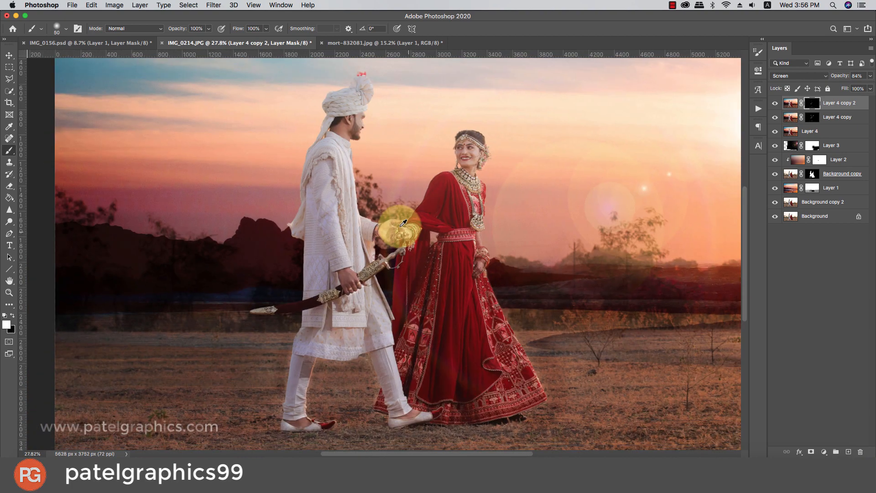
# Soften the brightening on the joined hands with black on the mask, using a 400 px brush at 45% opacity.
pyautogui.scroll(2, 362, 244)
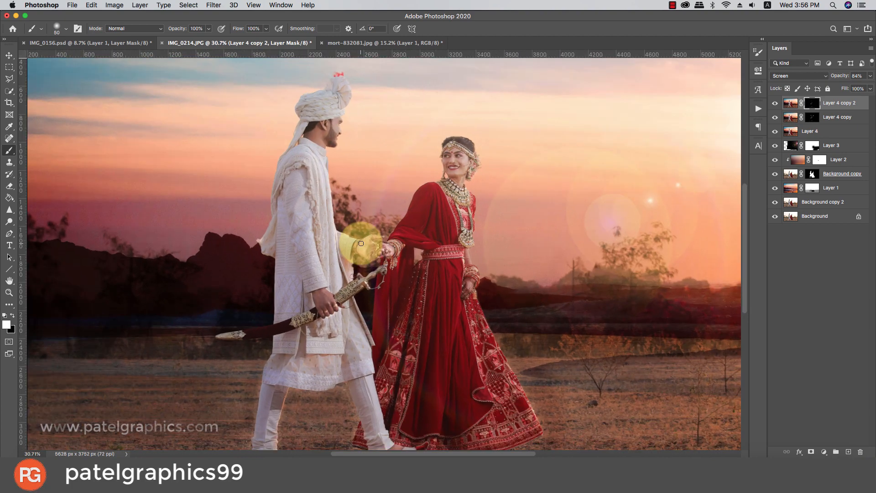
pyautogui.press(']')
pyautogui.press(']')
pyautogui.press(']')
pyautogui.press(']')
pyautogui.press(']')
pyautogui.press(']')
pyautogui.press(']')
pyautogui.press(']')
pyautogui.press(']')
pyautogui.press(']')
pyautogui.press(']')
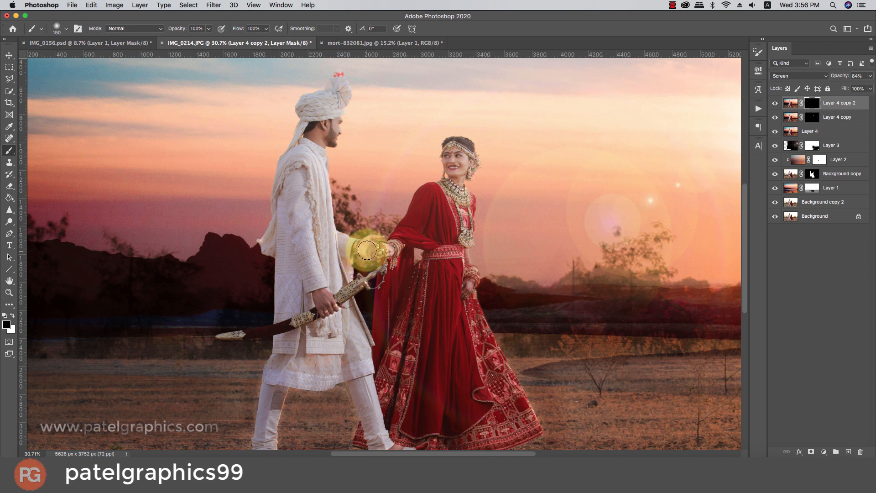
pyautogui.press(']')
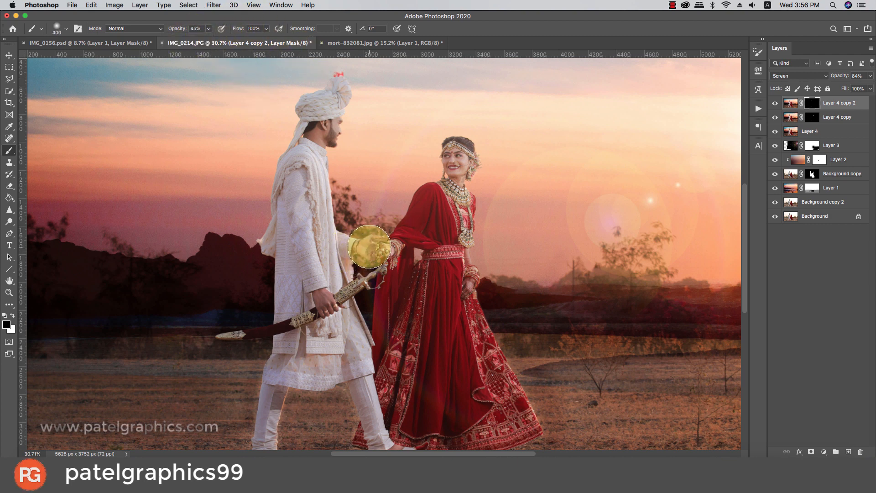
# Paint white on the mask over the bride's lowered hand and the groom's feet with a 70 px brush, raising brush opacity to 100%.
pyautogui.press('[')
pyautogui.press('[')
pyautogui.press('[')
pyautogui.press('[')
pyautogui.press('[')
pyautogui.press('[')
pyautogui.press('[')
pyautogui.press('[')
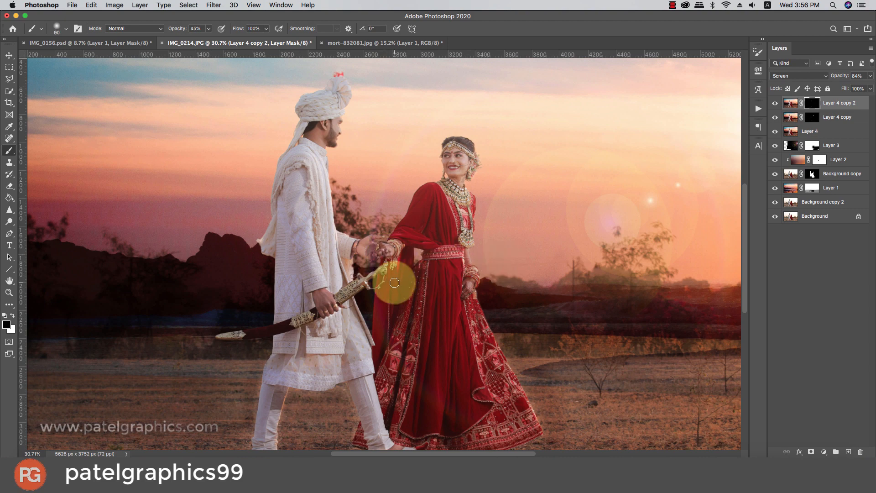
pyautogui.scroll(-2, 403, 292)
pyautogui.press('[')
pyautogui.press('[')
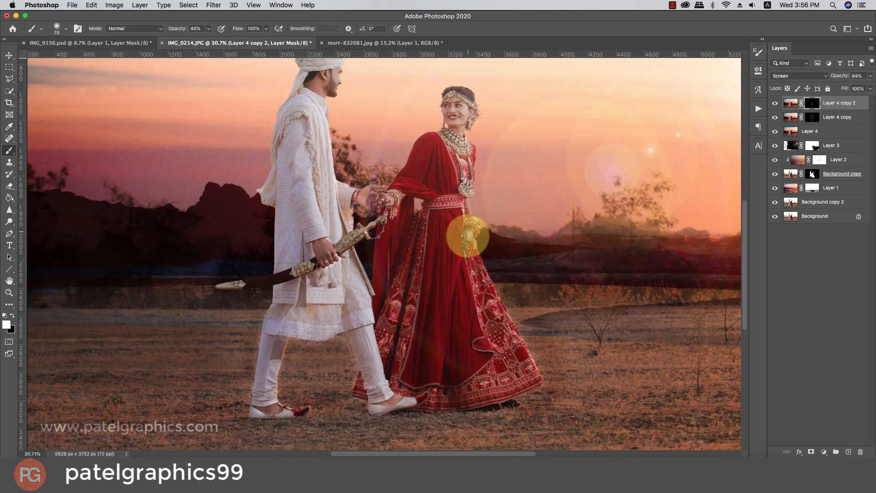
pyautogui.moveTo(467, 236)
pyautogui.mouseDown()
pyautogui.moveTo(448, 340)
pyautogui.moveTo(335, 346)
pyautogui.moveTo(308, 337)
pyautogui.moveTo(282, 407)
pyautogui.moveTo(259, 408)
pyautogui.moveTo(278, 410)
pyautogui.moveTo(289, 298)
pyautogui.moveTo(222, 81)
pyautogui.moveTo(223, 51)
pyautogui.moveTo(241, 47)
pyautogui.moveTo(210, 29)
pyautogui.moveTo(231, 38)
pyautogui.mouseUp()
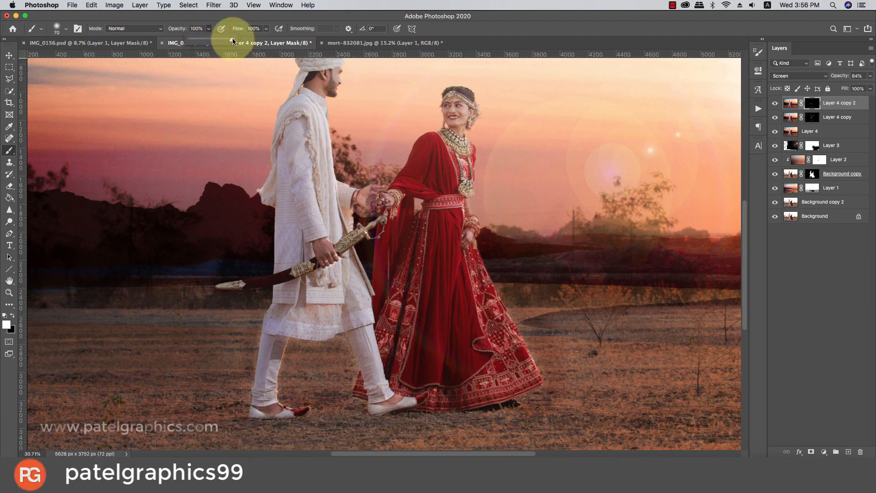
pyautogui.moveTo(271, 288)
pyautogui.mouseDown()
pyautogui.moveTo(294, 356)
pyautogui.moveTo(277, 406)
pyautogui.moveTo(260, 409)
pyautogui.moveTo(400, 399)
pyautogui.mouseUp()
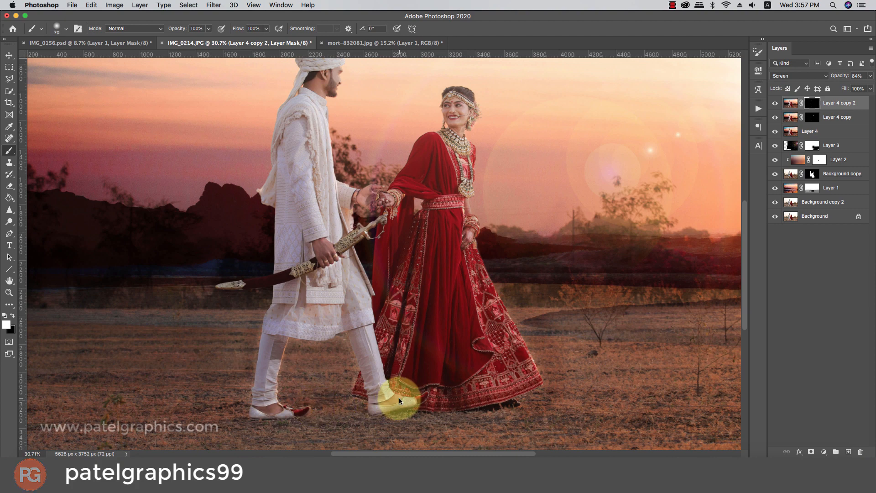
pyautogui.scroll(-10, 357, 369)
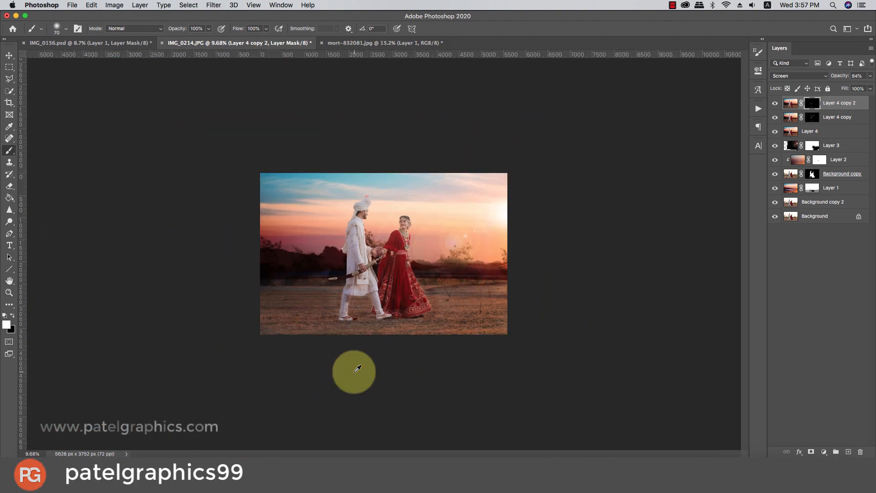
pyautogui.scroll(4, 356, 369)
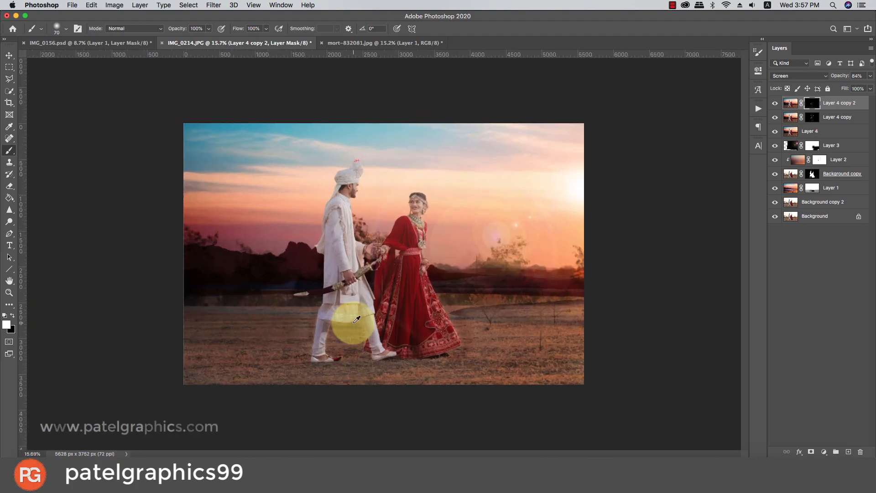
pyautogui.scroll(5, 356, 321)
pyautogui.scroll(-4, 356, 319)
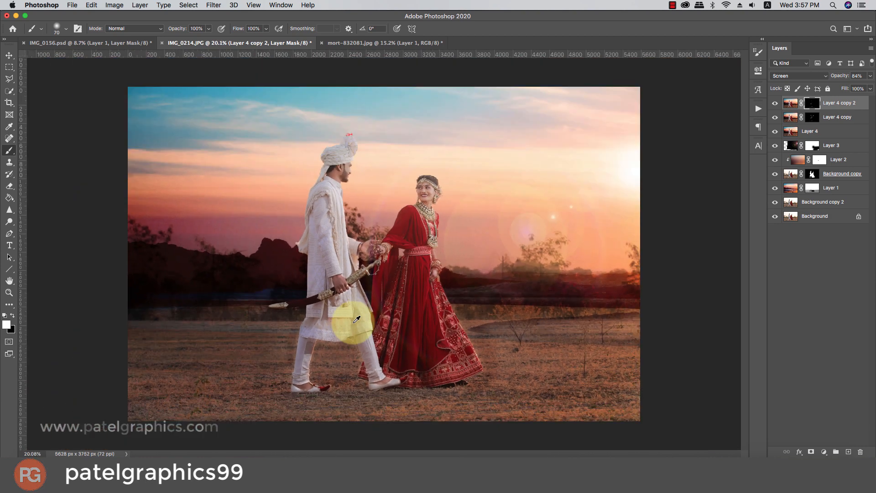
pyautogui.scroll(1, 356, 319)
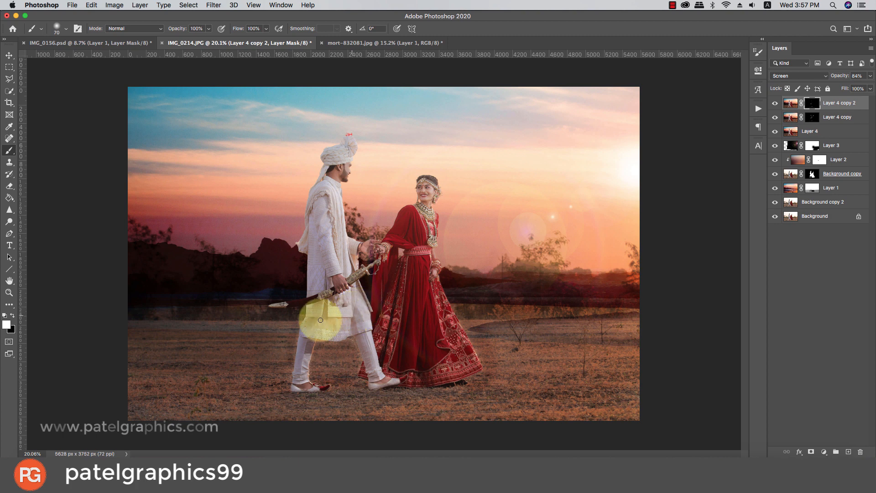
# Add a Color Lookup adjustment layer above all layers and load the 2Strip.look 3D LUT.
pyautogui.scroll(-1, 296, 311)
pyautogui.scroll(-1, 281, 313)
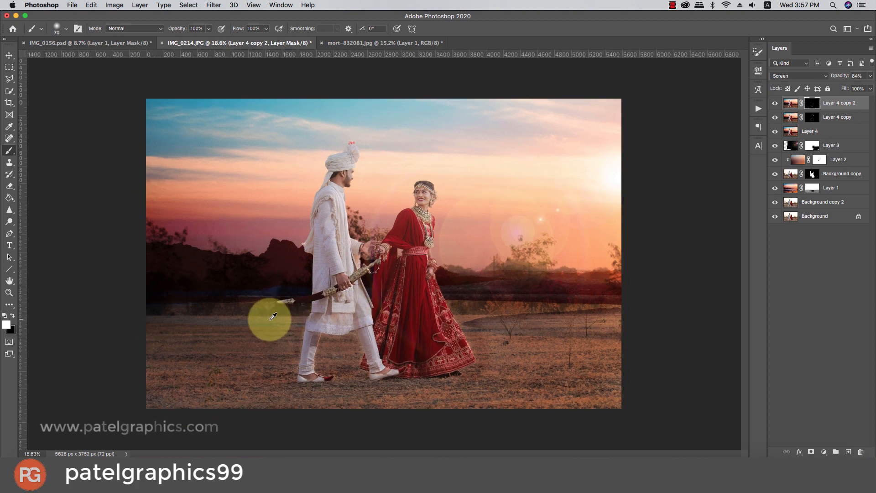
pyautogui.scroll(-1, 272, 316)
pyautogui.scroll(1, 270, 317)
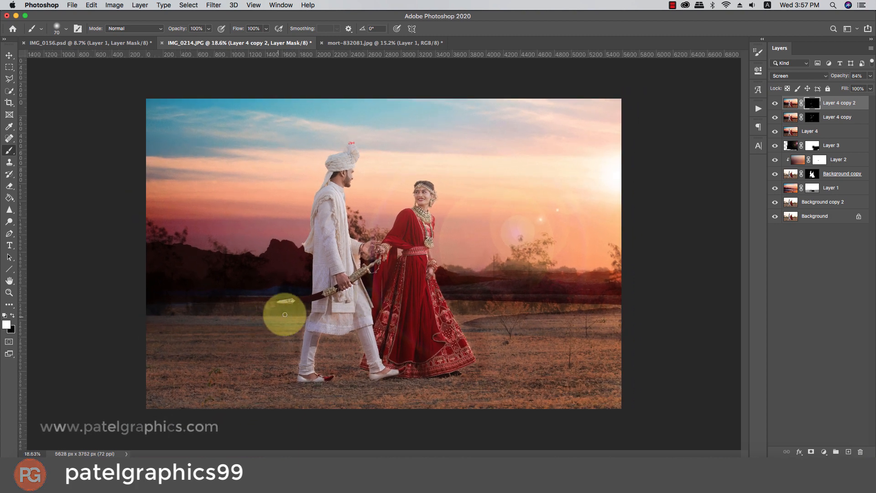
pyautogui.press('super+2')
pyautogui.click(824, 451)
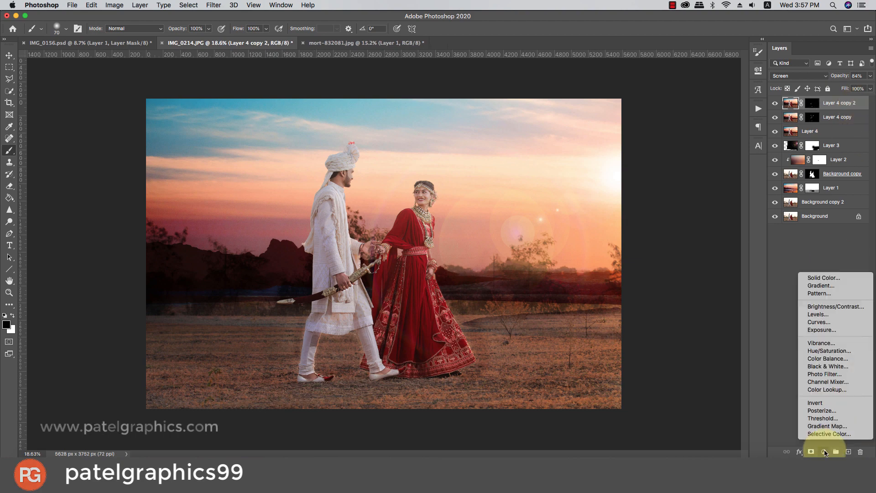
pyautogui.click(827, 389)
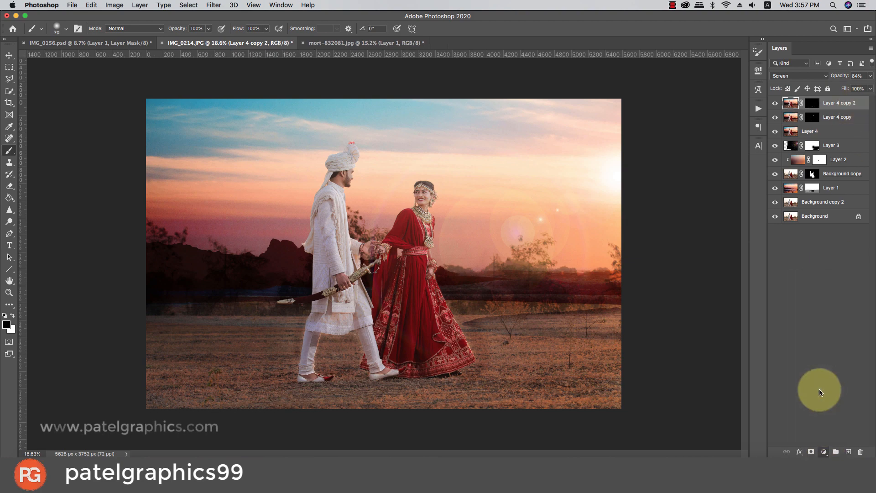
pyautogui.click(703, 98)
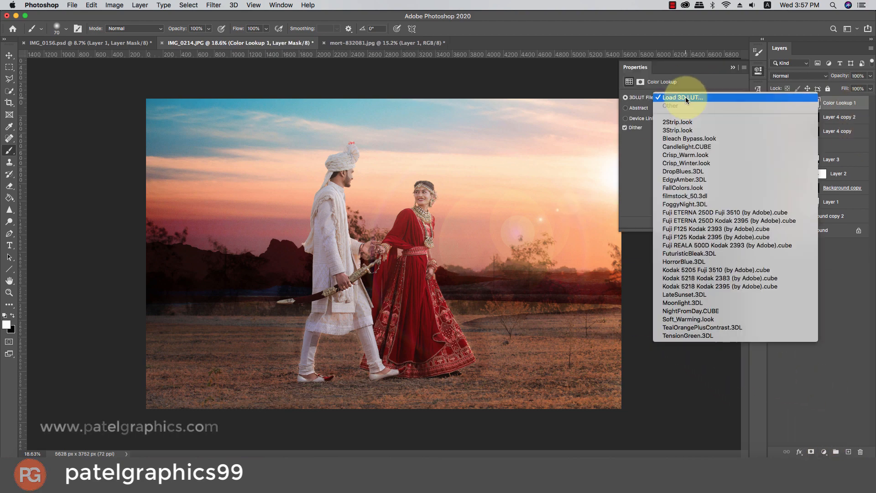
pyautogui.click(683, 121)
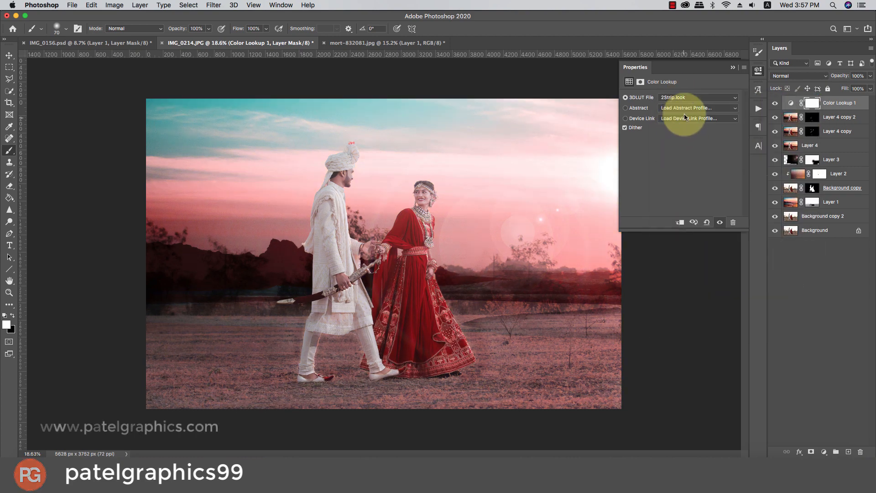
# Try lower opacities such as 52% on the Color Lookup layer and return its opacity to 100%.
pyautogui.click(732, 67)
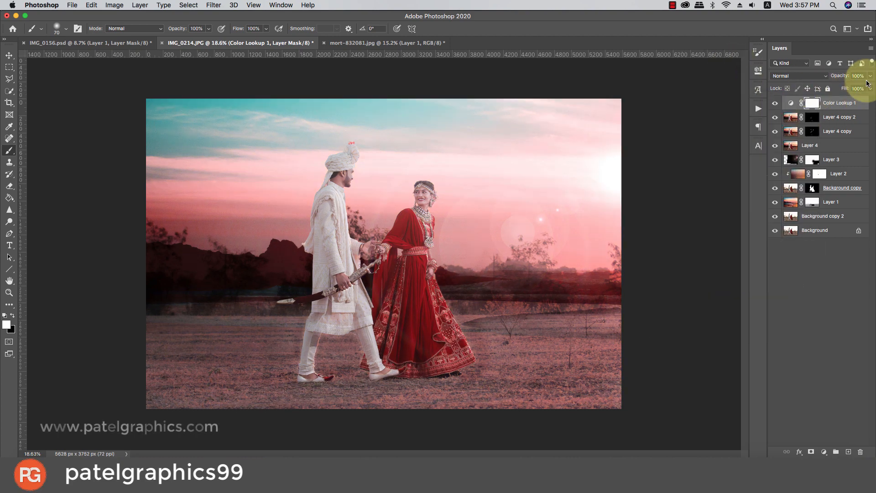
pyautogui.moveTo(853, 83); pyautogui.dragTo(829, 89)
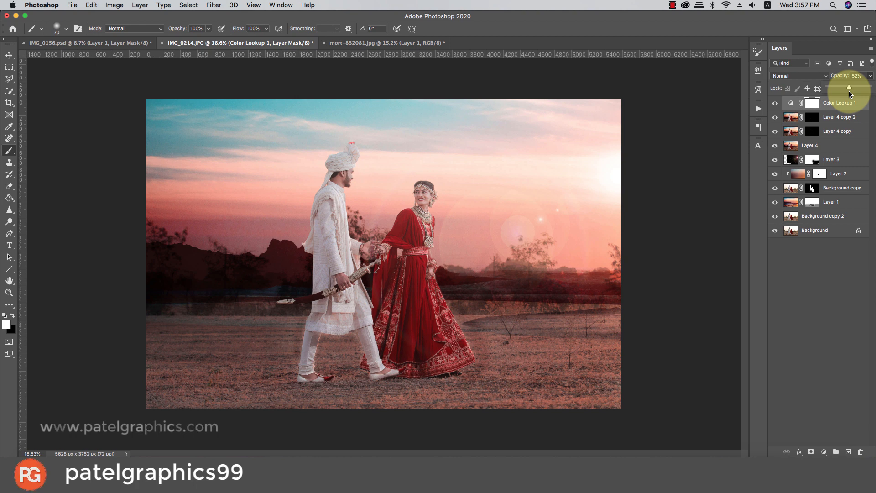
pyautogui.moveTo(846, 89); pyautogui.dragTo(867, 87)
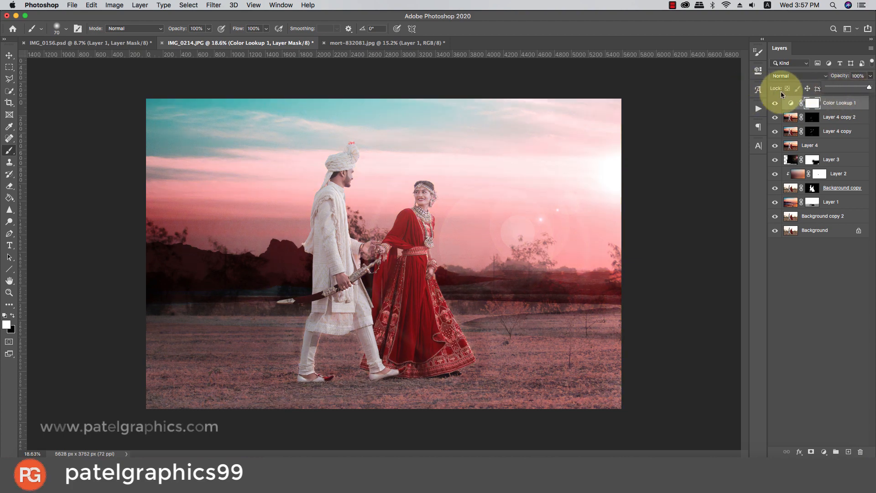
# Try the EdgyAmber.3DL LUT on the Color Lookup layer, varying the layer opacity between about 39% and 92%.
pyautogui.doubleClick(789, 104)
pyautogui.click(675, 97)
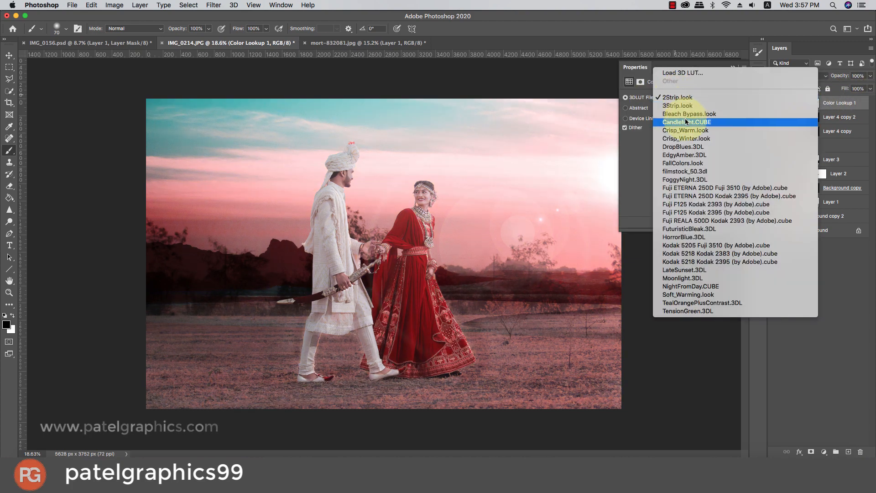
pyautogui.click(675, 149)
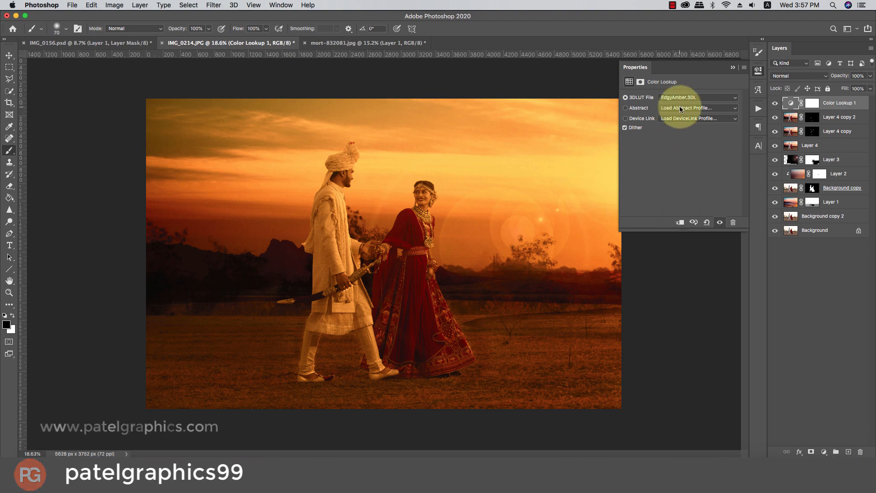
pyautogui.click(870, 77)
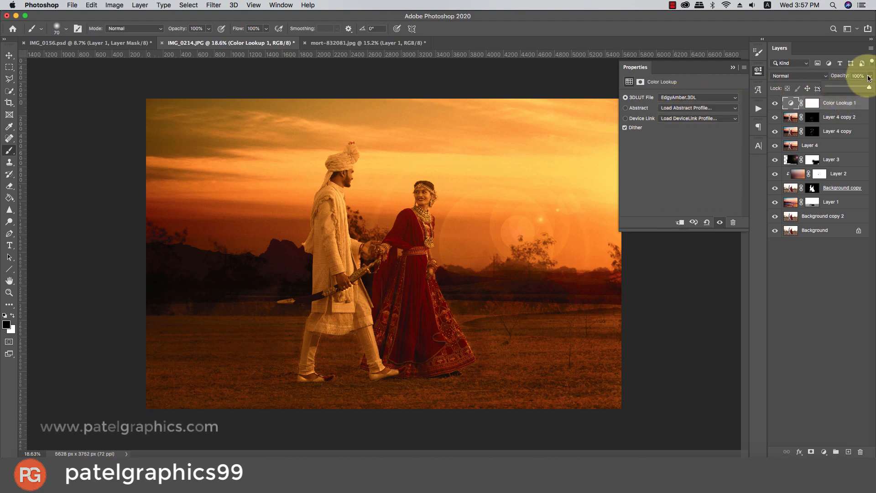
pyautogui.moveTo(849, 85); pyautogui.dragTo(814, 89)
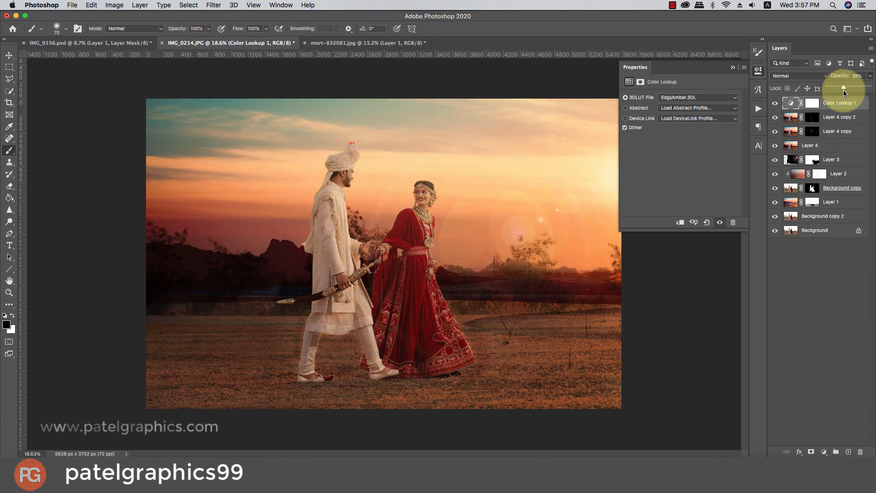
pyautogui.moveTo(843, 89); pyautogui.dragTo(866, 90)
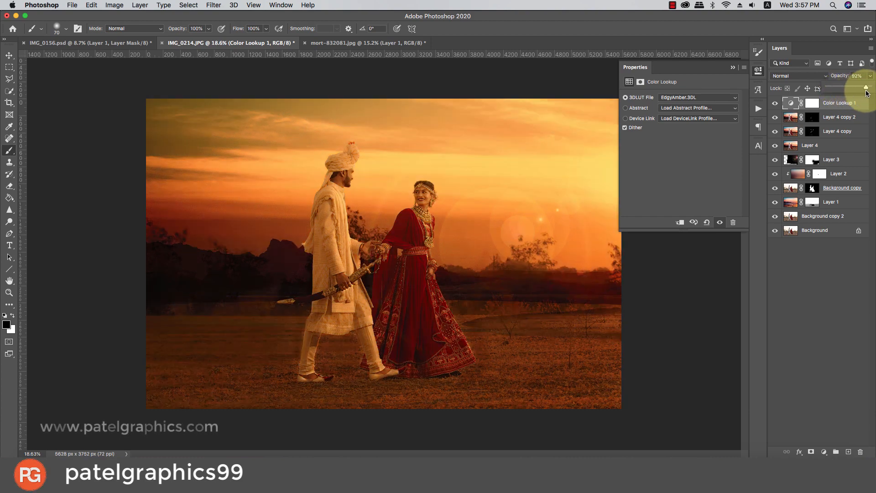
# Try the FallColors.look LUT on the Color Lookup layer, testing 71% opacity and raising it to 100%.
pyautogui.click(695, 98)
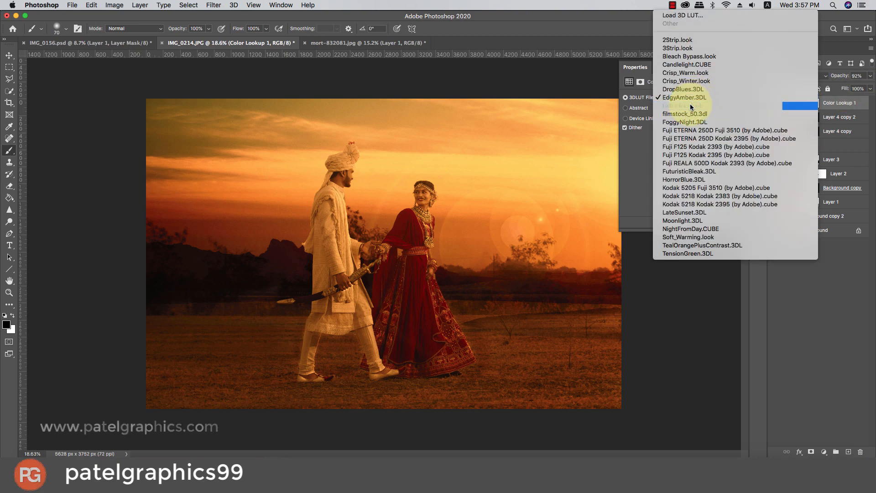
pyautogui.click(690, 103)
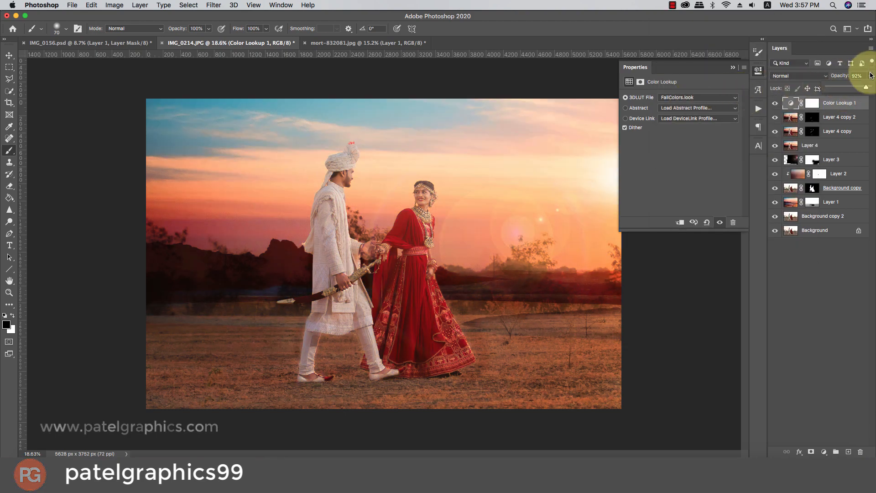
pyautogui.moveTo(820, 87); pyautogui.dragTo(857, 94)
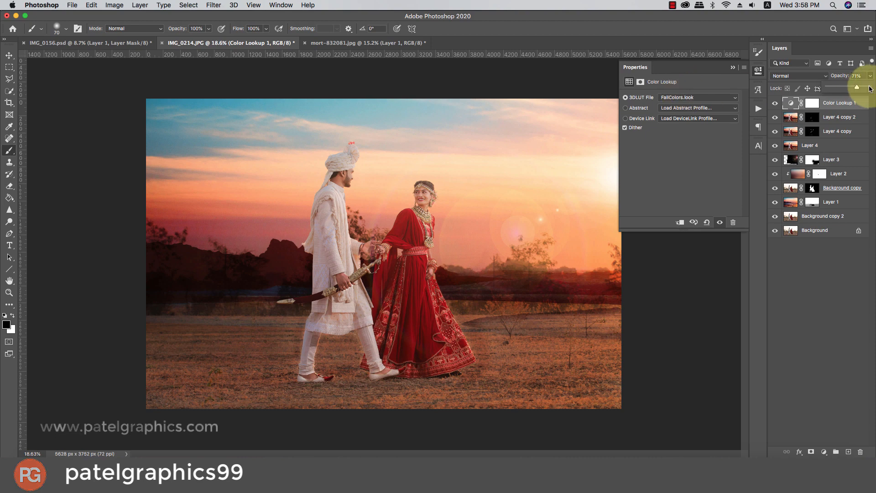
pyautogui.moveTo(867, 87); pyautogui.dragTo(875, 88)
# Try the filmstock_50.3dl, FoggyNight.3DL and Fuji ETERNA 250D Fuji 3510 LUTs, comparing the last with the layer hidden and shown.
pyautogui.click(690, 97)
pyautogui.click(677, 105)
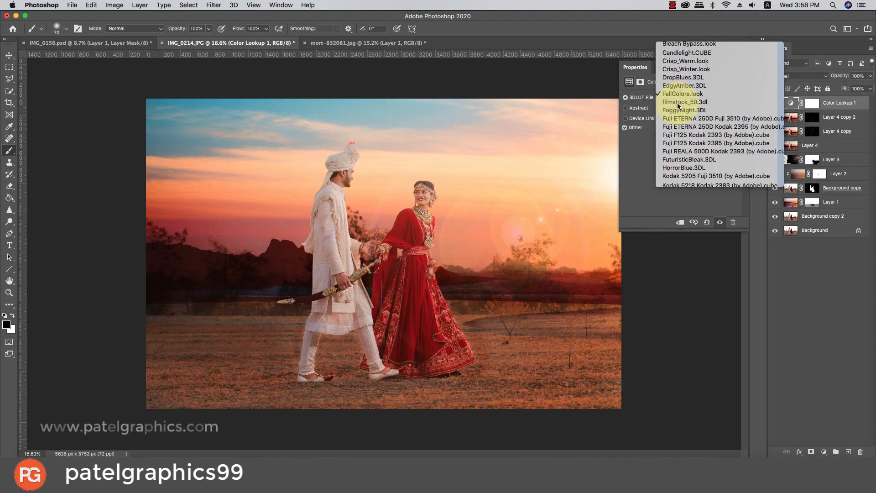
pyautogui.click(677, 102)
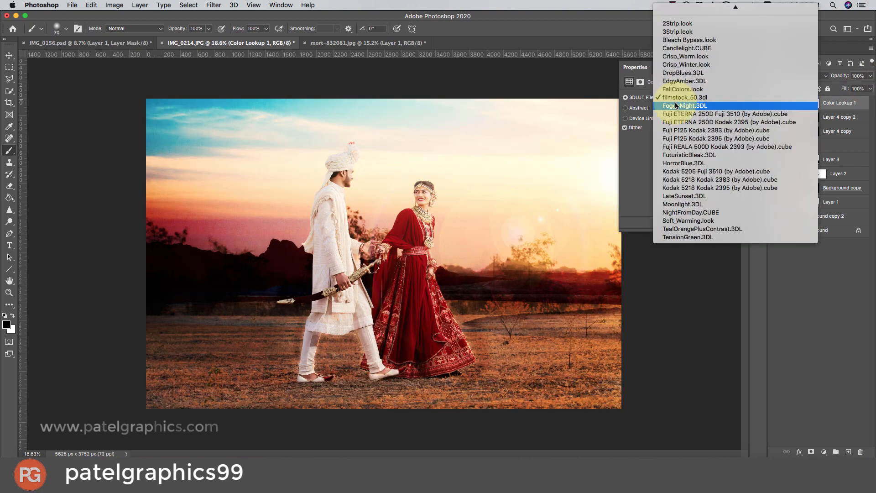
pyautogui.click(674, 103)
pyautogui.click(675, 102)
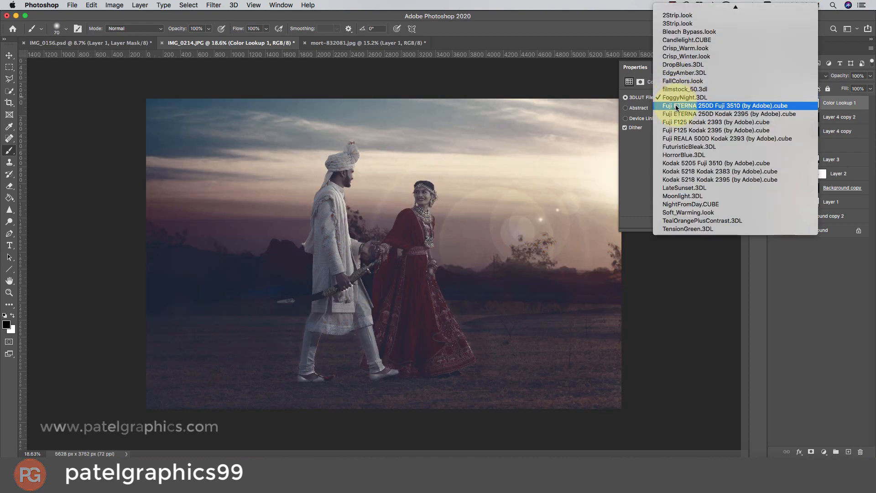
pyautogui.click(676, 106)
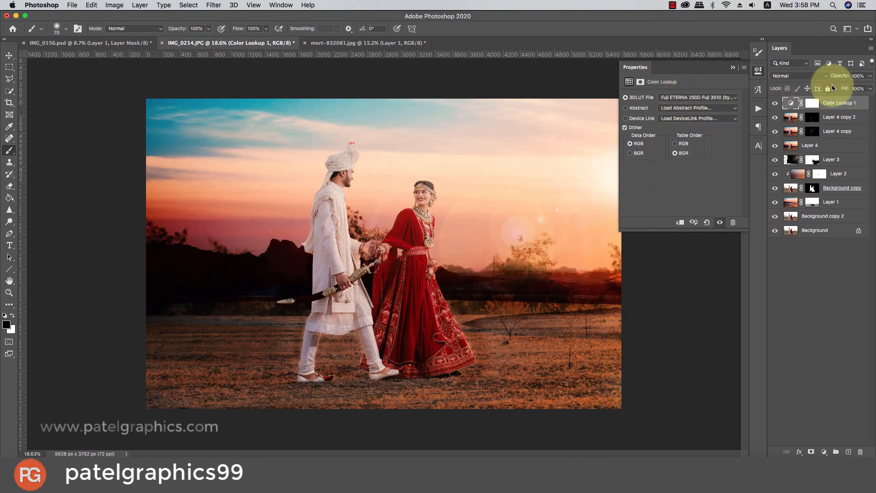
pyautogui.click(774, 103)
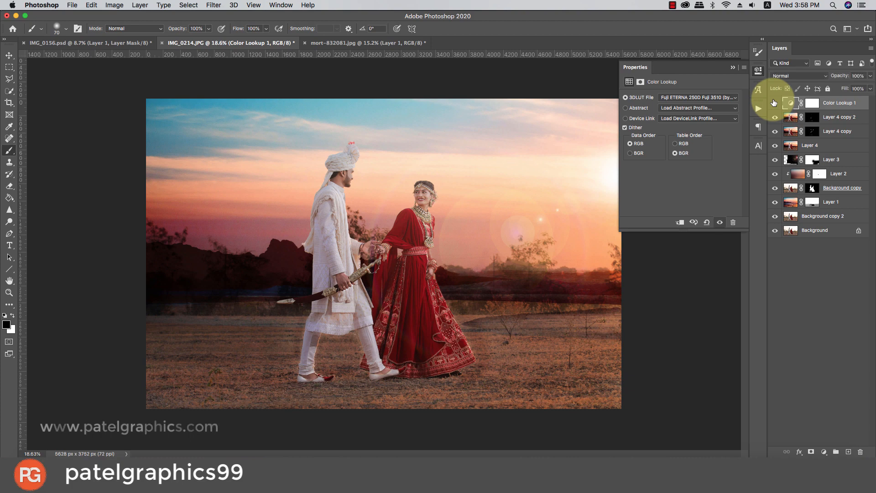
pyautogui.click(774, 102)
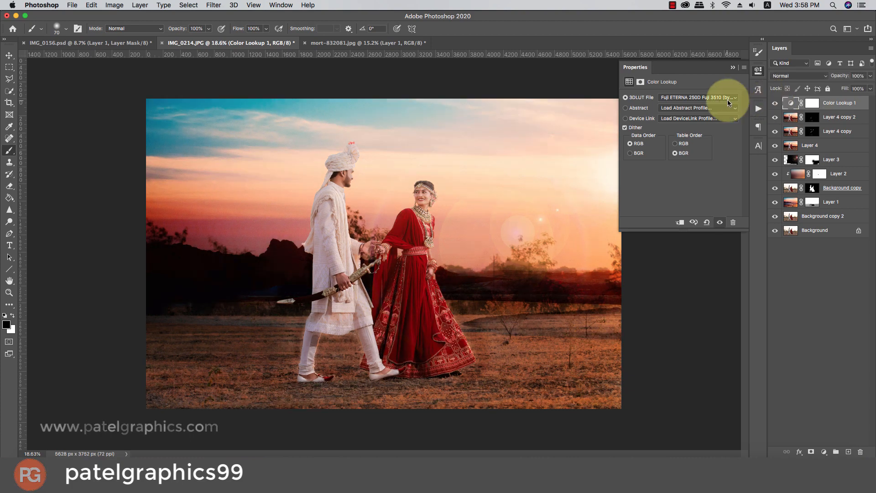
# Try the Fuji ETERNA 250D Kodak 2395 and Fuji F125 Kodak 2393 LUTs on the Color Lookup layer.
pyautogui.click(698, 97)
pyautogui.click(692, 105)
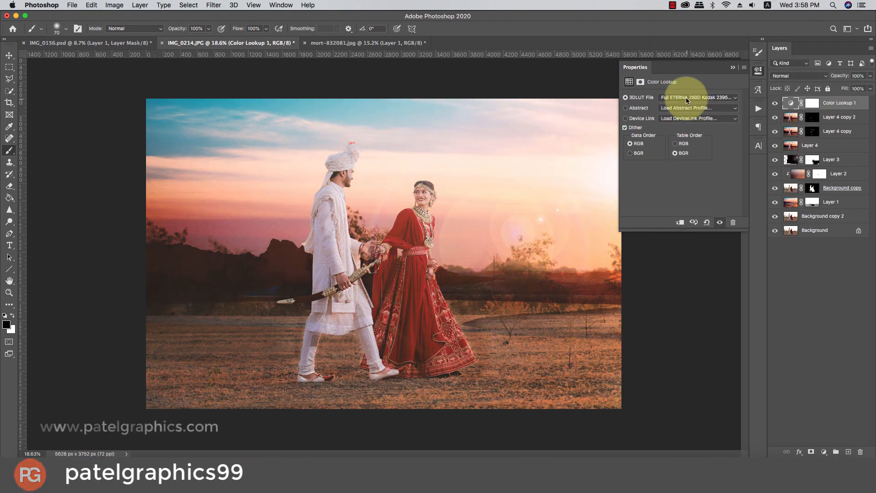
pyautogui.click(691, 102)
pyautogui.click(684, 105)
# Set the Color Lookup layer's 3D LUT to 2Strip.look and its opacity to 47%.
pyautogui.click(684, 98)
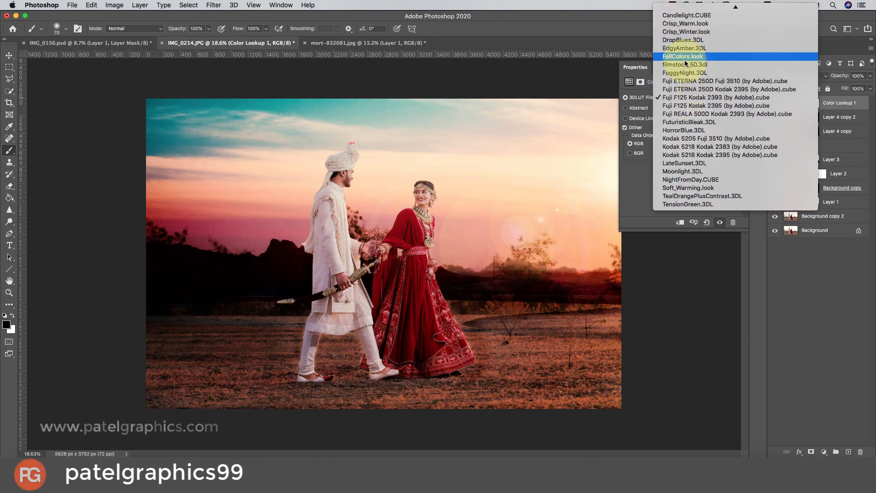
pyautogui.moveTo(686, 6)
pyautogui.click(674, 32)
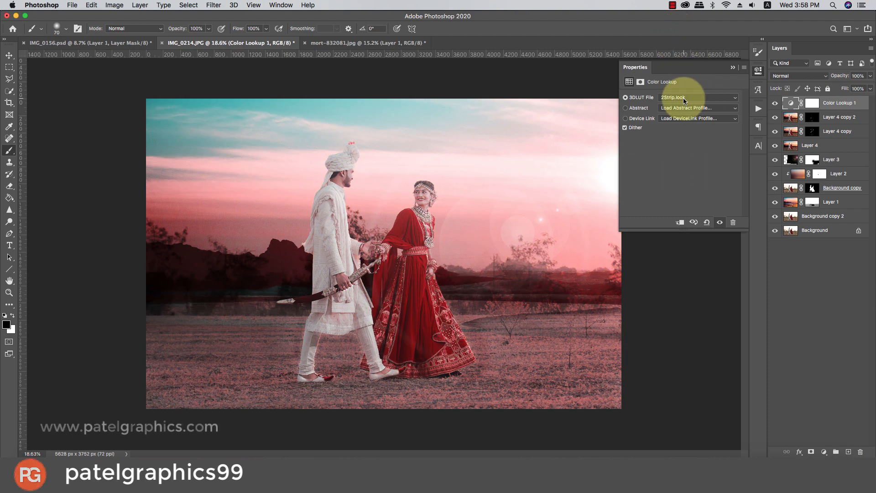
pyautogui.click(861, 80)
pyautogui.moveTo(861, 80); pyautogui.dragTo(847, 91)
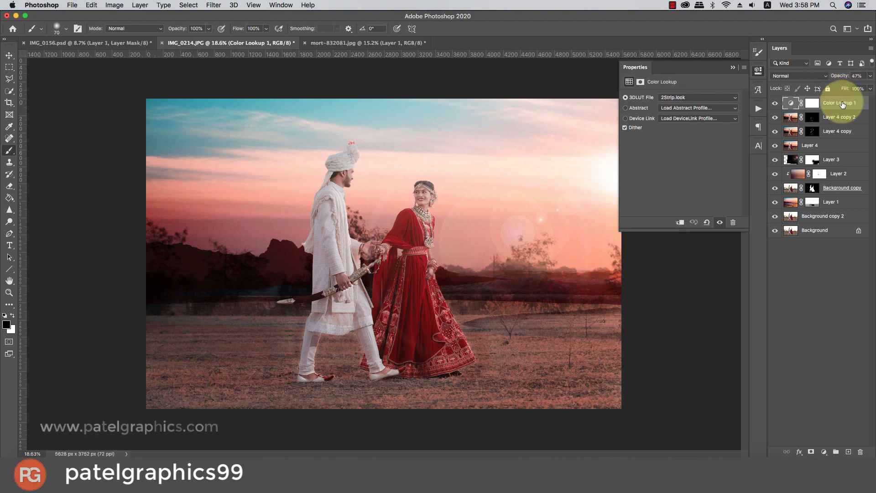
# Duplicate the Color Lookup layer and set the copy's 3D LUT to FallColors.look.
pyautogui.press('super+j')
pyautogui.click(696, 97)
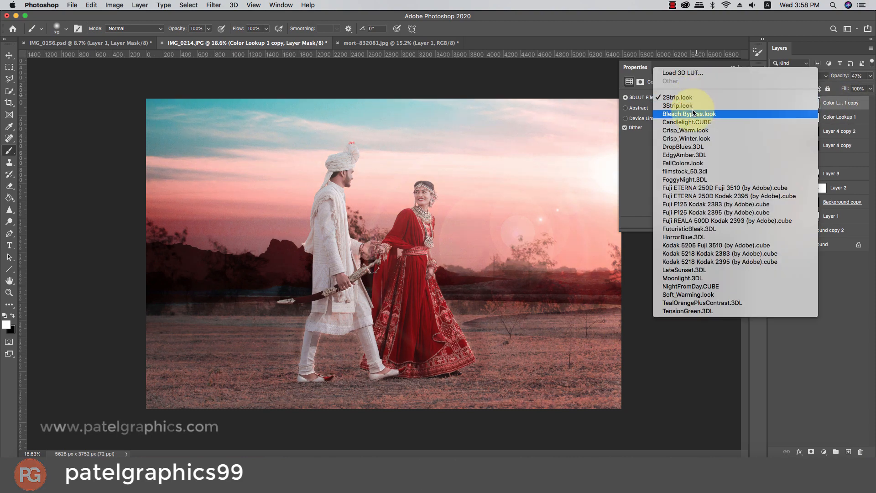
pyautogui.click(683, 160)
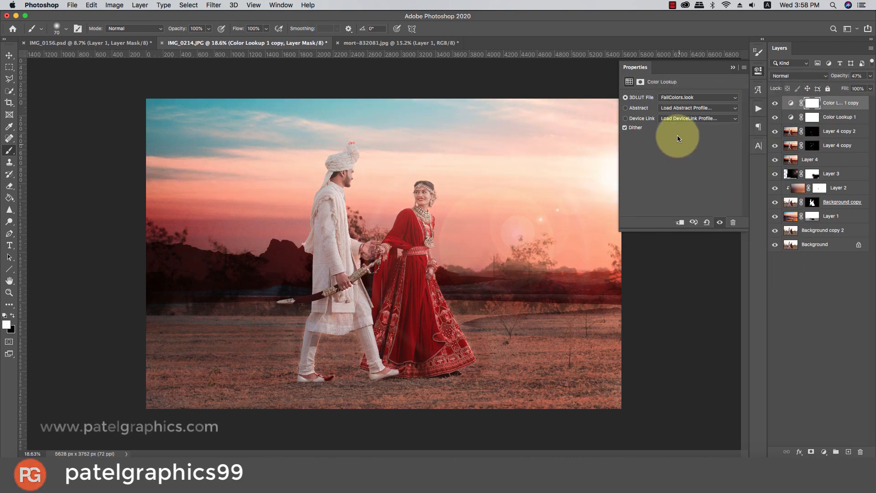
# Try filmstock_50.3dl and FoggyNight.3DL on the duplicate Color Lookup layer, settling on the Fuji ETERNA 250D Fuji 3510 LUT.
pyautogui.click(675, 98)
pyautogui.click(677, 106)
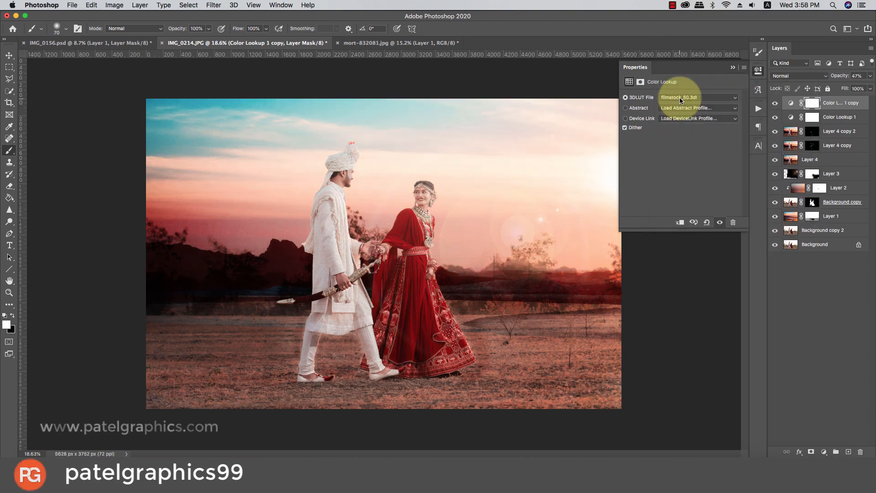
pyautogui.click(677, 103)
pyautogui.click(678, 103)
pyautogui.click(678, 100)
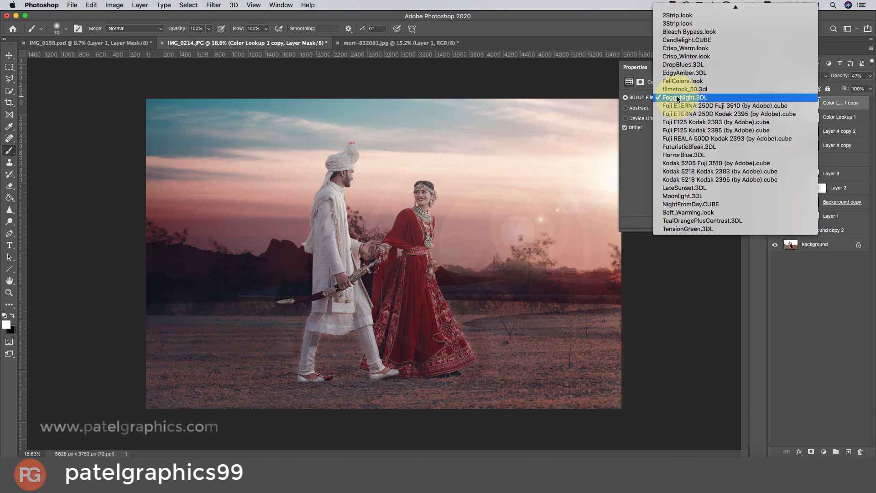
pyautogui.click(679, 104)
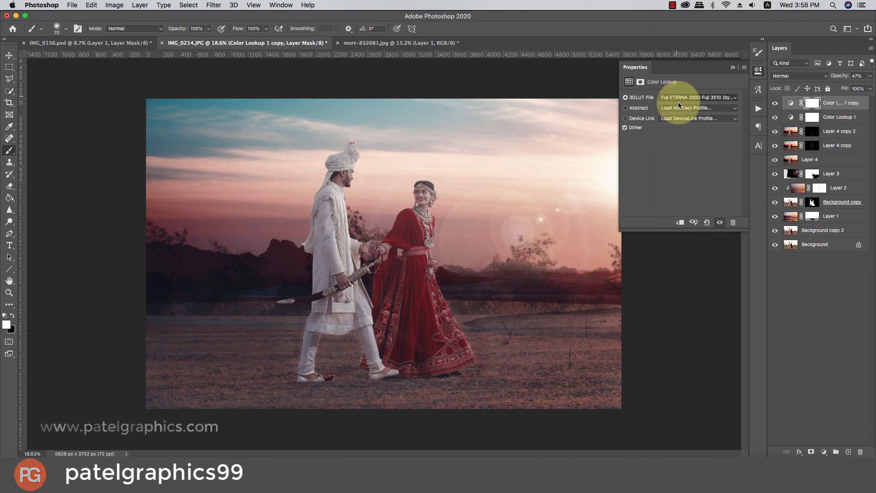
# Compare the image with each of the two Color Lookup layers hidden and shown.
pyautogui.click(775, 104)
pyautogui.click(775, 104)
pyautogui.click(775, 103)
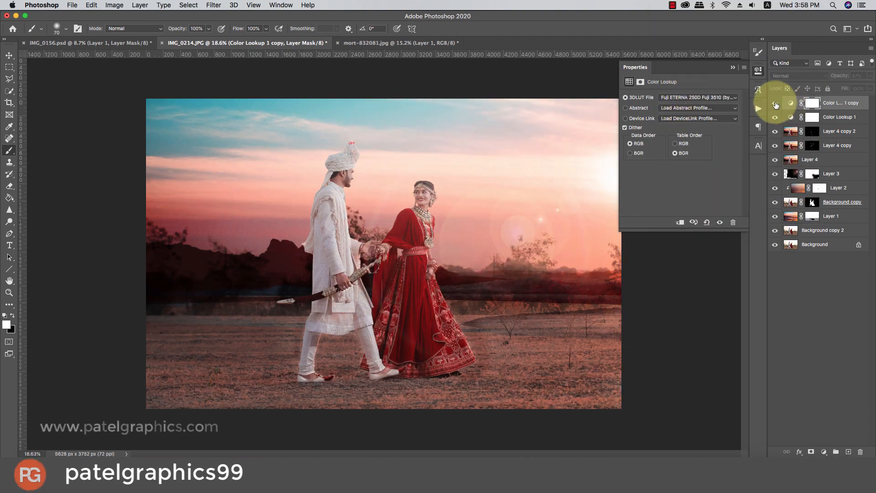
pyautogui.click(775, 103)
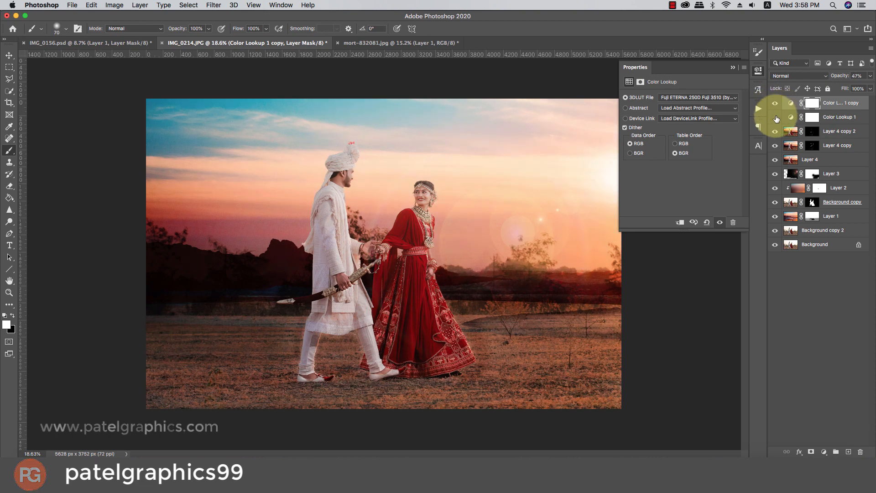
pyautogui.click(775, 117)
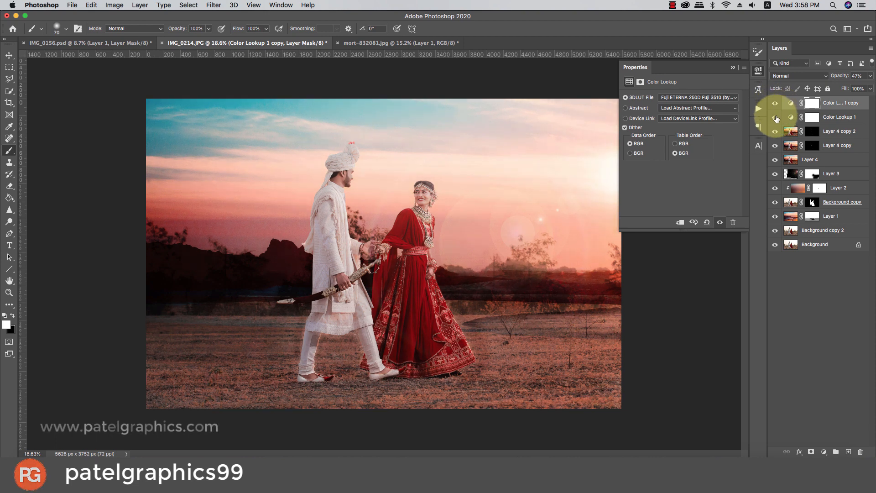
# Compare the image with the original 2Strip.look Color Lookup layer hidden and shown.
pyautogui.click(775, 117)
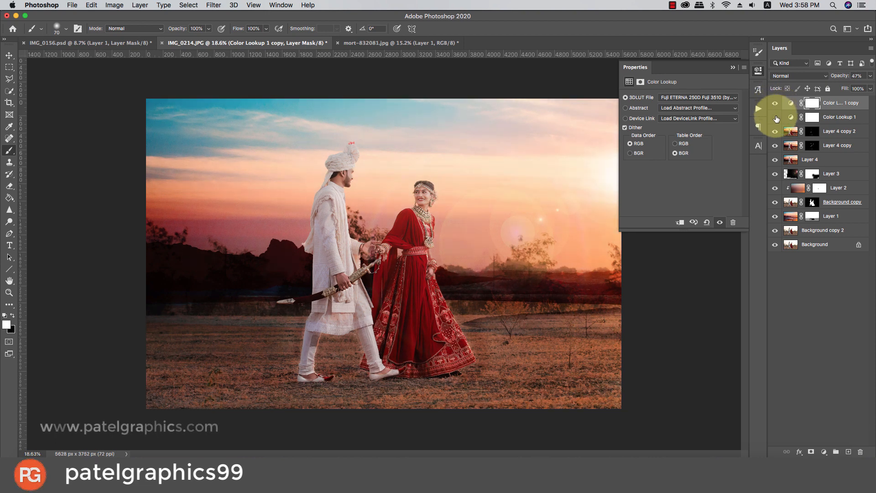
pyautogui.click(775, 118)
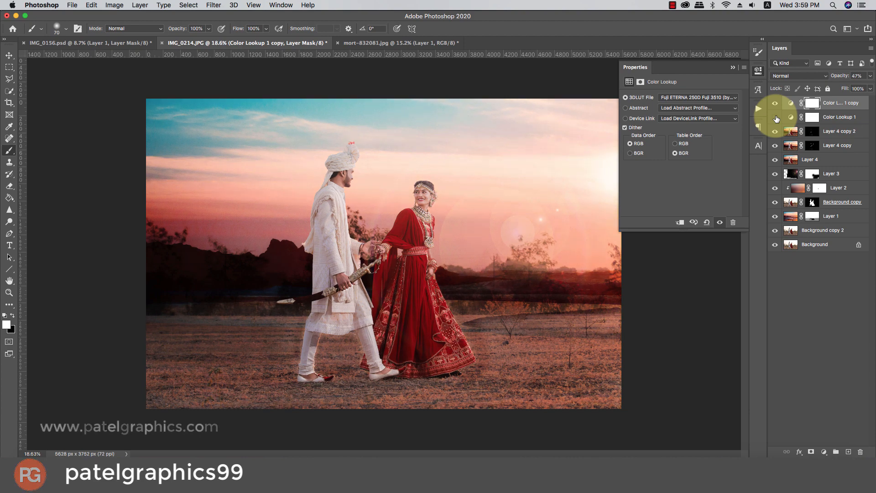
pyautogui.click(775, 117)
pyautogui.click(775, 117)
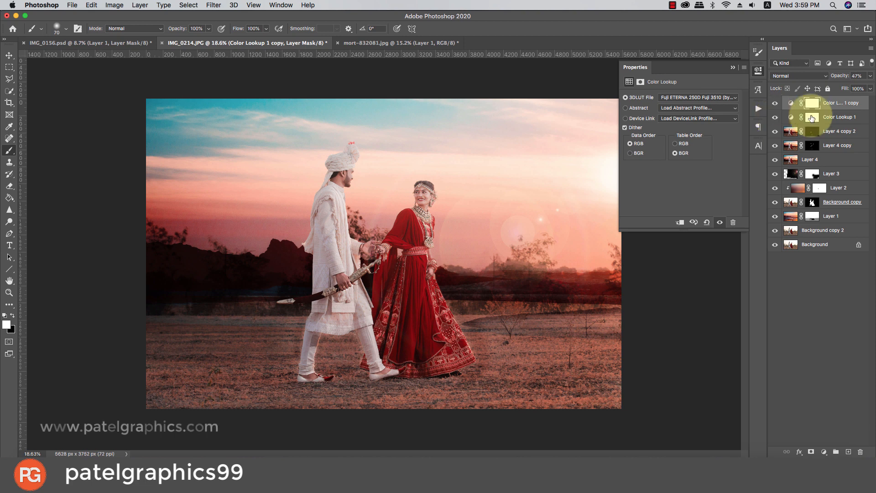
# Lower the original Color Lookup layer's opacity to 0%.
pyautogui.click(856, 118)
pyautogui.click(870, 76)
pyautogui.moveTo(841, 88); pyautogui.dragTo(827, 88)
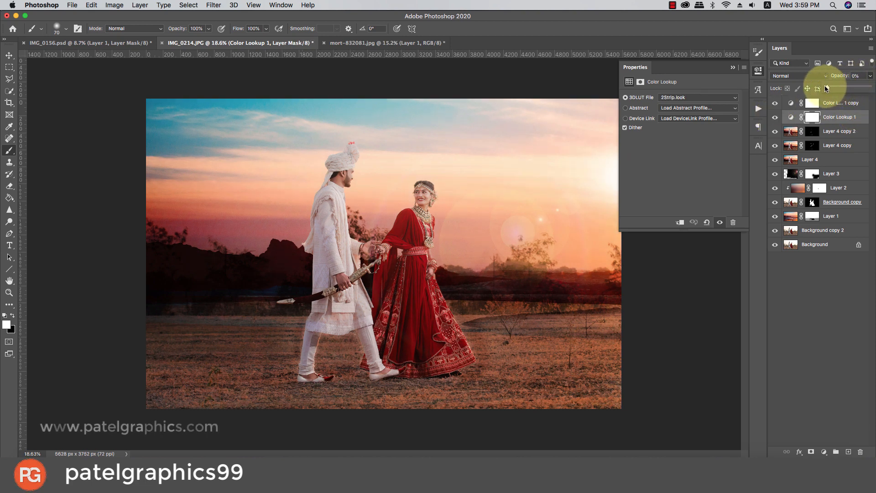
# Set the opacity of the Color Lookup copy with the Fuji ETERNA LUT to 60%.
pyautogui.click(844, 103)
pyautogui.click(870, 75)
pyautogui.moveTo(846, 87)
pyautogui.mouseDown()
pyautogui.moveTo(872, 88)
pyautogui.moveTo(827, 89)
pyautogui.moveTo(846, 91)
pyautogui.mouseUp()
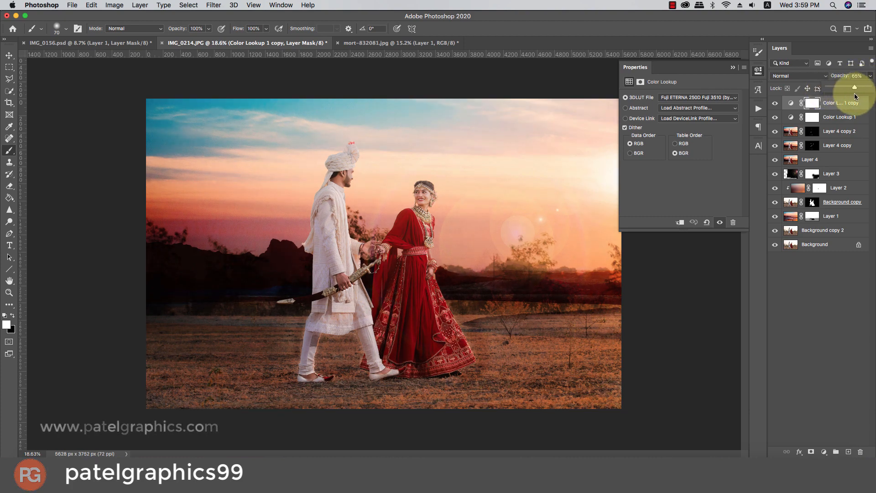
# Set the original 2Strip.look Color Lookup layer's opacity to 24% and collapse its adjustment properties.
pyautogui.click(852, 117)
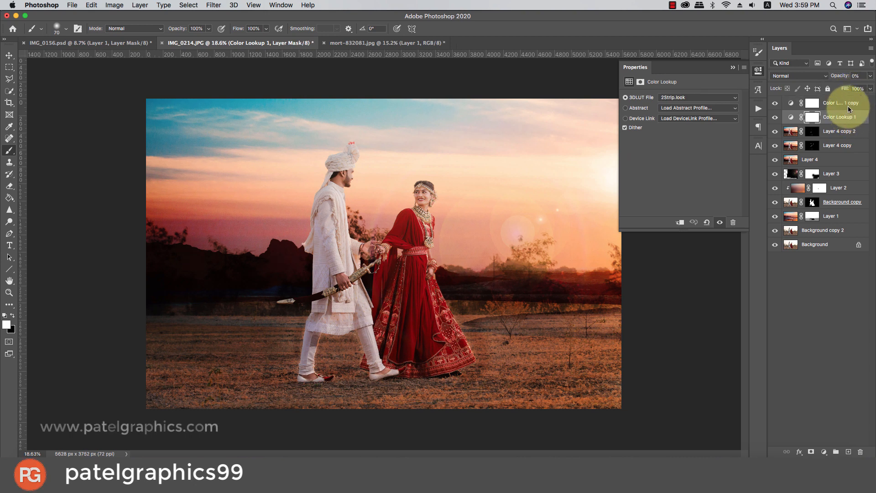
pyautogui.click(871, 76)
pyautogui.moveTo(829, 89); pyautogui.dragTo(829, 91)
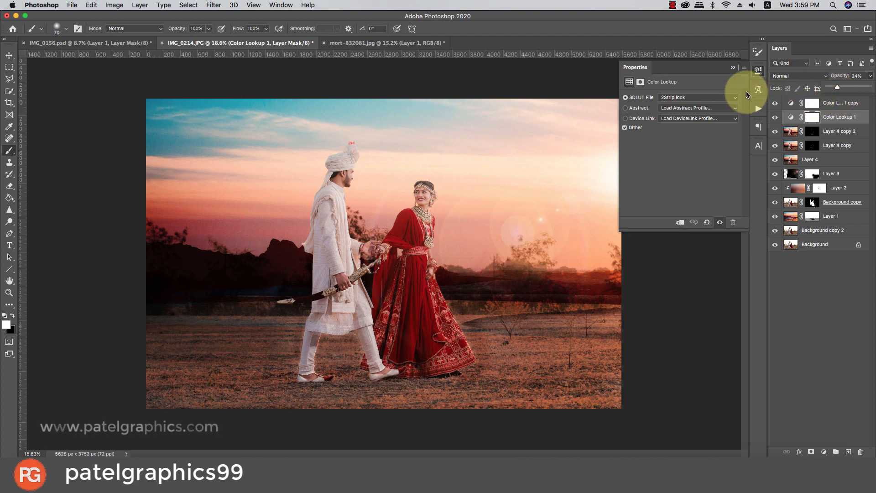
pyautogui.click(733, 68)
# Group all layers from the Color Lookup copy down to Background copy 2, leaving out the locked Background.
pyautogui.click(840, 102)
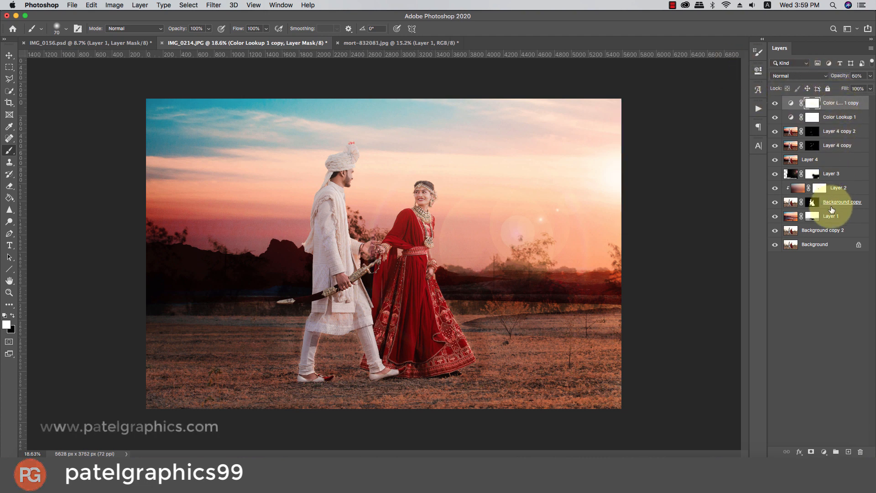
pyautogui.keyDown('shift'); pyautogui.click(827, 230); pyautogui.keyUp('shift')
pyautogui.press('super+g')
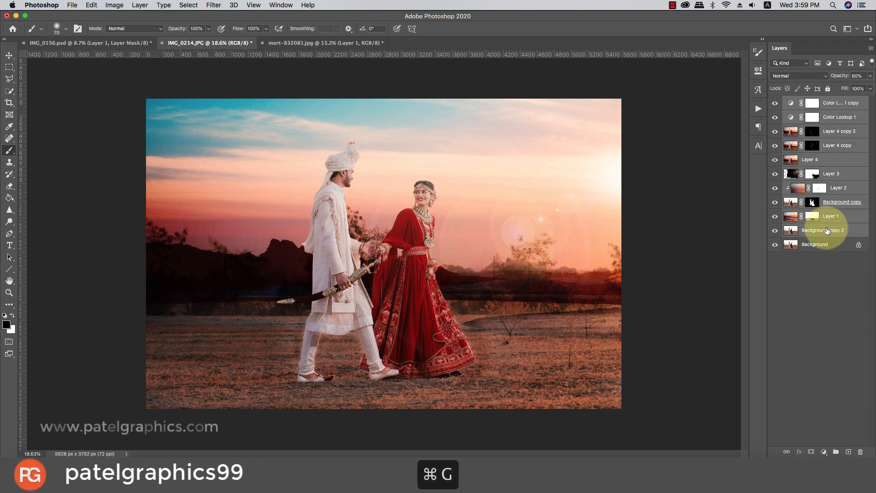
# Compare the original photo with the finished edit by repeatedly hiding and showing the layer group.
pyautogui.click(775, 103)
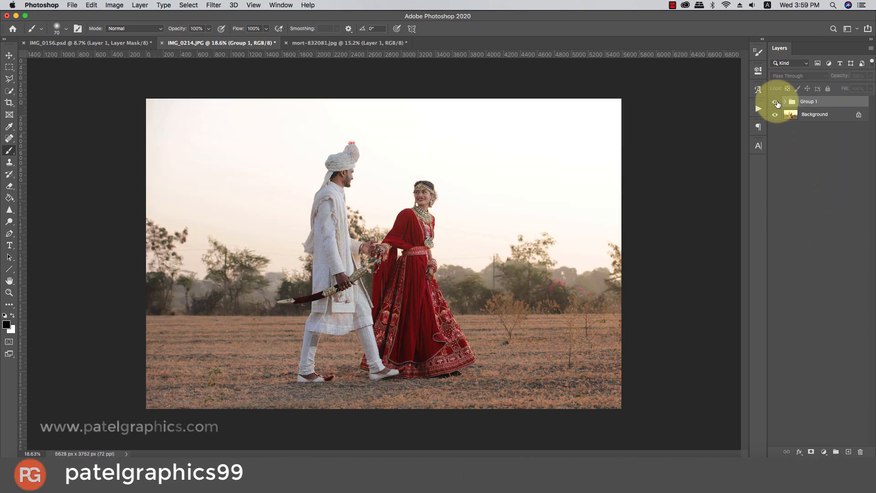
pyautogui.click(776, 103)
pyautogui.scroll(1, 527, 176)
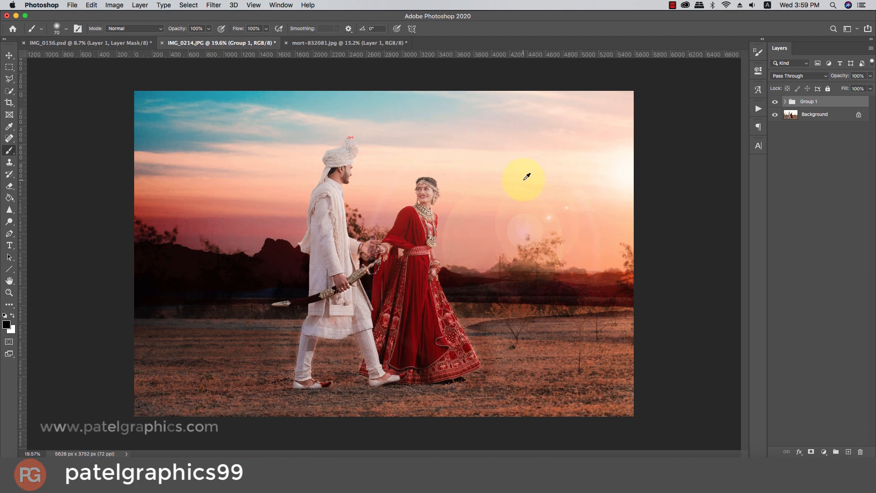
pyautogui.scroll(3, 527, 177)
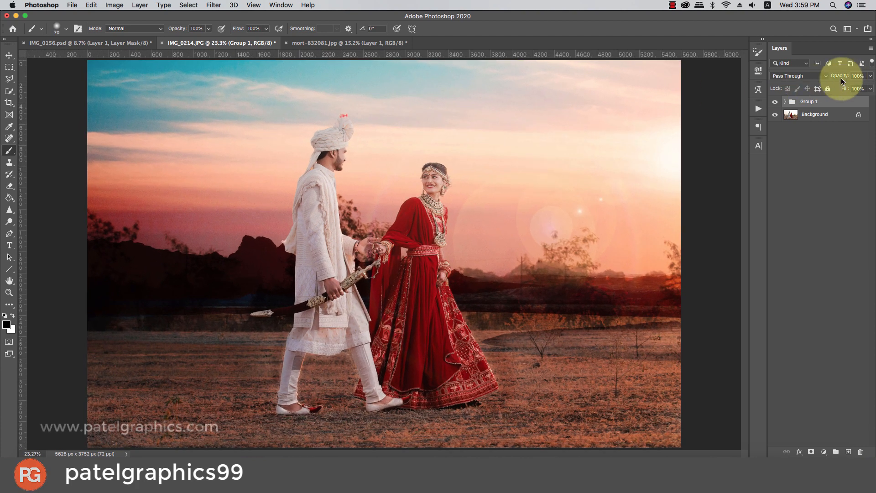
pyautogui.click(774, 102)
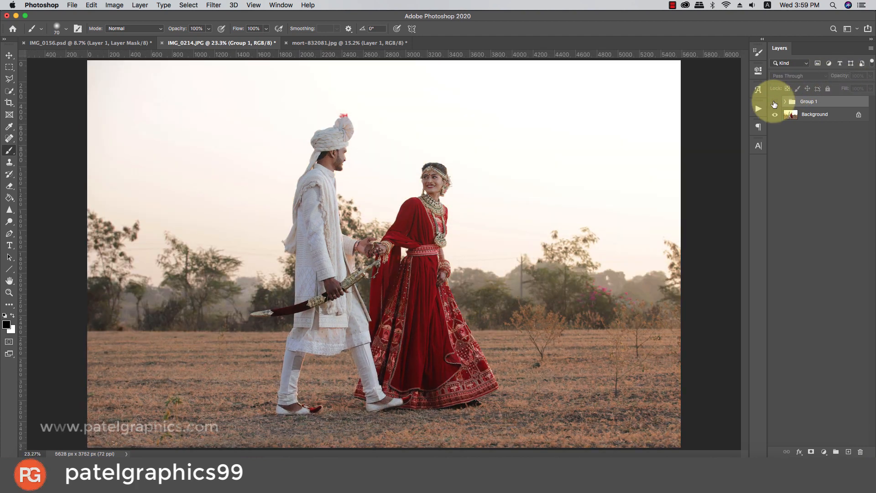
pyautogui.click(774, 102)
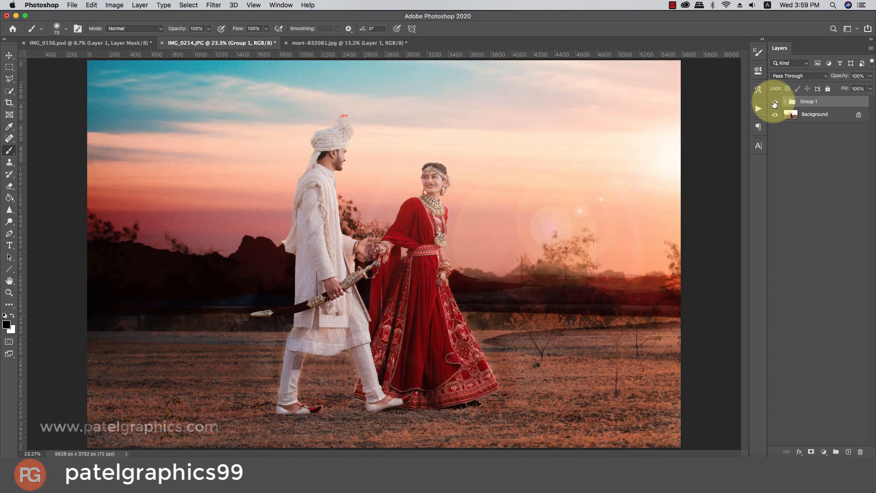
pyautogui.click(774, 102)
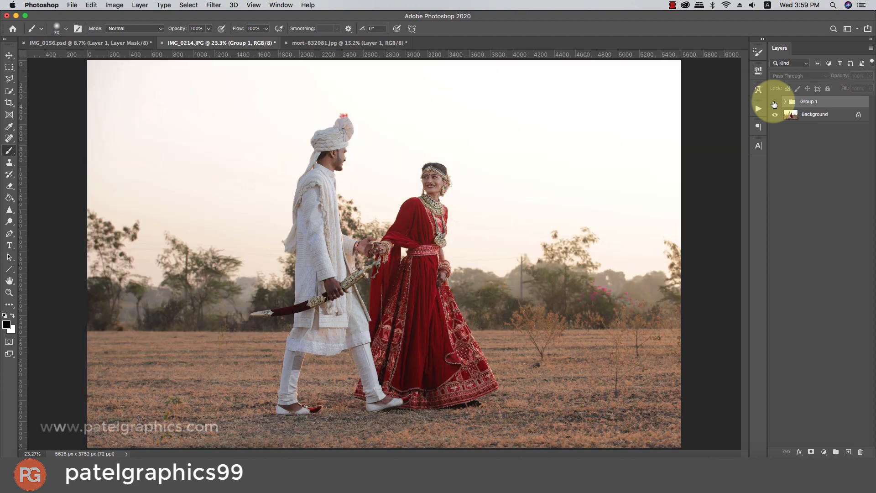
pyautogui.click(774, 102)
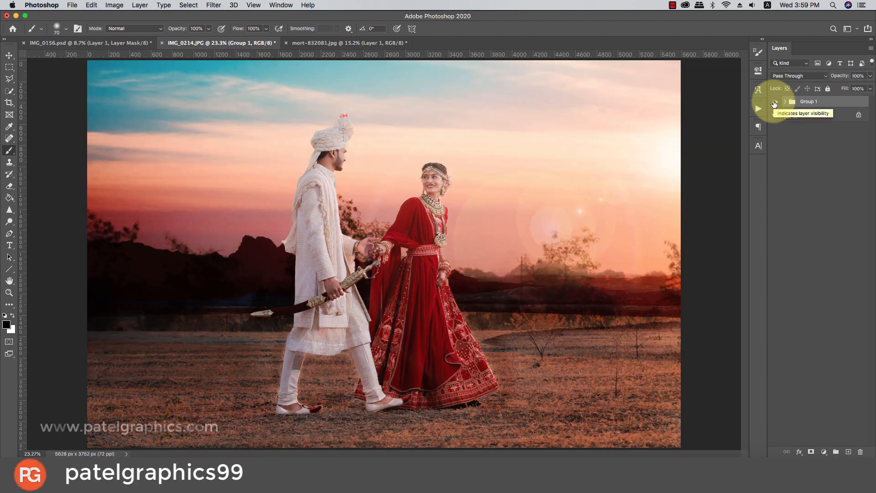
pyautogui.click(774, 102)
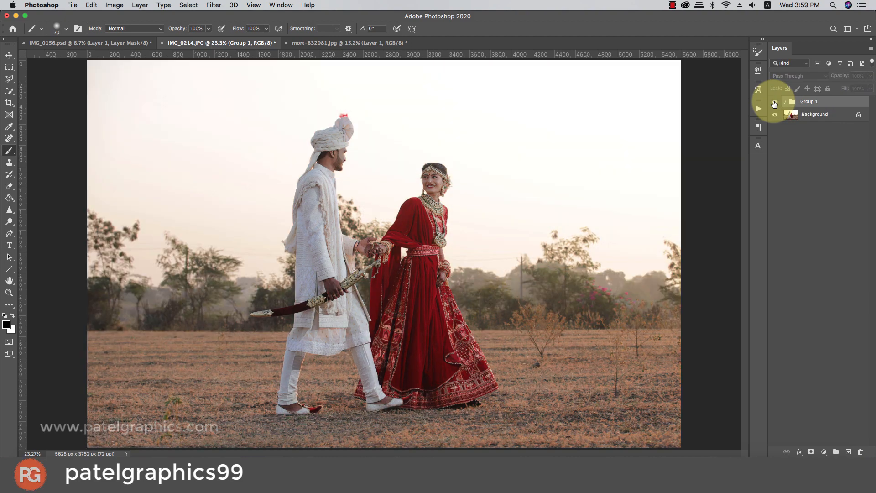
pyautogui.click(774, 102)
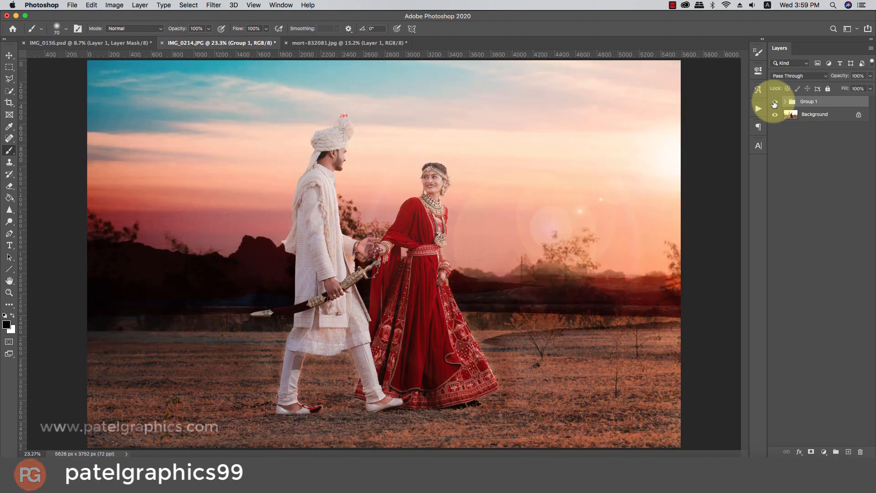
pyautogui.click(774, 103)
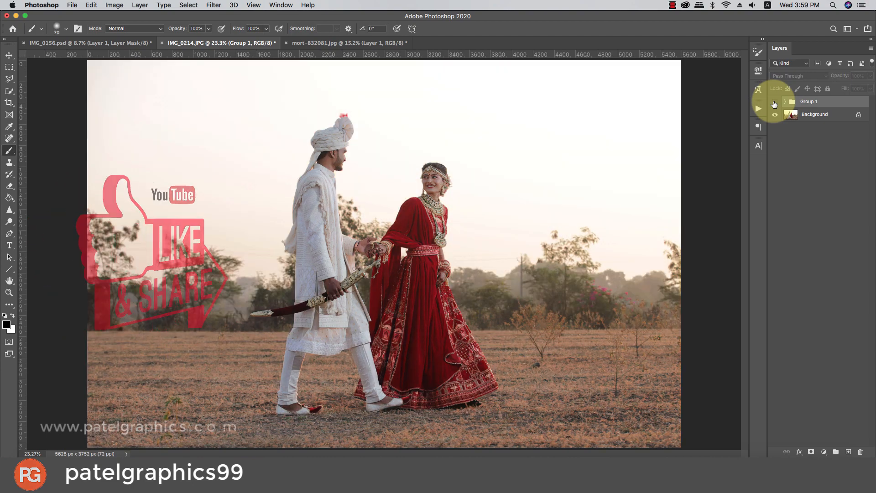